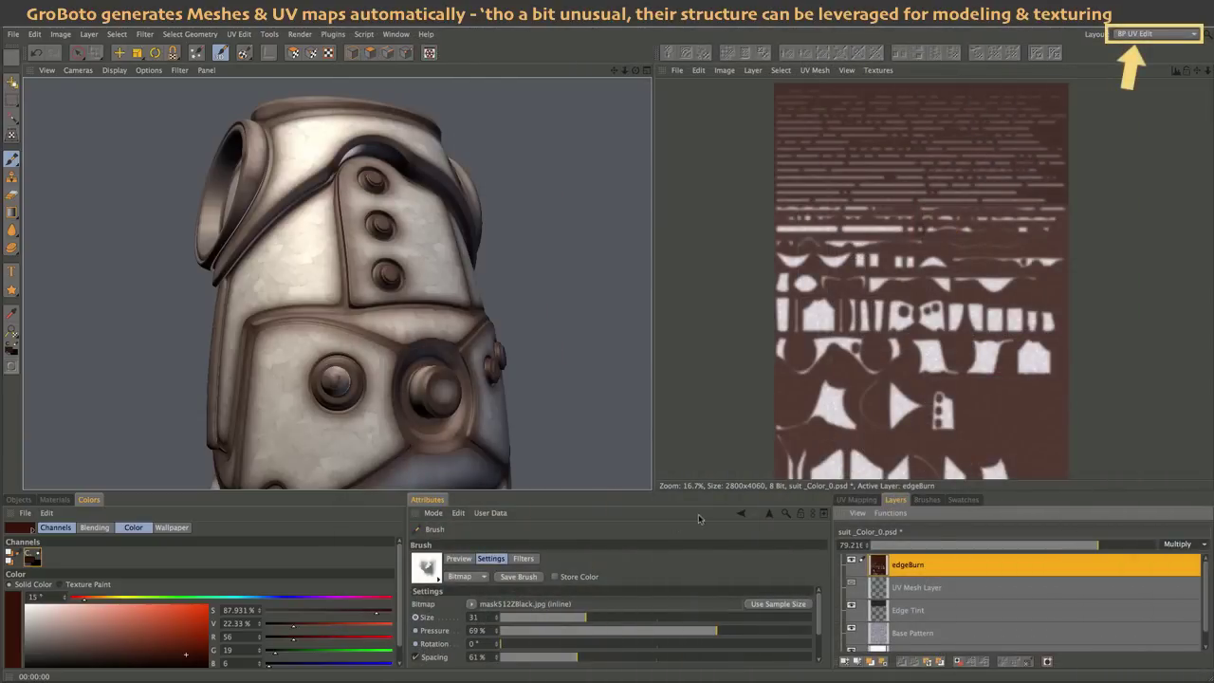
# - Tear off the Tools > UV Tools submenu and dock it as a palette at the viewport's right edge
pyautogui.click(270, 34)
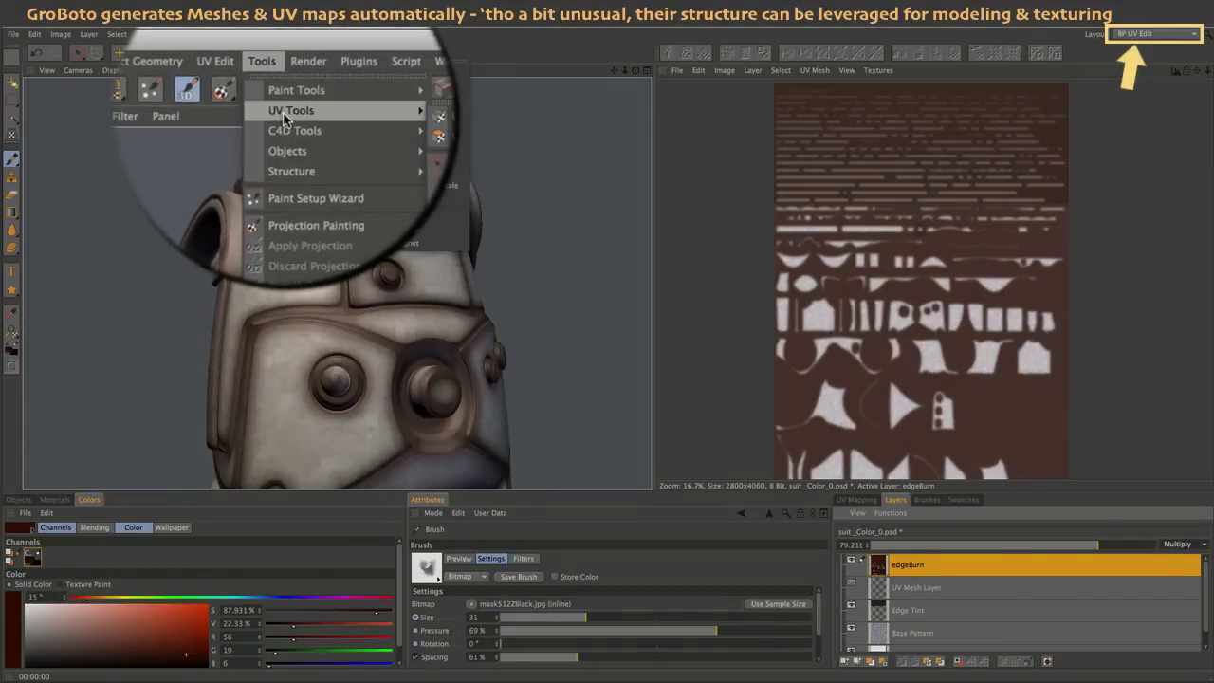
pyautogui.moveTo(285, 112)
pyautogui.click(412, 71)
pyautogui.moveTo(413, 71); pyautogui.dragTo(606, 88)
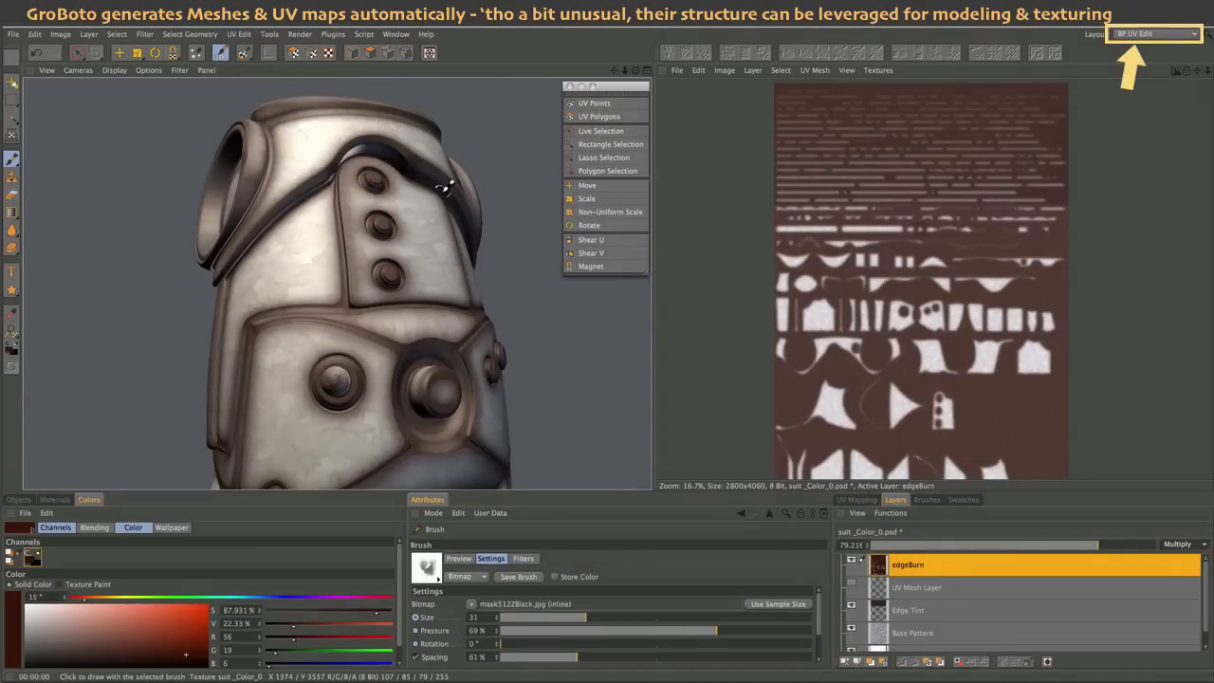
# - Orbit and zoom the 3D view to see more of the suit
pyautogui.moveTo(449, 184); pyautogui.dragTo(374, 166, button='middle')
pyautogui.scroll(-3, 374, 163)
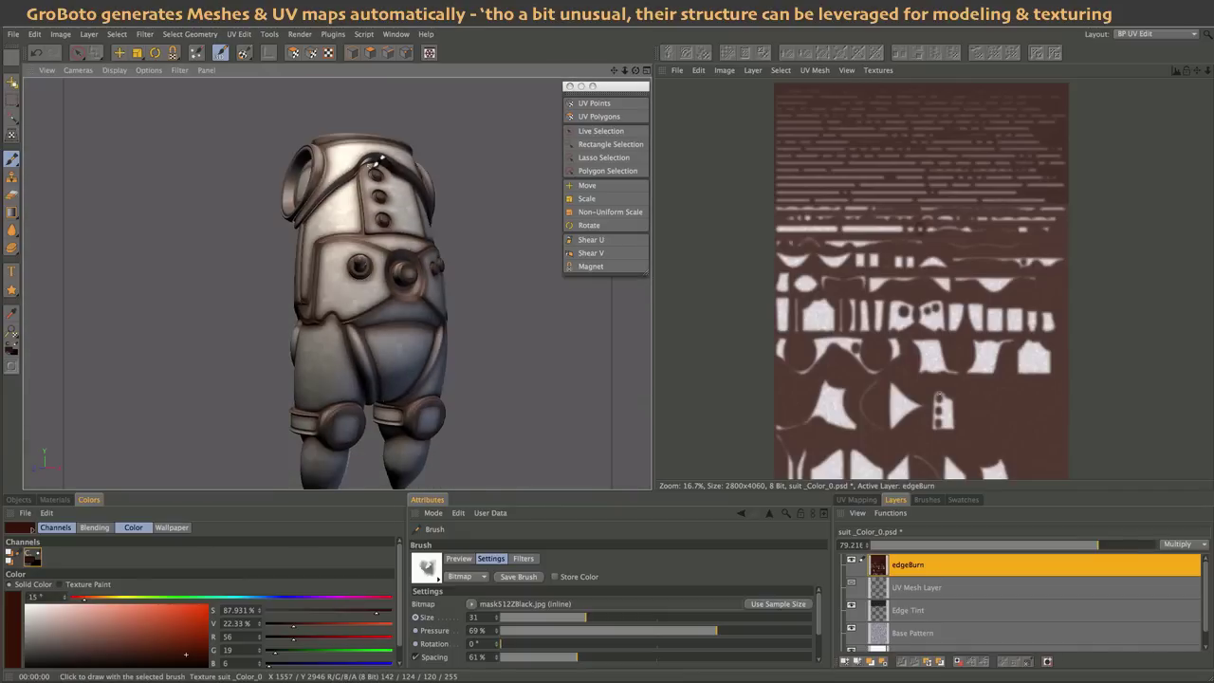
pyautogui.scroll(3, 377, 163)
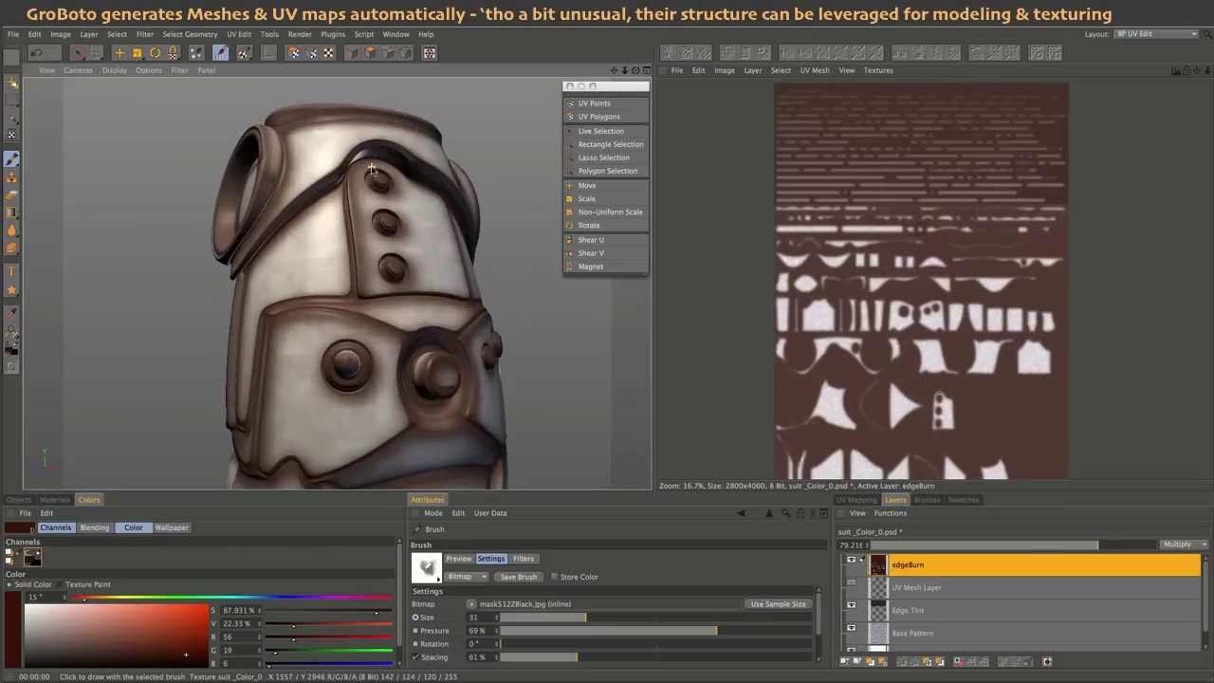
pyautogui.scroll(1, 378, 161)
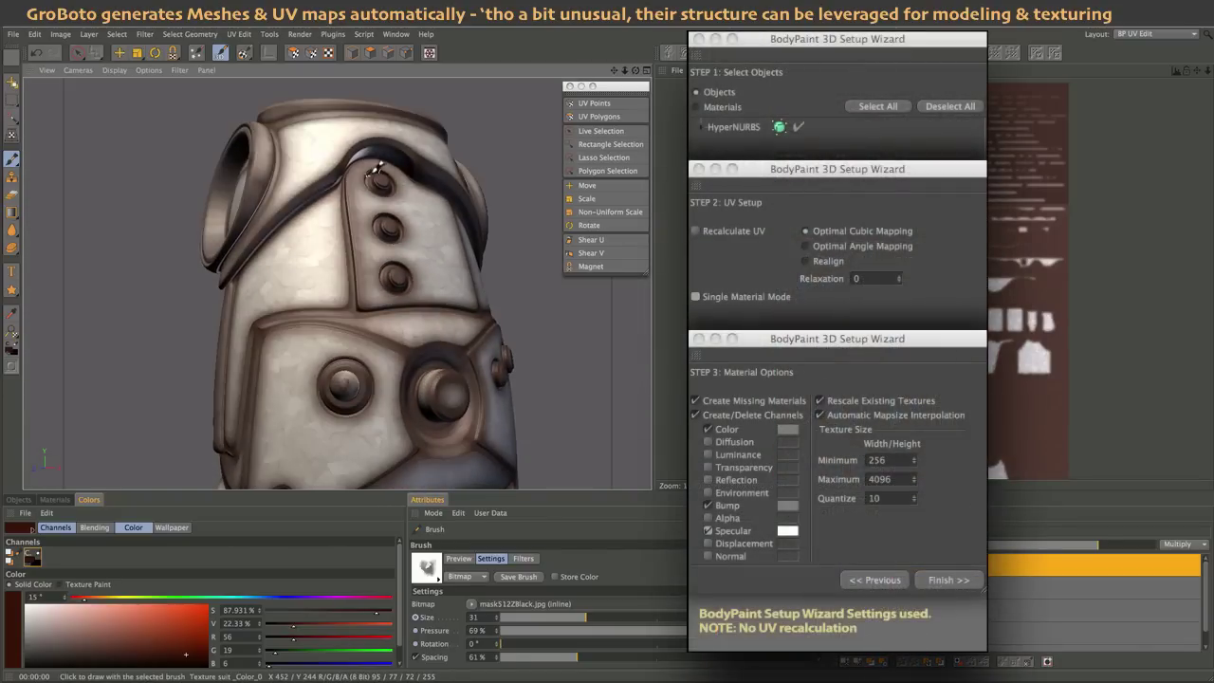
# - Turn the suit slightly and re-render the viewport with Render > Render View
pyautogui.keyDown('alt'); pyautogui.moveTo(377, 163); pyautogui.dragTo(371, 150); pyautogui.keyUp('alt')
pyautogui.click(299, 34)
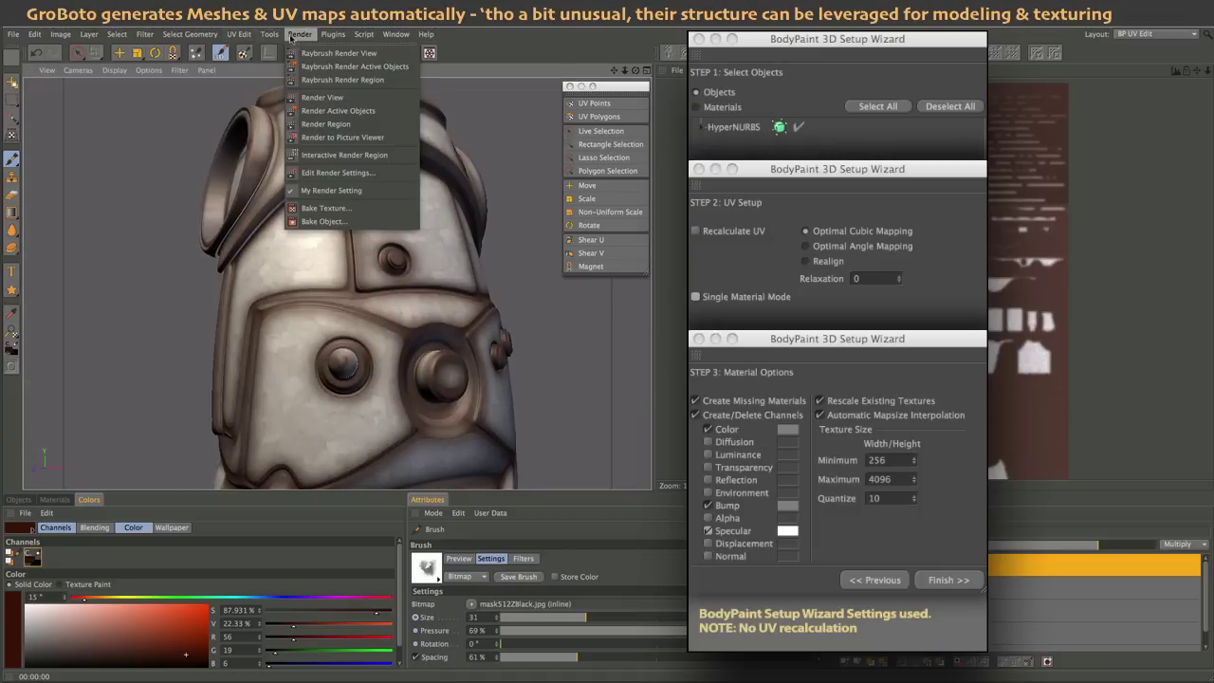
pyautogui.click(320, 98)
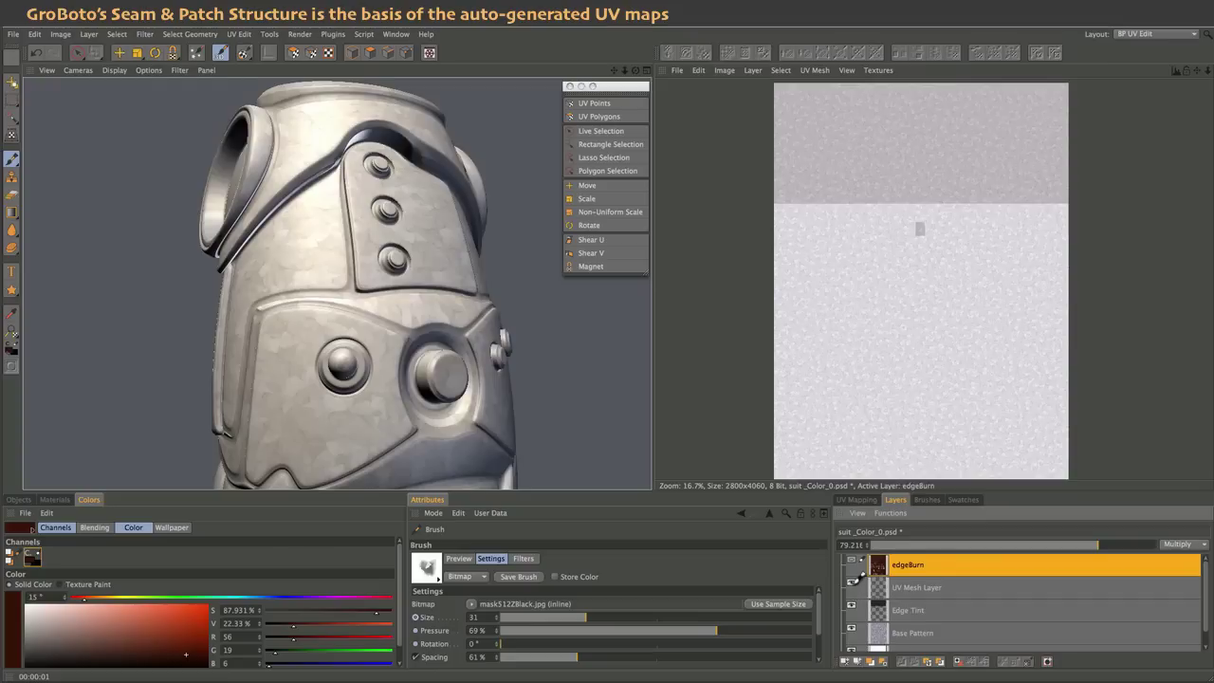
# - Make the UV Mesh Layer visible and zoom the texture view over the UV patches
pyautogui.click(854, 580)
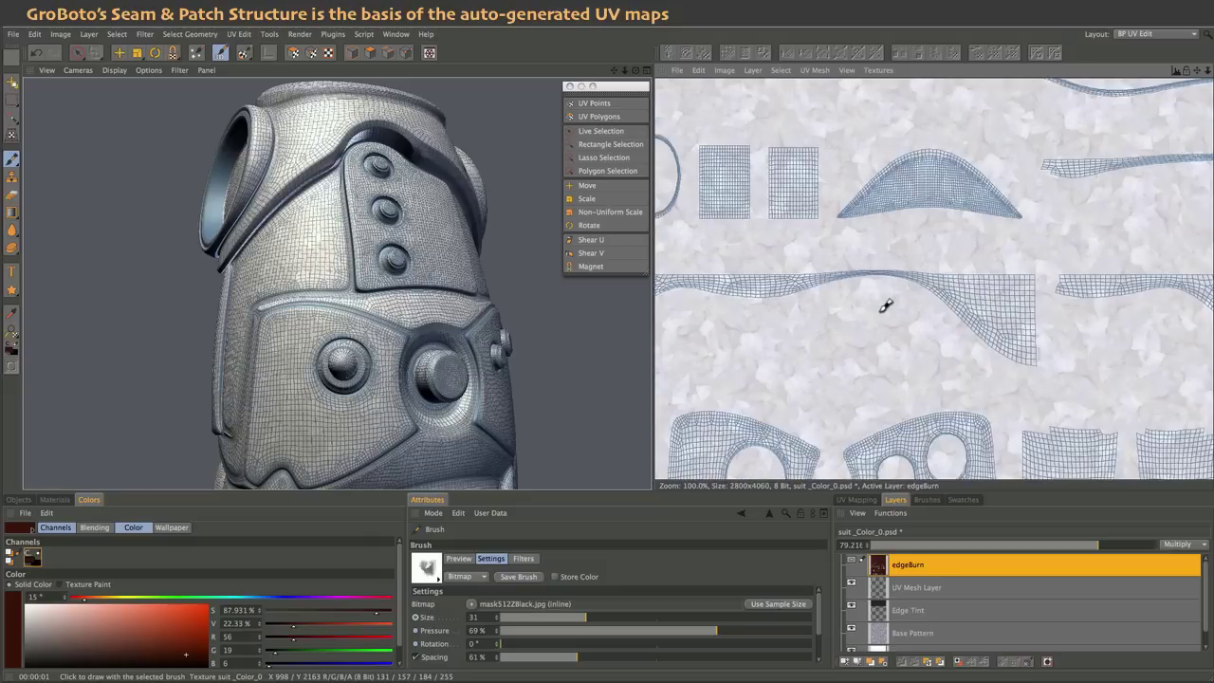
pyautogui.scroll(5, 881, 306)
pyautogui.scroll(-1, 881, 307)
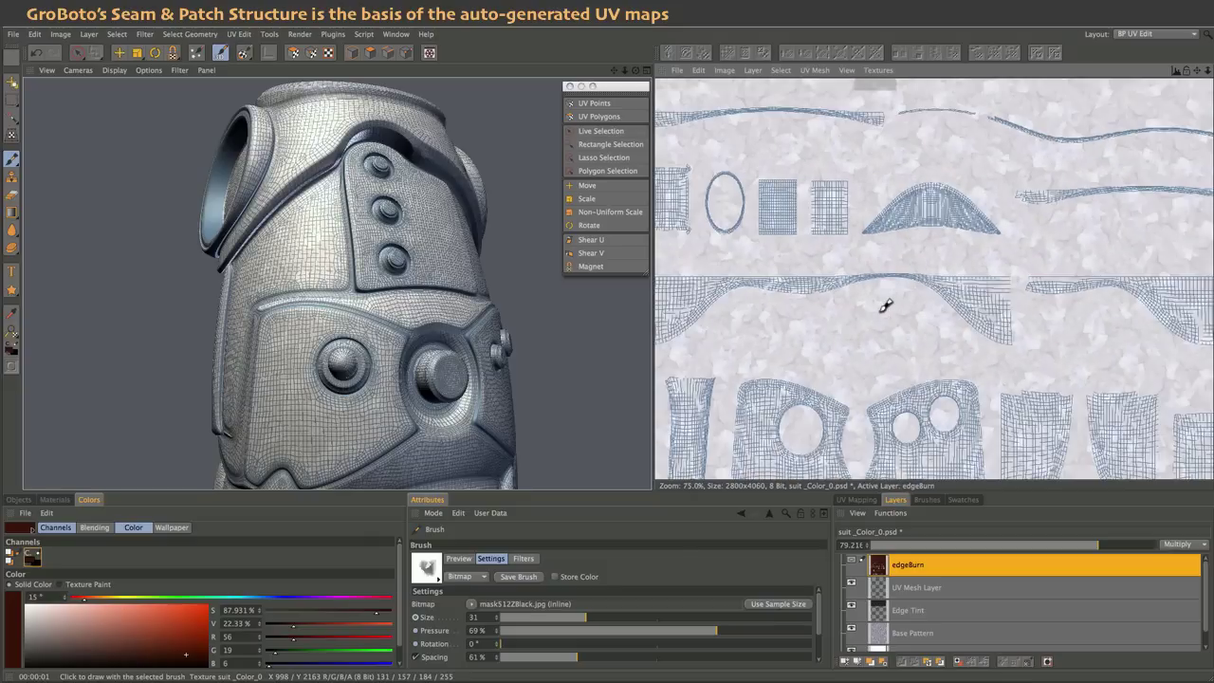
pyautogui.scroll(-2, 885, 306)
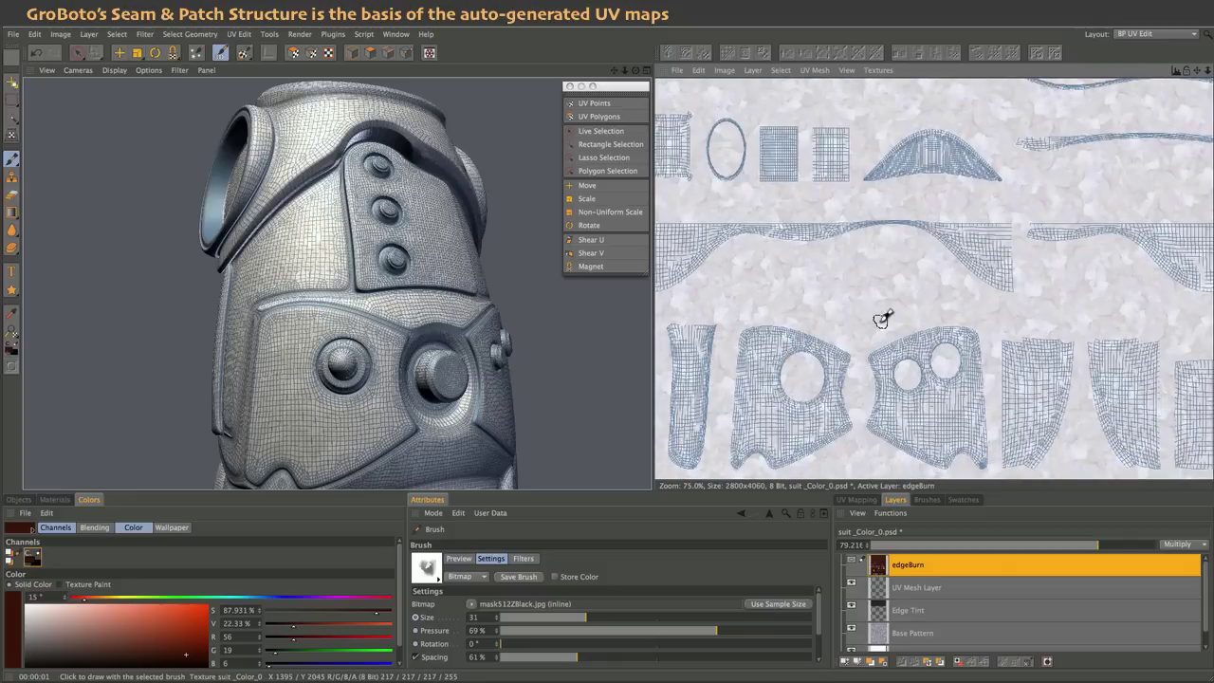
pyautogui.scroll(2, 883, 320)
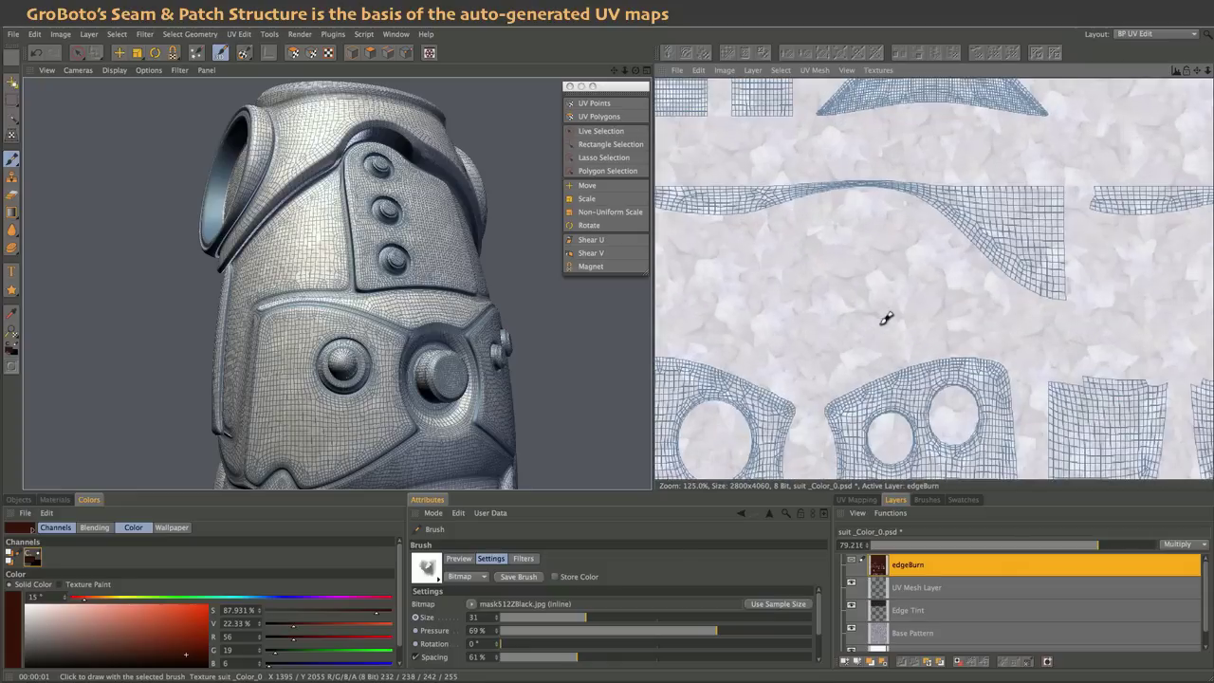
pyautogui.scroll(-3, 881, 321)
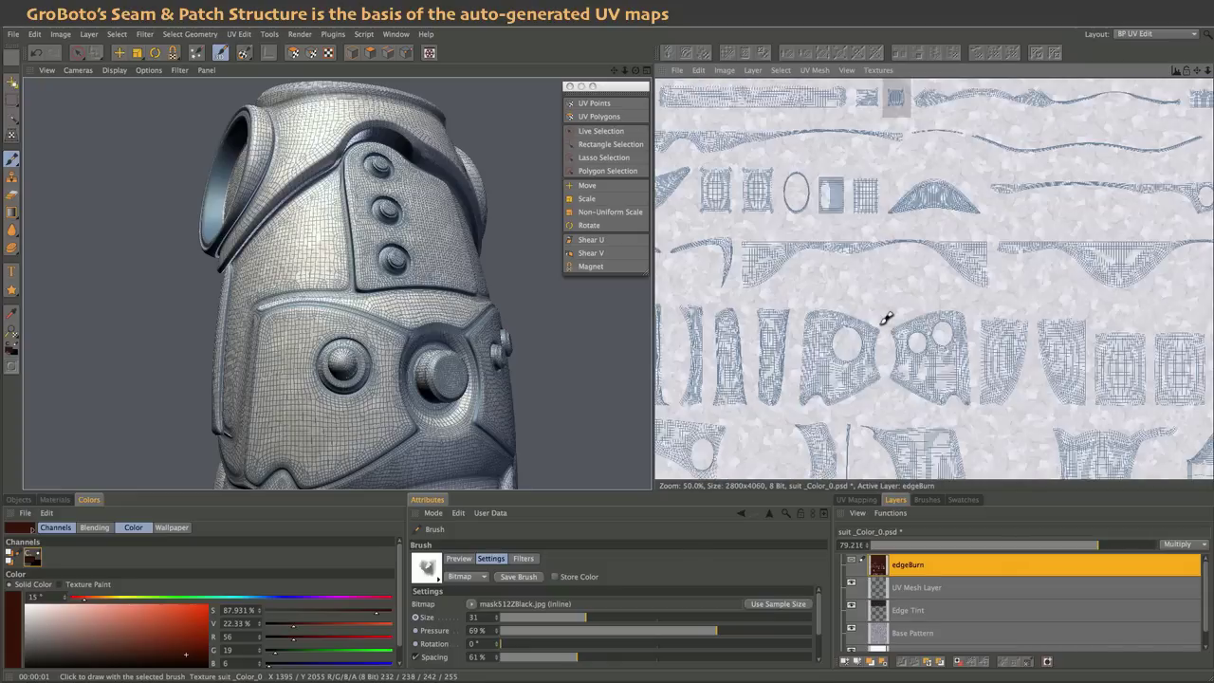
pyautogui.scroll(-2, 883, 319)
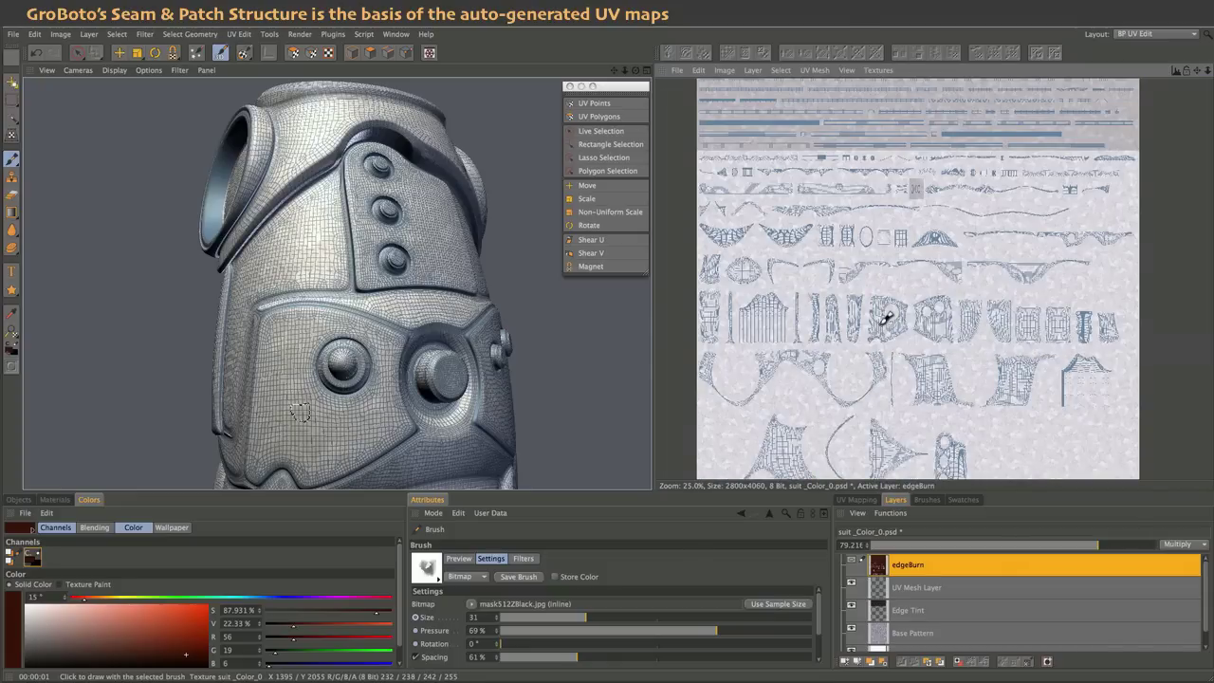
pyautogui.scroll(-1, 885, 318)
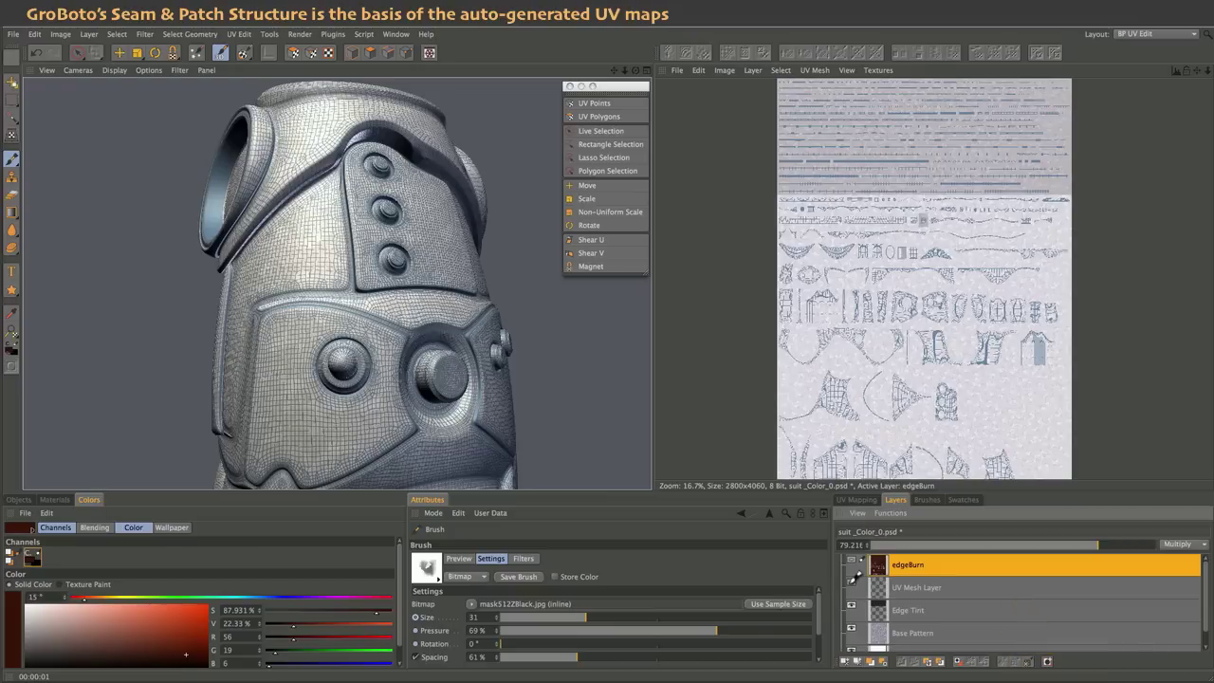
# - Toggle the UV Mesh Layer and Edge Tint eyes to compare, leaving both hidden
pyautogui.click(852, 581)
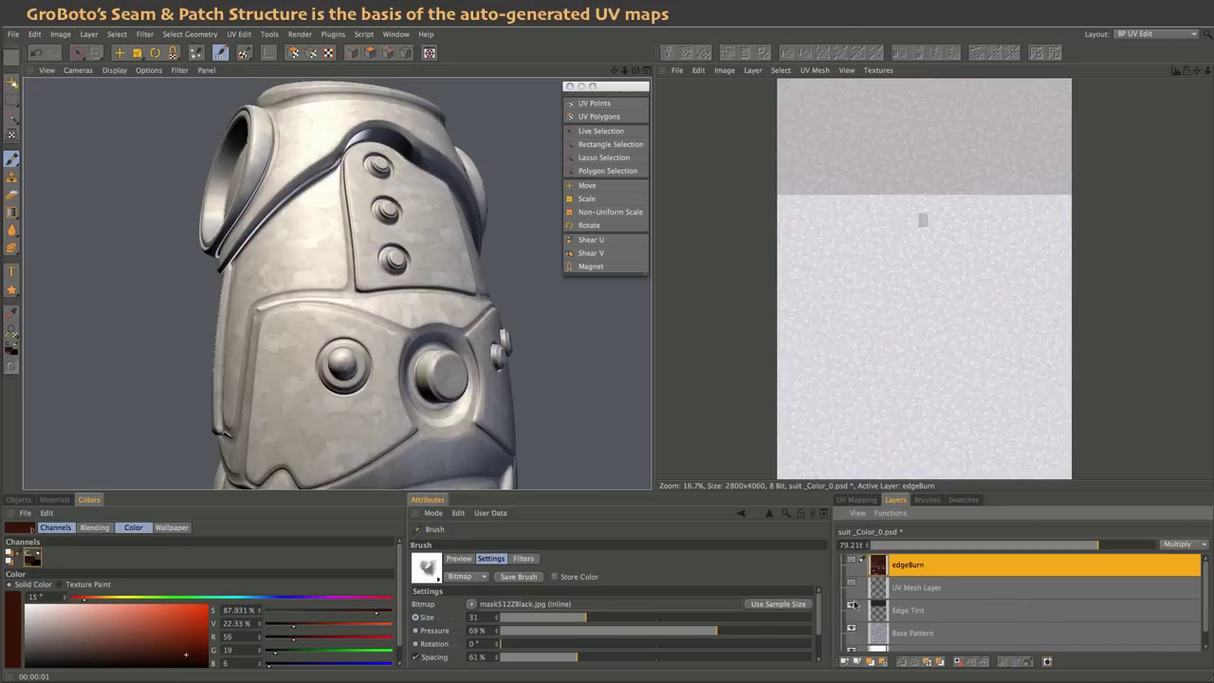
pyautogui.click(852, 608)
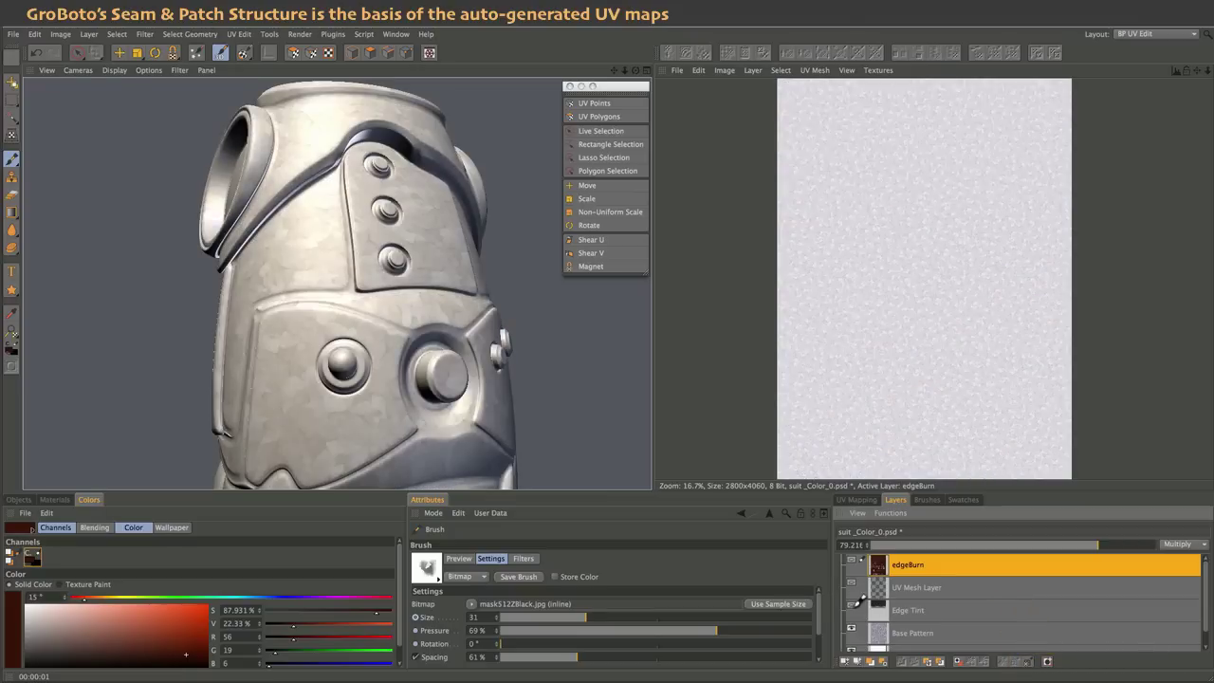
pyautogui.click(852, 605)
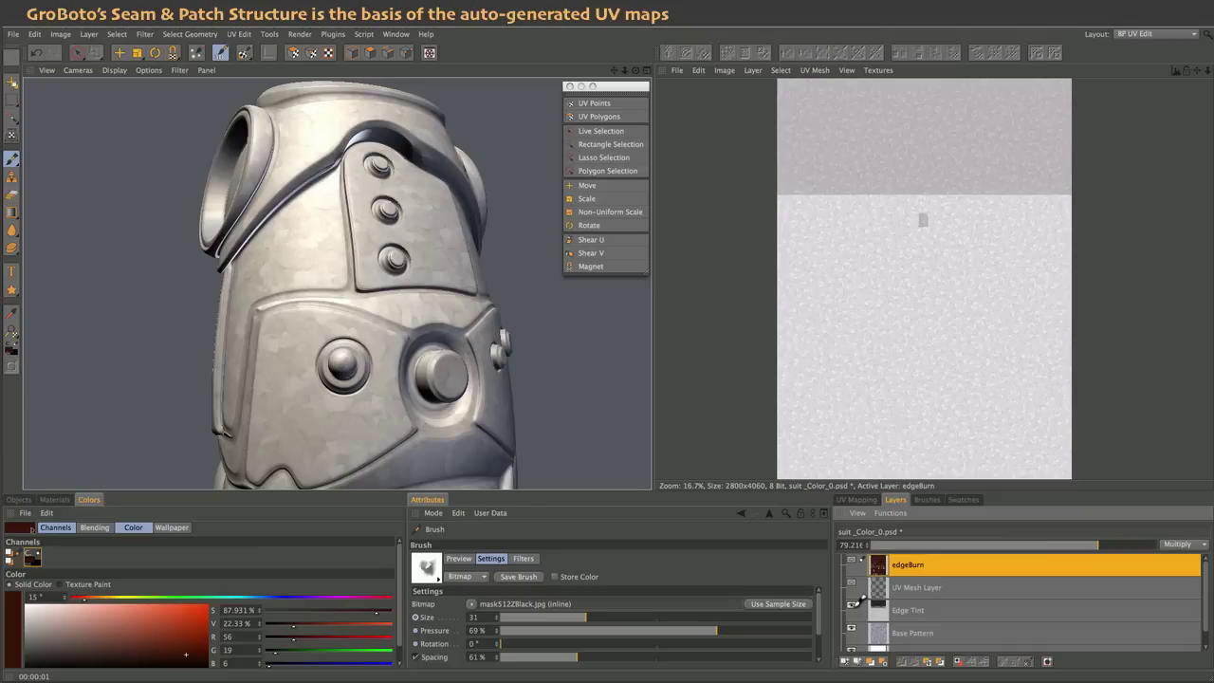
pyautogui.click(853, 604)
pyautogui.click(853, 604)
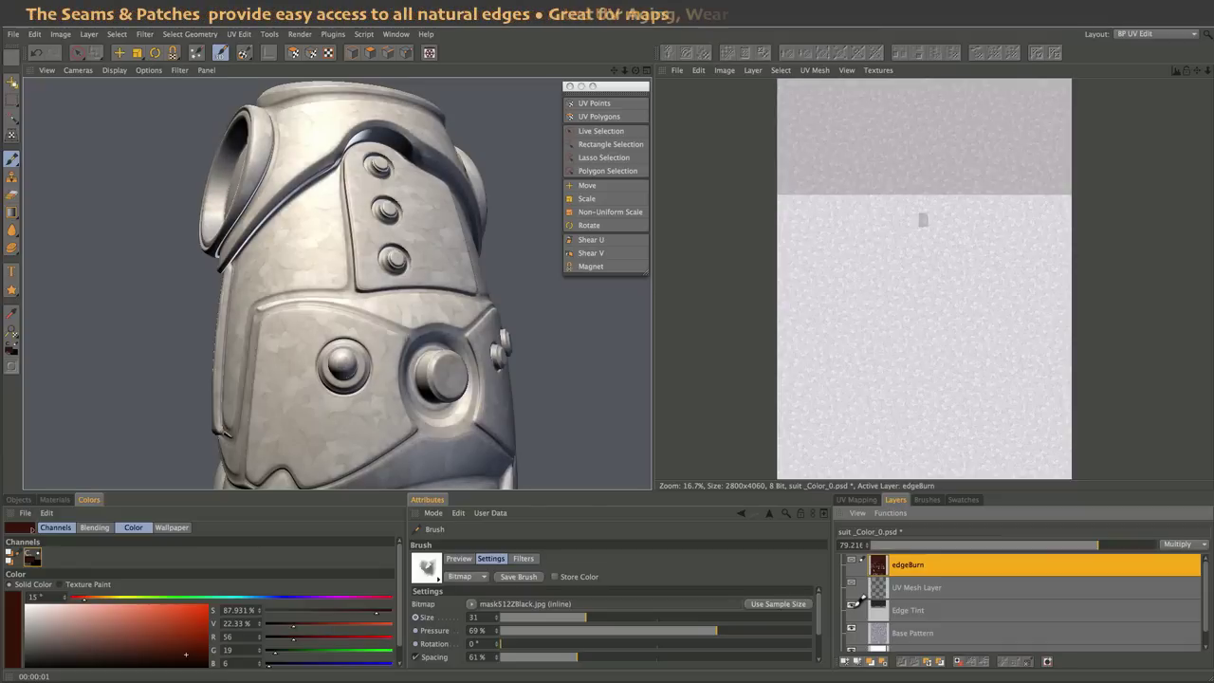
pyautogui.click(852, 581)
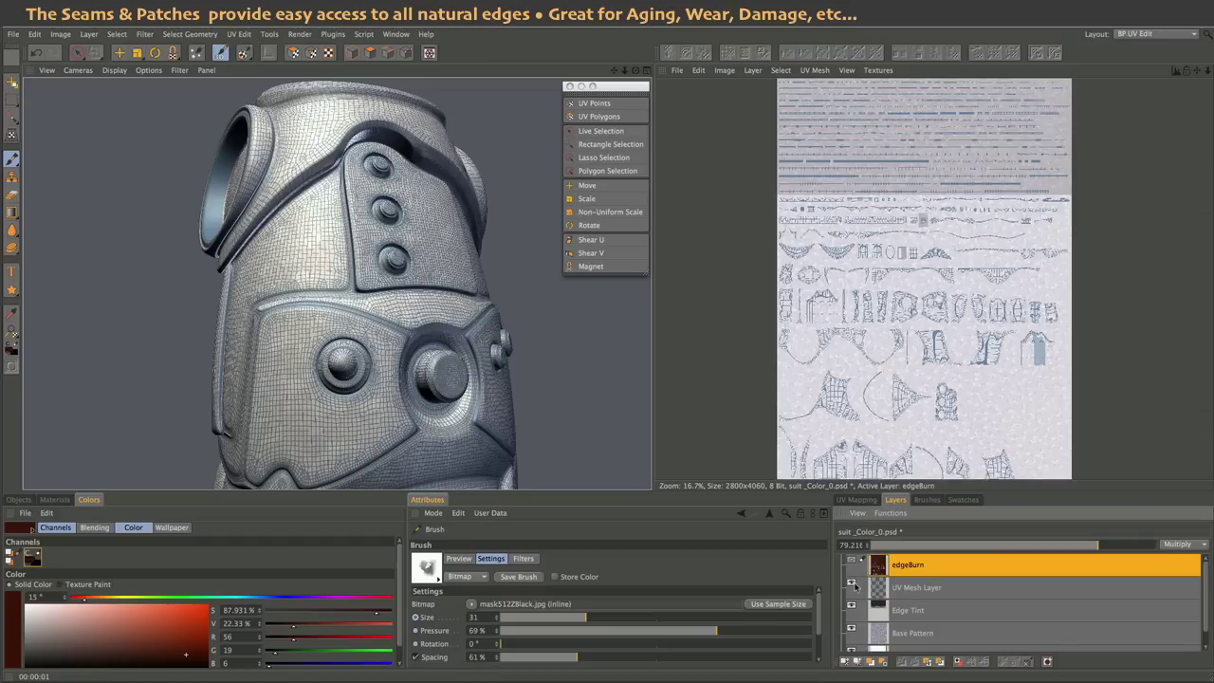
pyautogui.click(851, 583)
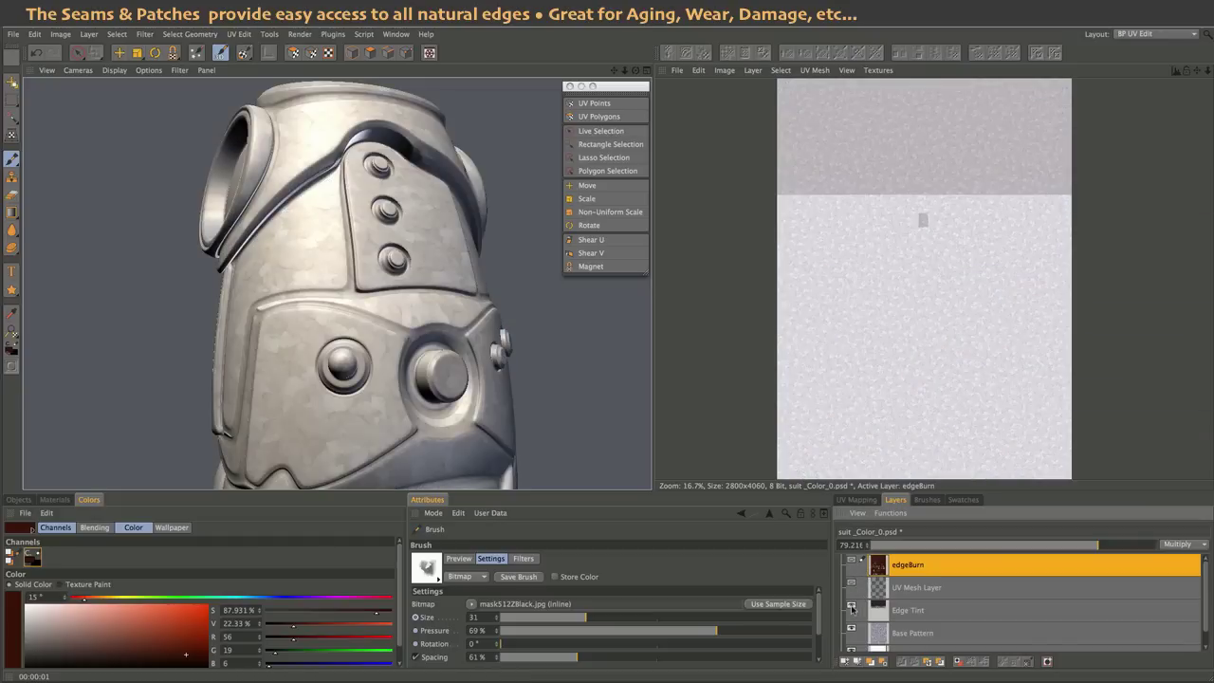
pyautogui.click(851, 607)
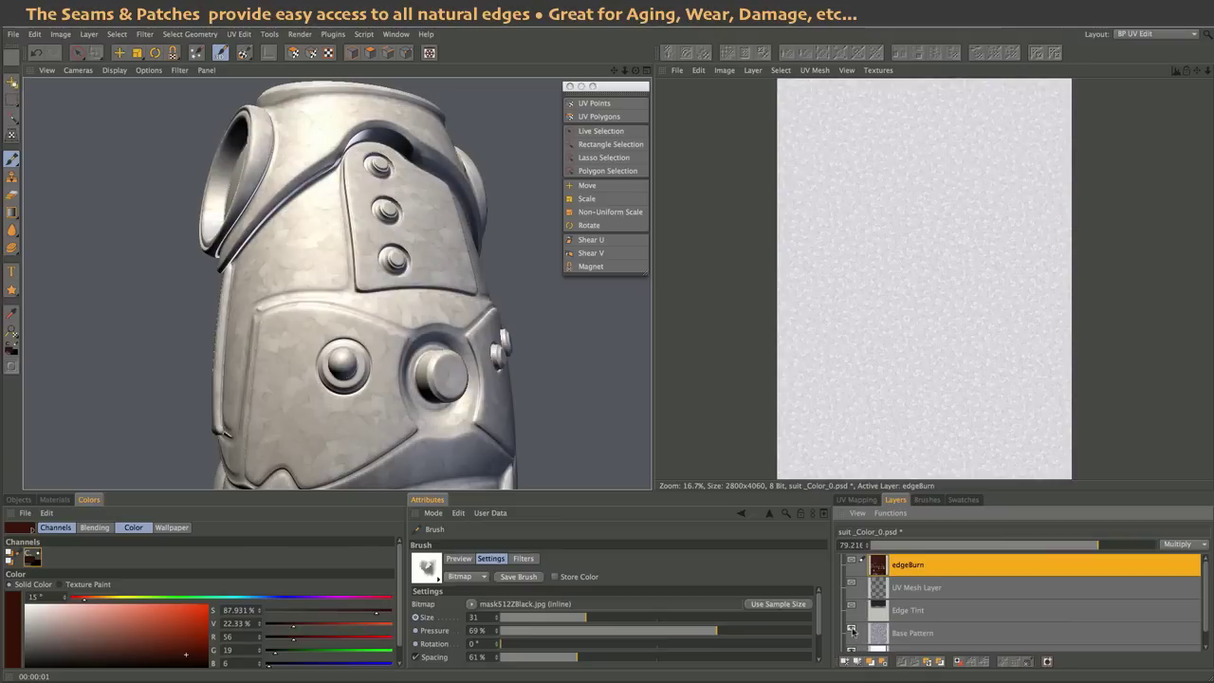
# - Select Base Pattern, raise its opacity to about 93% to inspect, then lower it to 36%
pyautogui.click(908, 637)
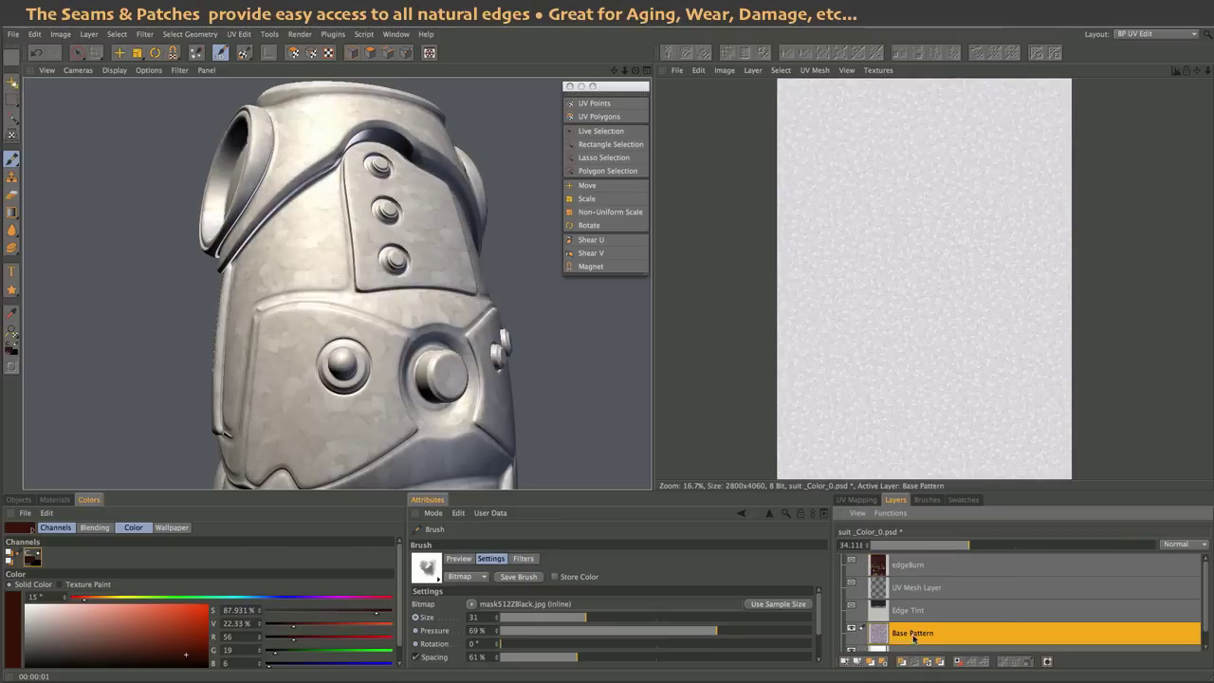
pyautogui.moveTo(968, 547); pyautogui.dragTo(1137, 550)
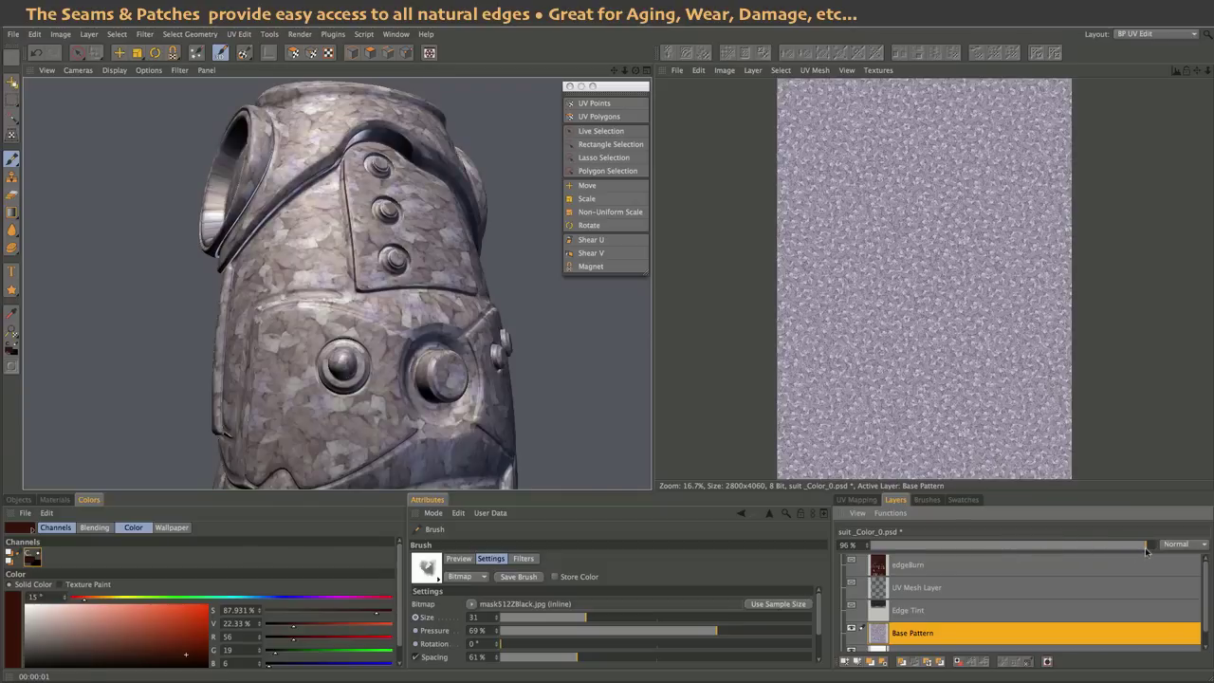
pyautogui.scroll(3, 937, 339)
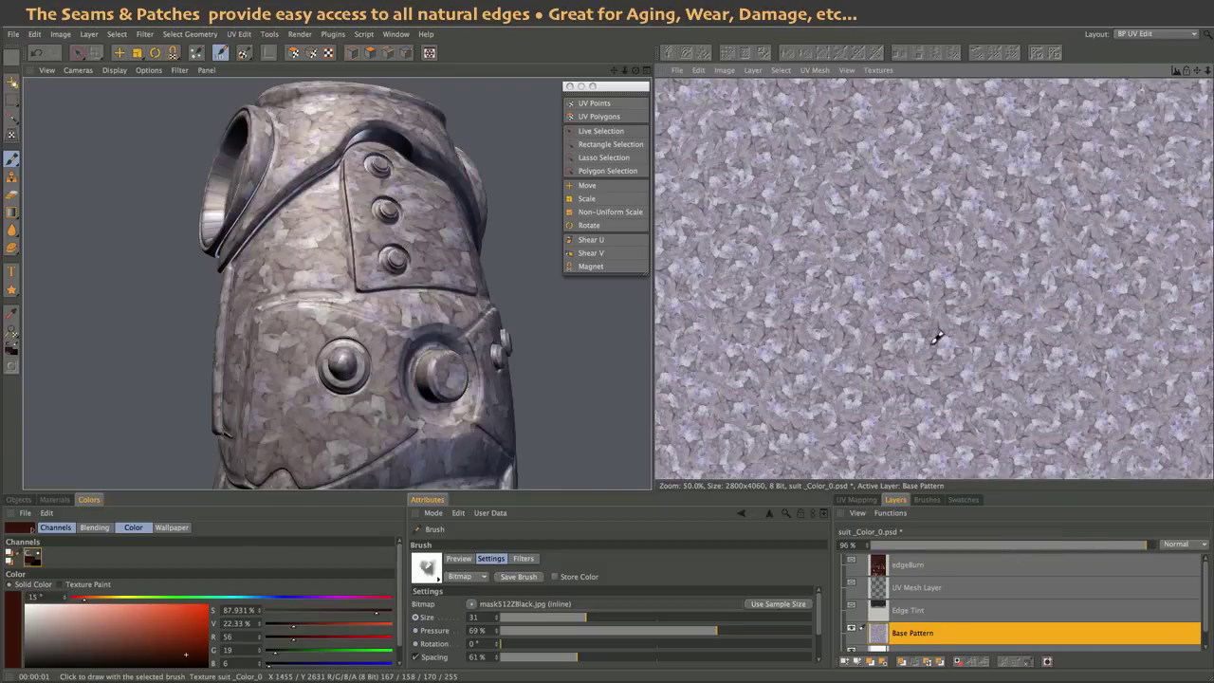
pyautogui.scroll(1, 937, 339)
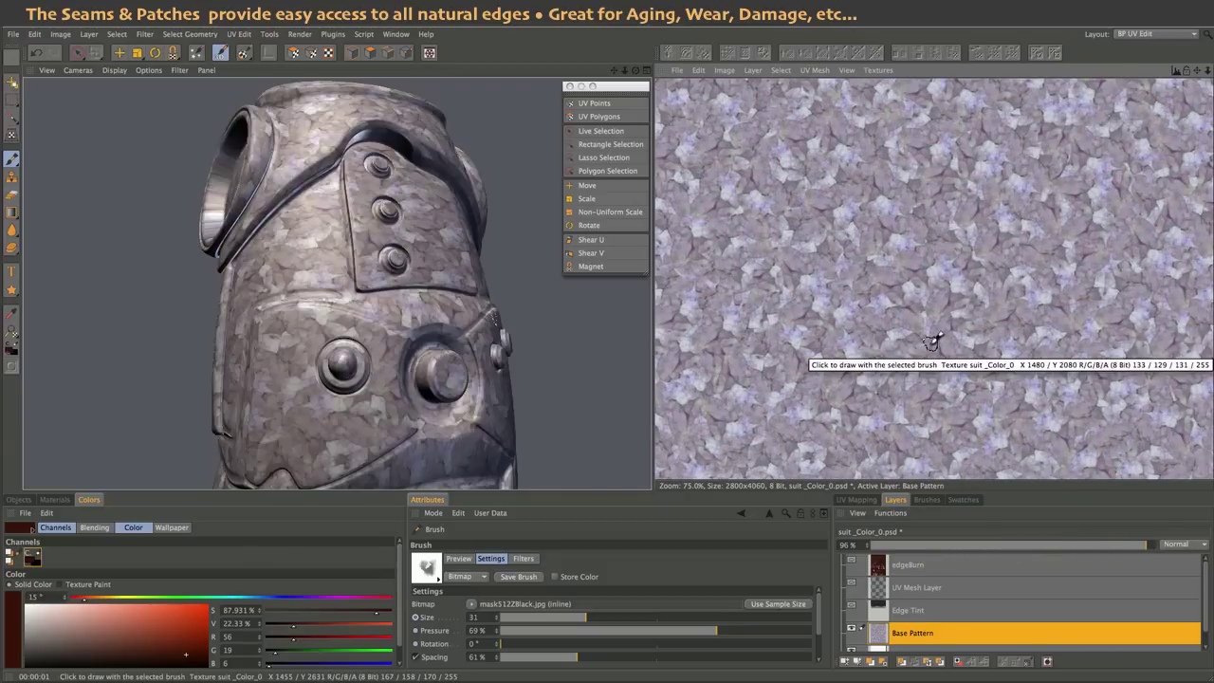
pyautogui.scroll(-3, 934, 339)
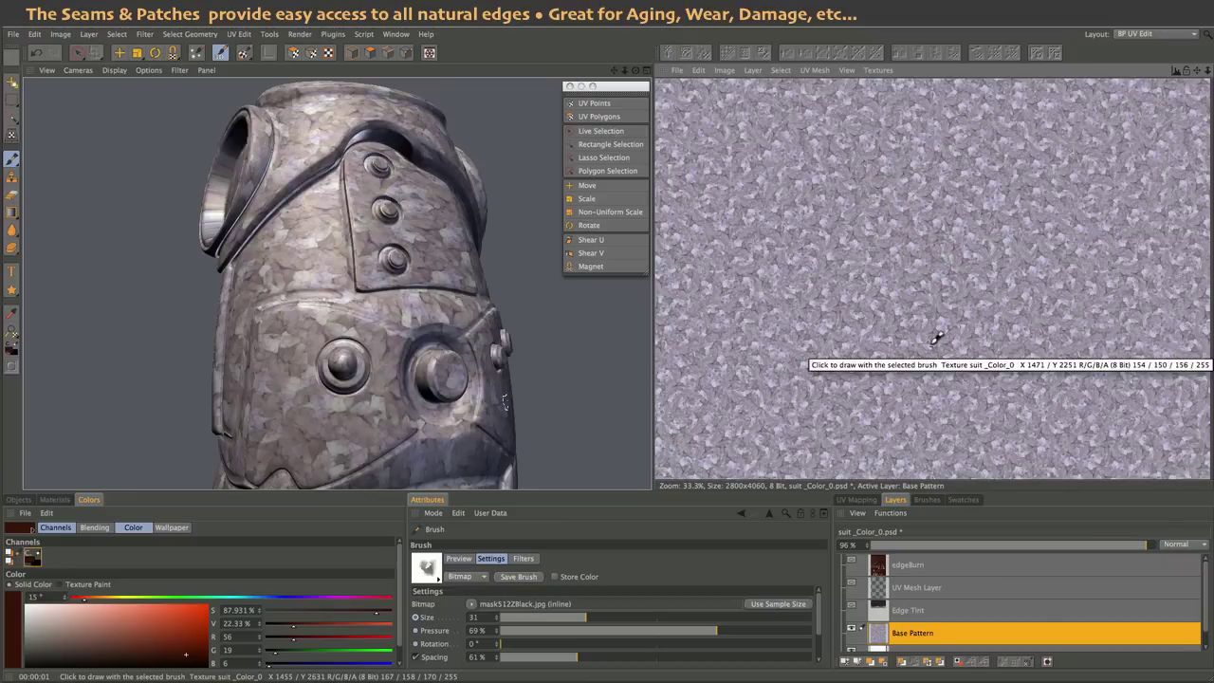
pyautogui.scroll(-2, 937, 338)
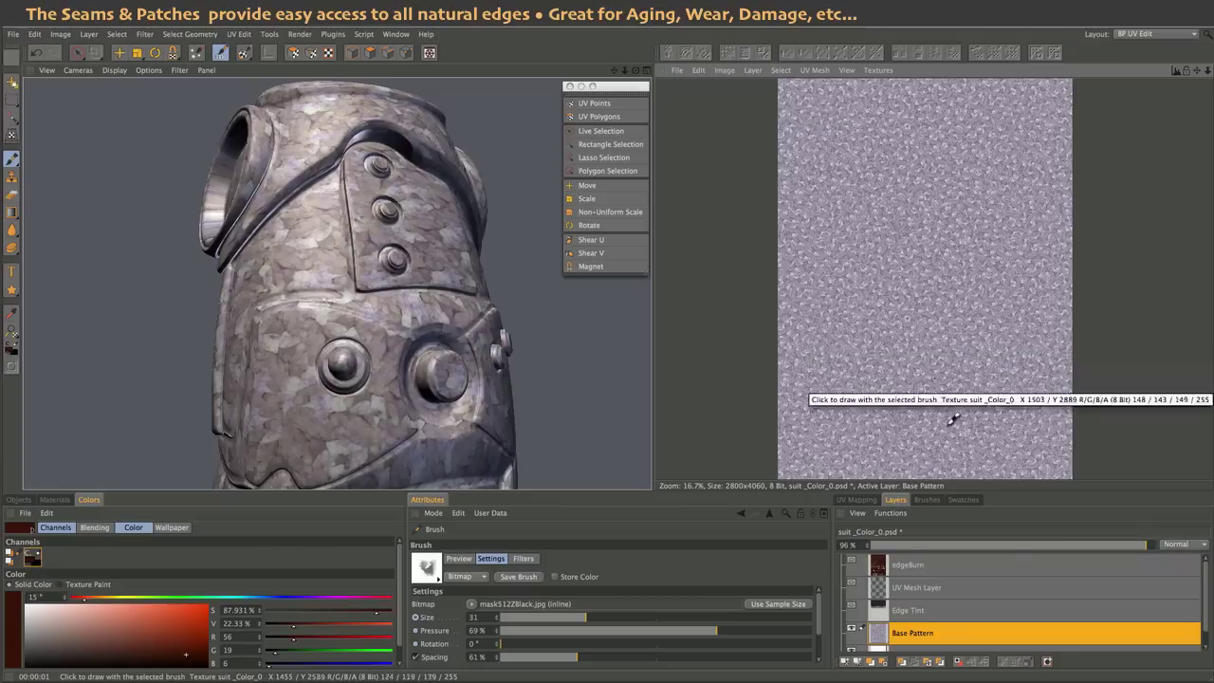
pyautogui.click(992, 545)
pyautogui.moveTo(990, 545); pyautogui.dragTo(975, 545)
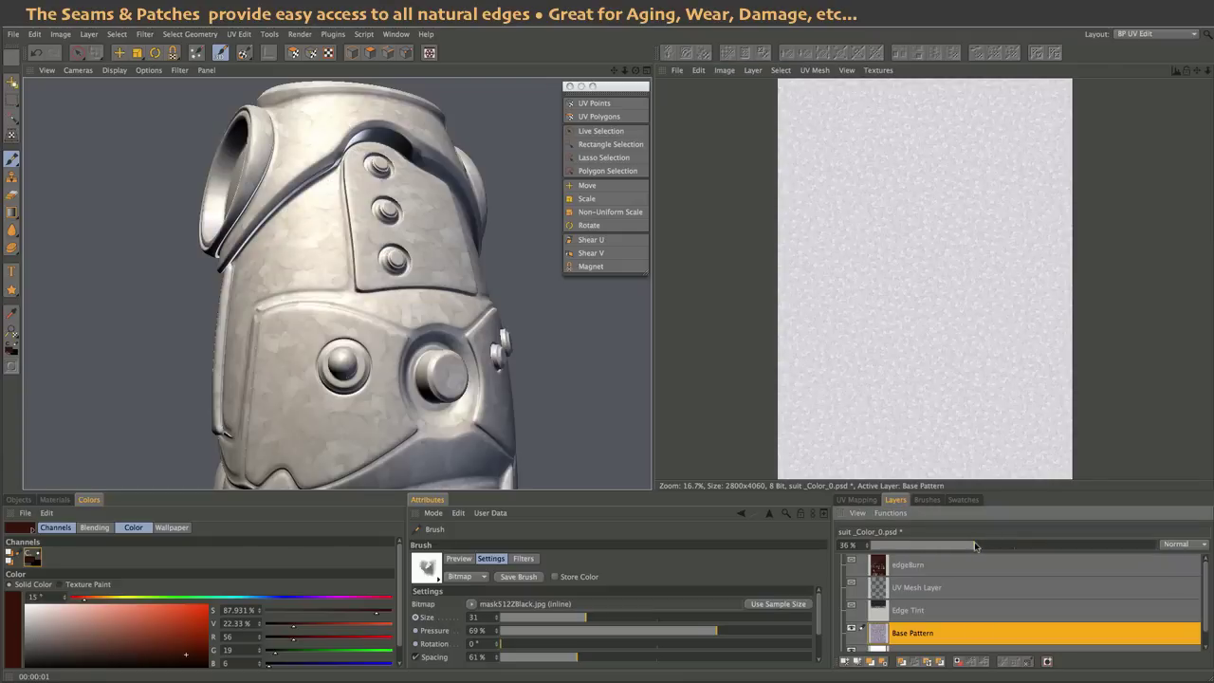
# - Show the Base Pattern, Edge Tint and edgeBurn layers and make edgeBurn active
pyautogui.scroll(-1, 977, 583)
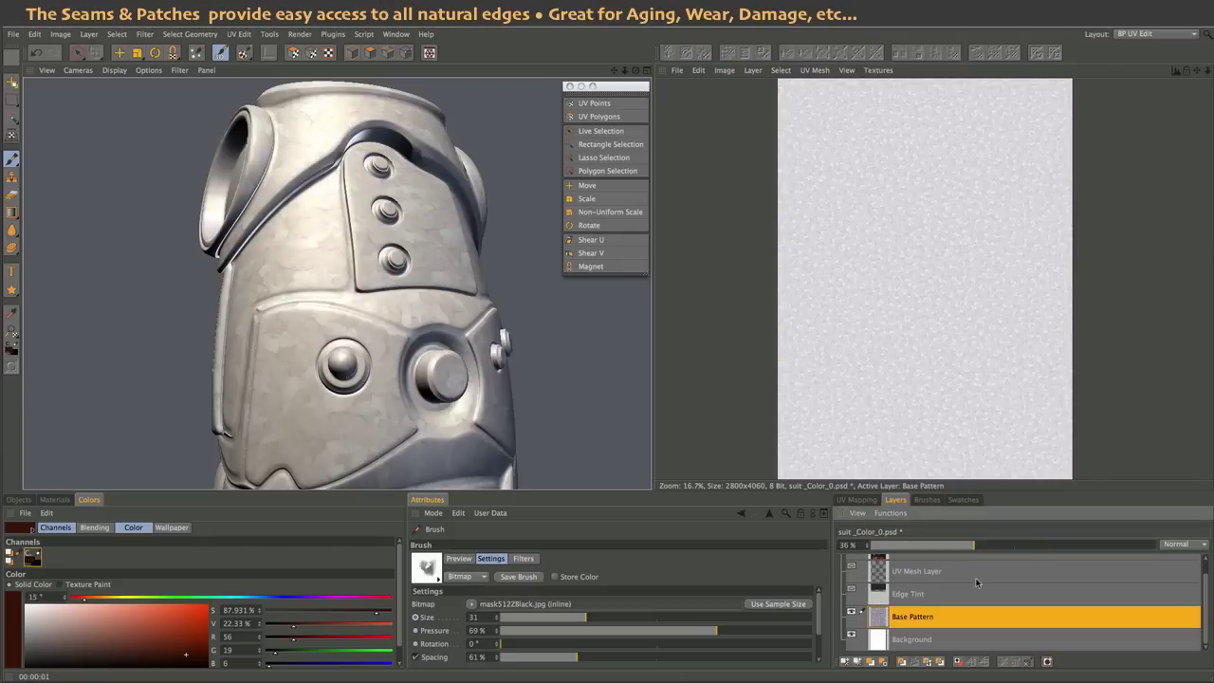
pyautogui.click(852, 612)
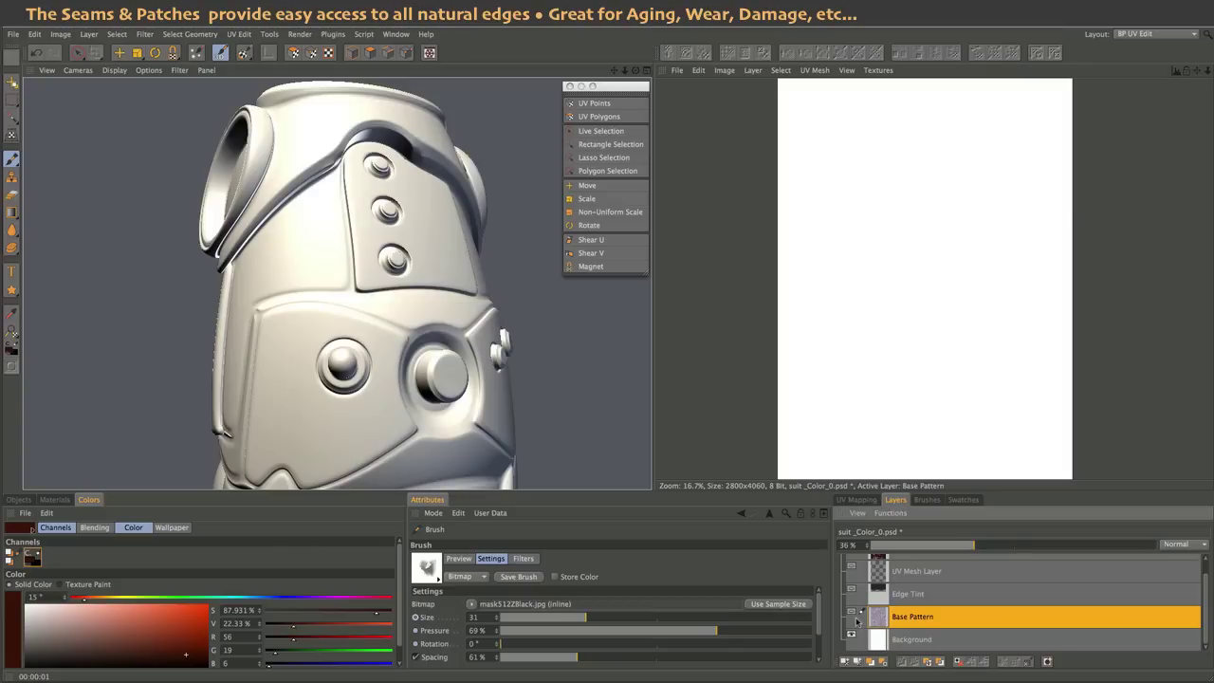
pyautogui.click(851, 613)
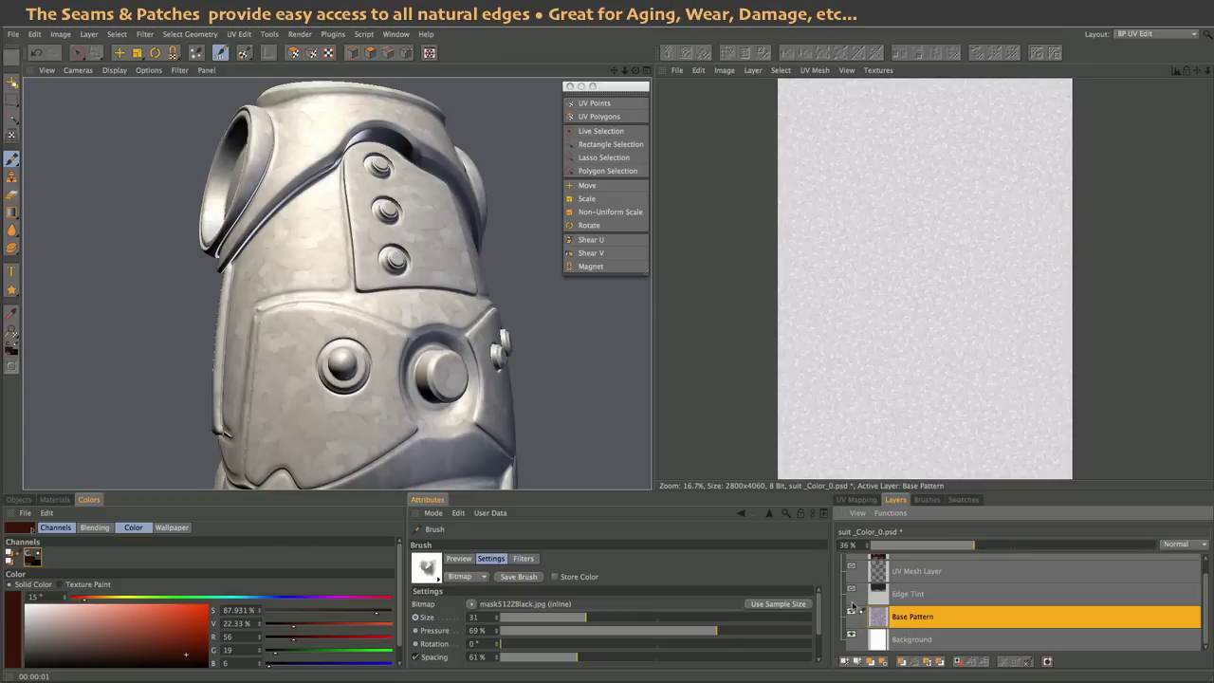
pyautogui.click(852, 588)
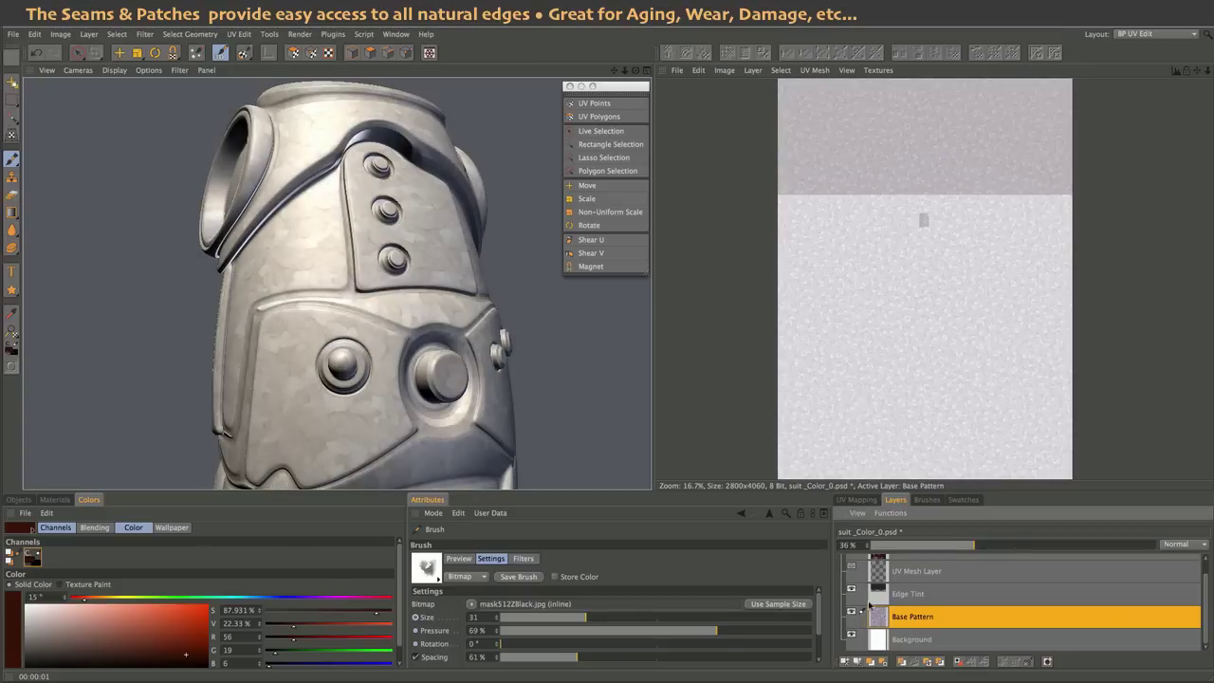
pyautogui.scroll(1, 869, 605)
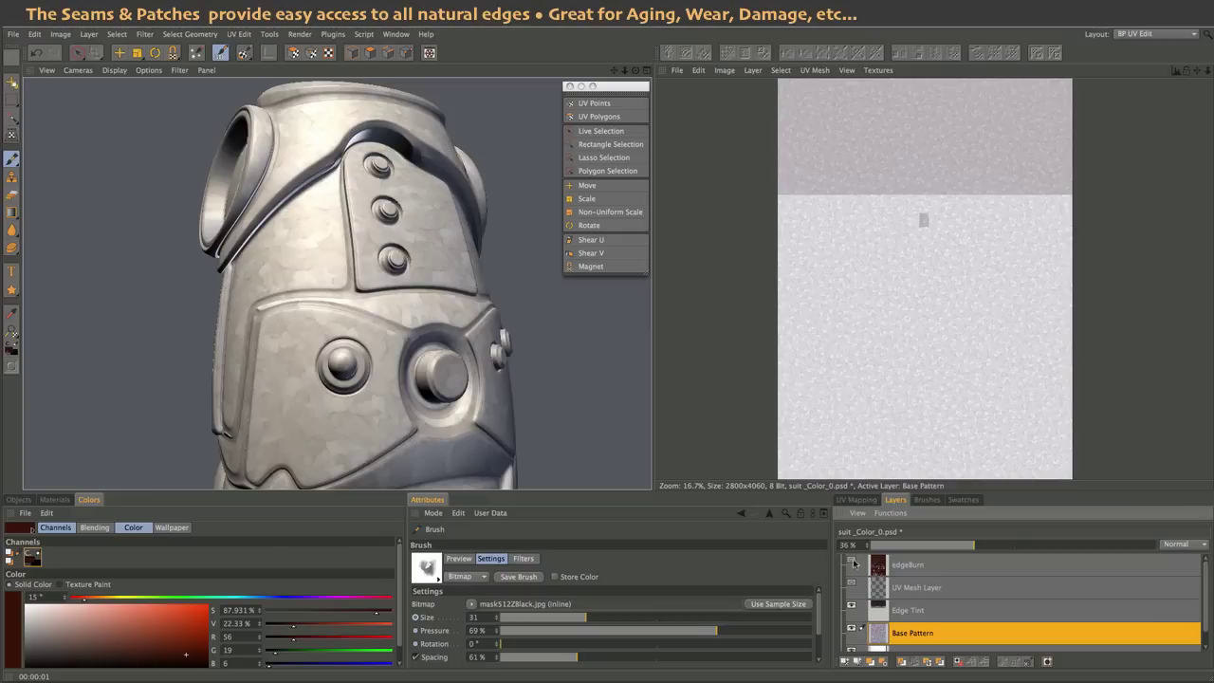
pyautogui.click(852, 560)
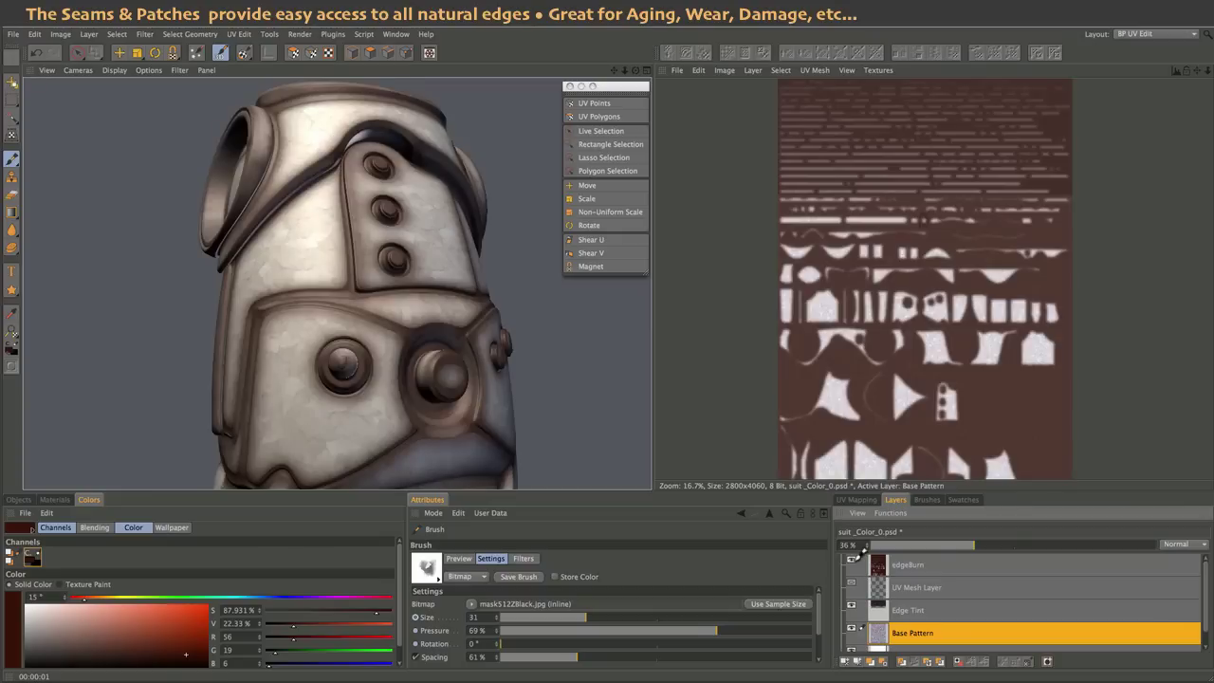
pyautogui.click(1118, 563)
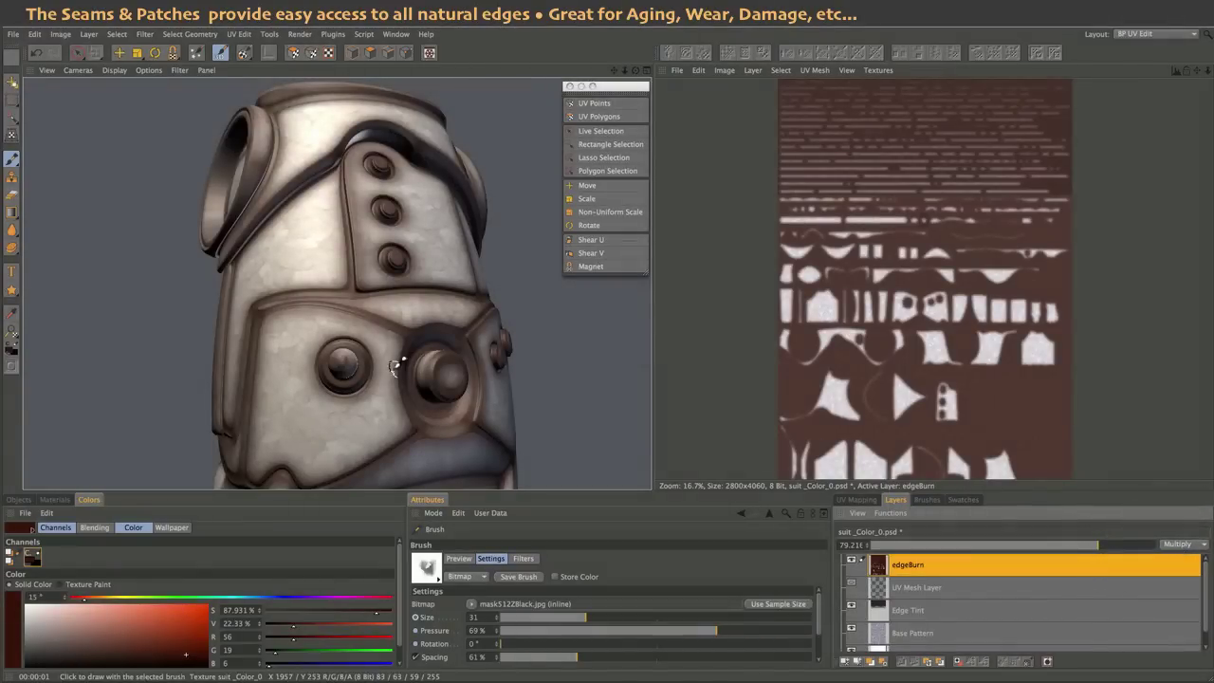
# - Clear the edgeBurn layer with Edit > Delete and show the UV Mesh Layer again
pyautogui.click(34, 34)
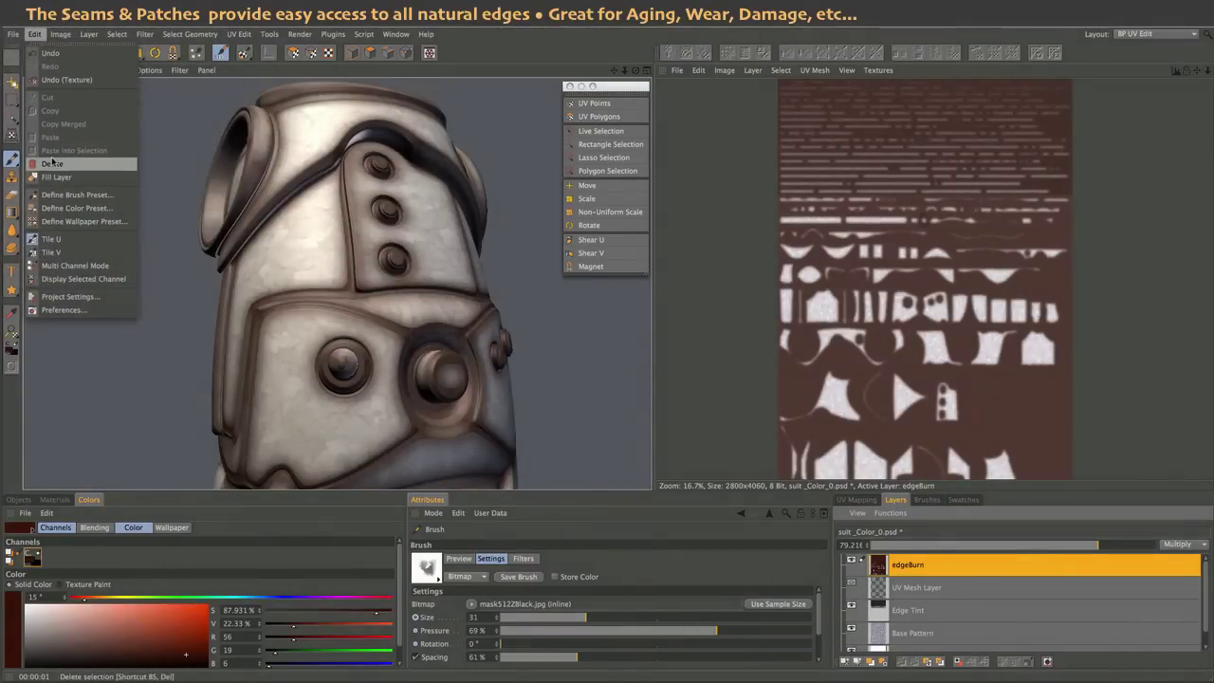
pyautogui.click(51, 157)
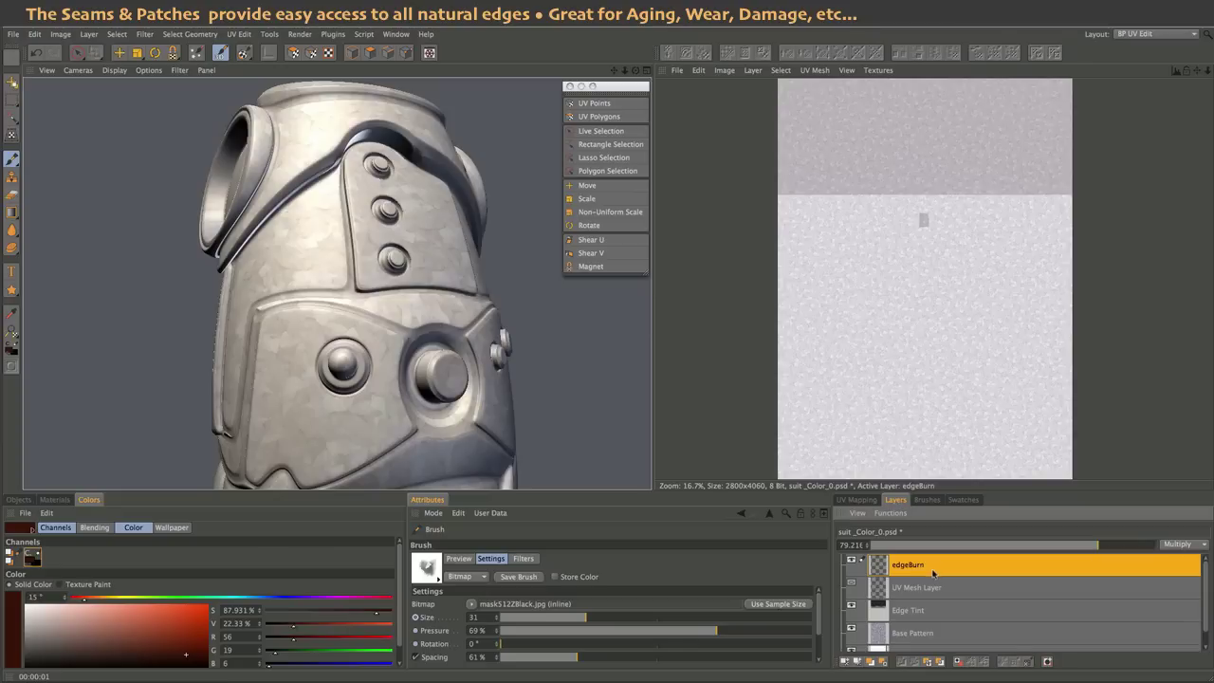
pyautogui.click(955, 593)
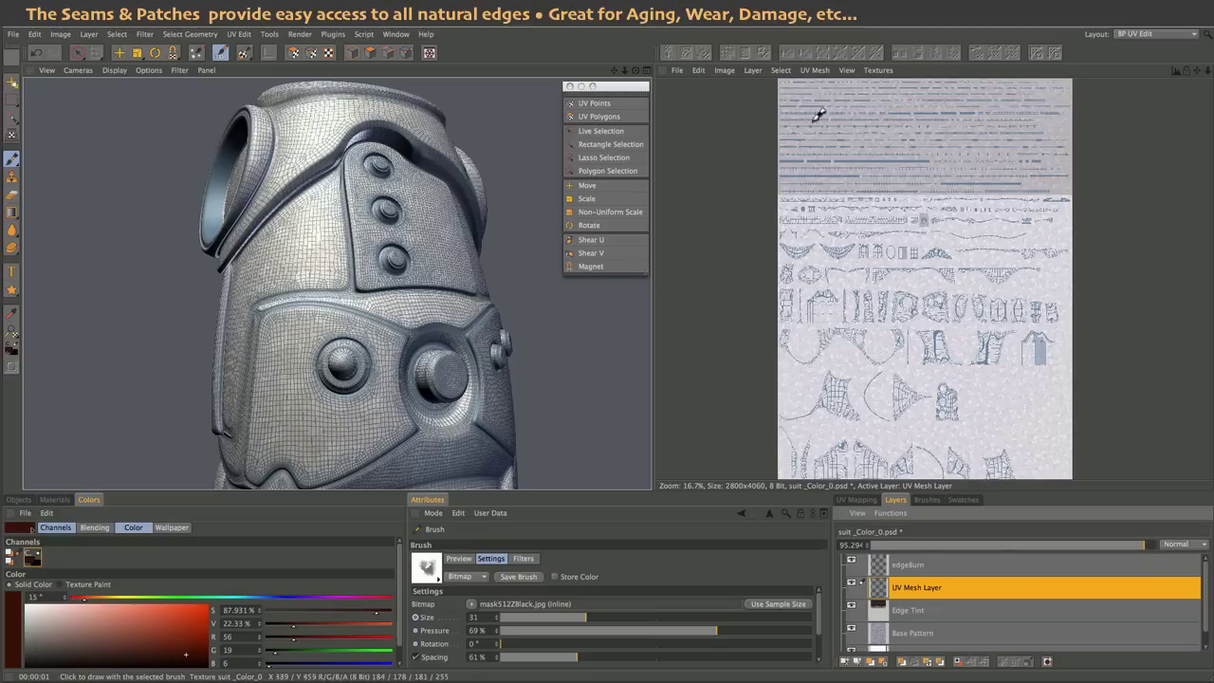
# - Switch to the Magic Wand selection and toggle Hide Selection so the selection outline displays
pyautogui.click(781, 70)
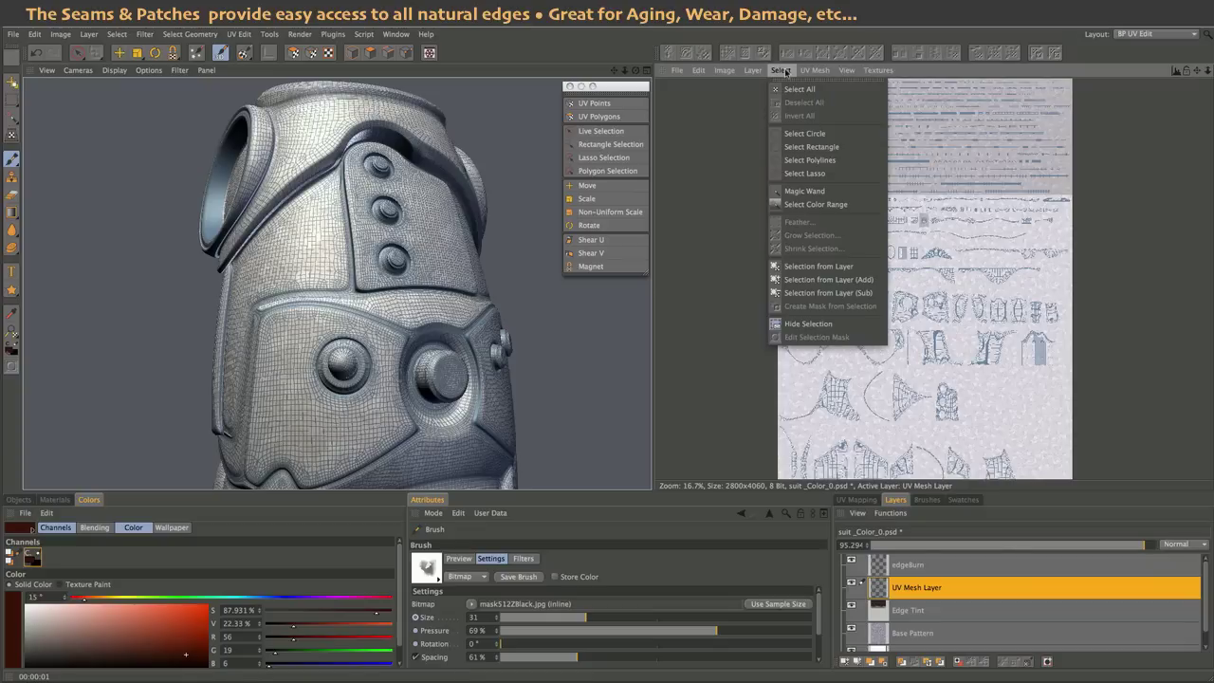
pyautogui.click(819, 191)
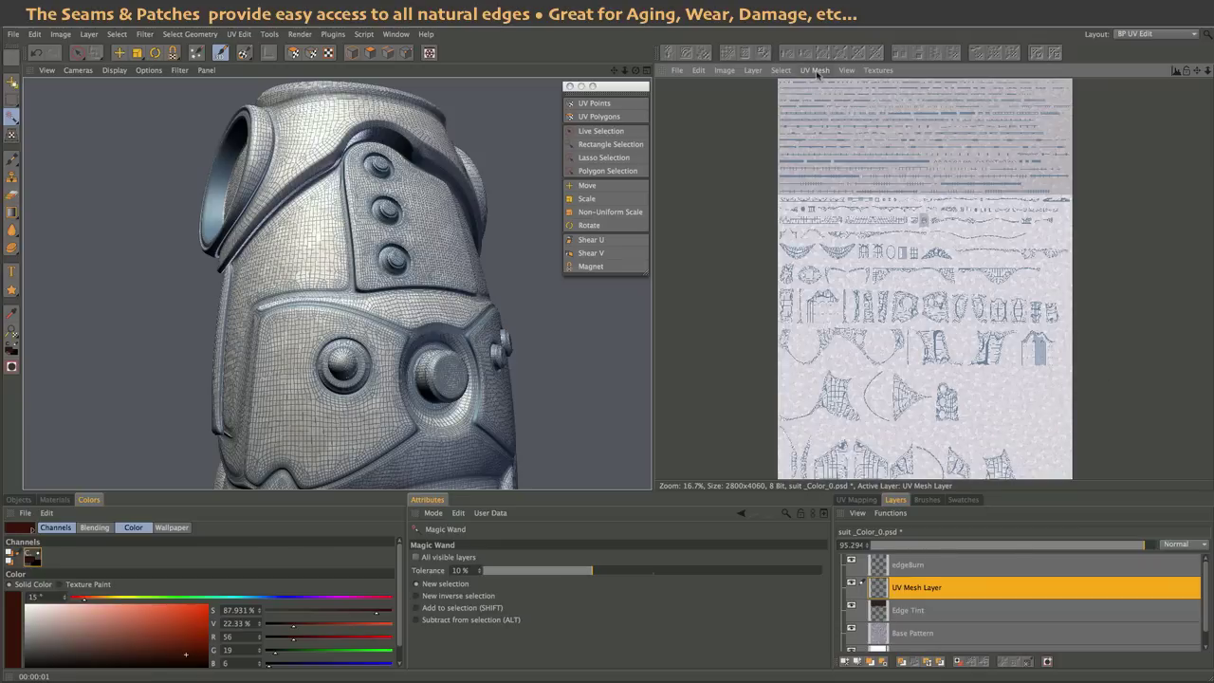
pyautogui.click(787, 72)
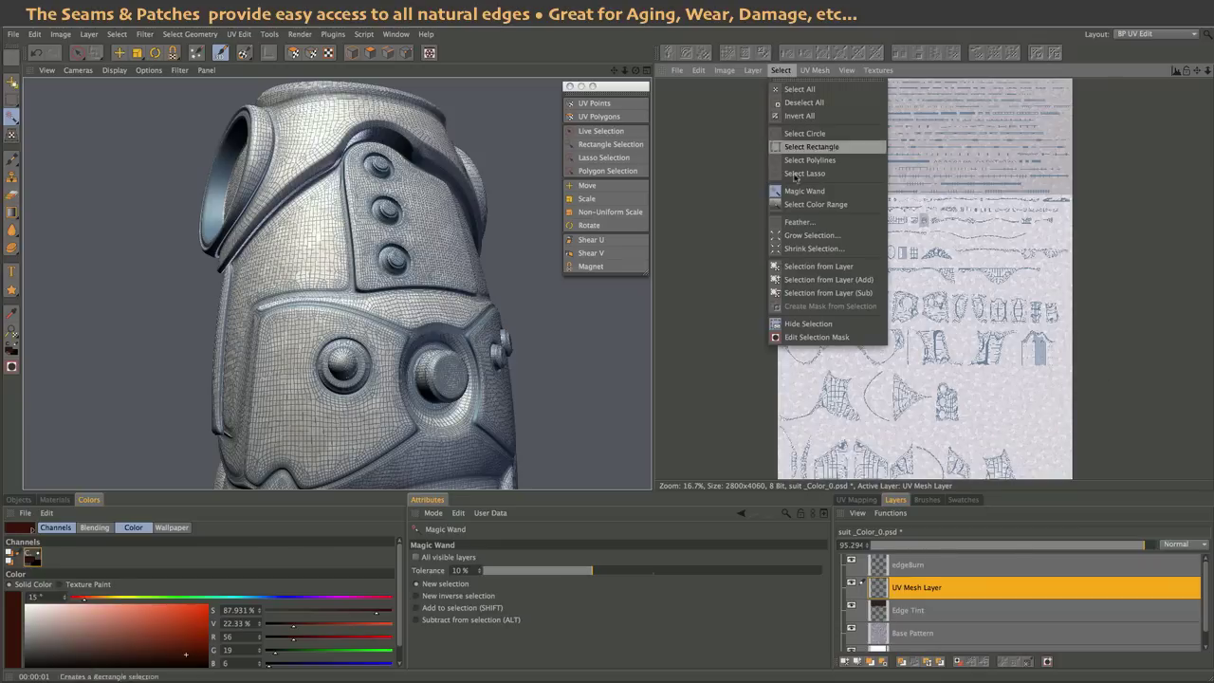
pyautogui.click(813, 320)
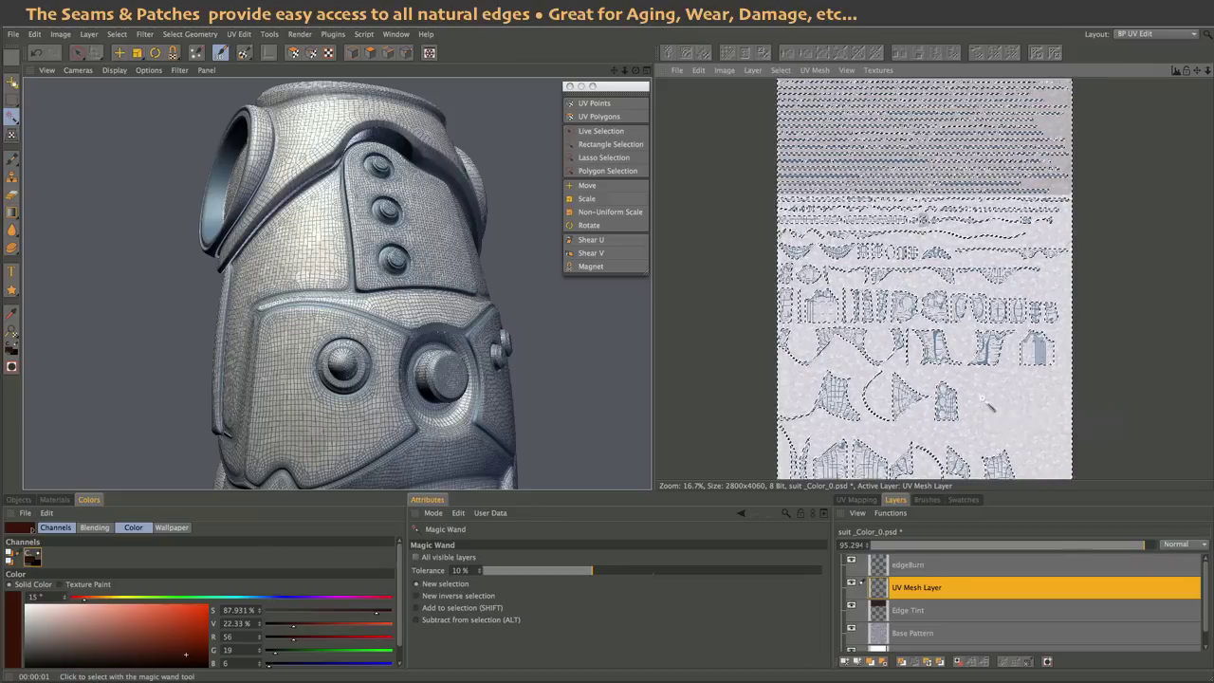
pyautogui.scroll(5, 984, 396)
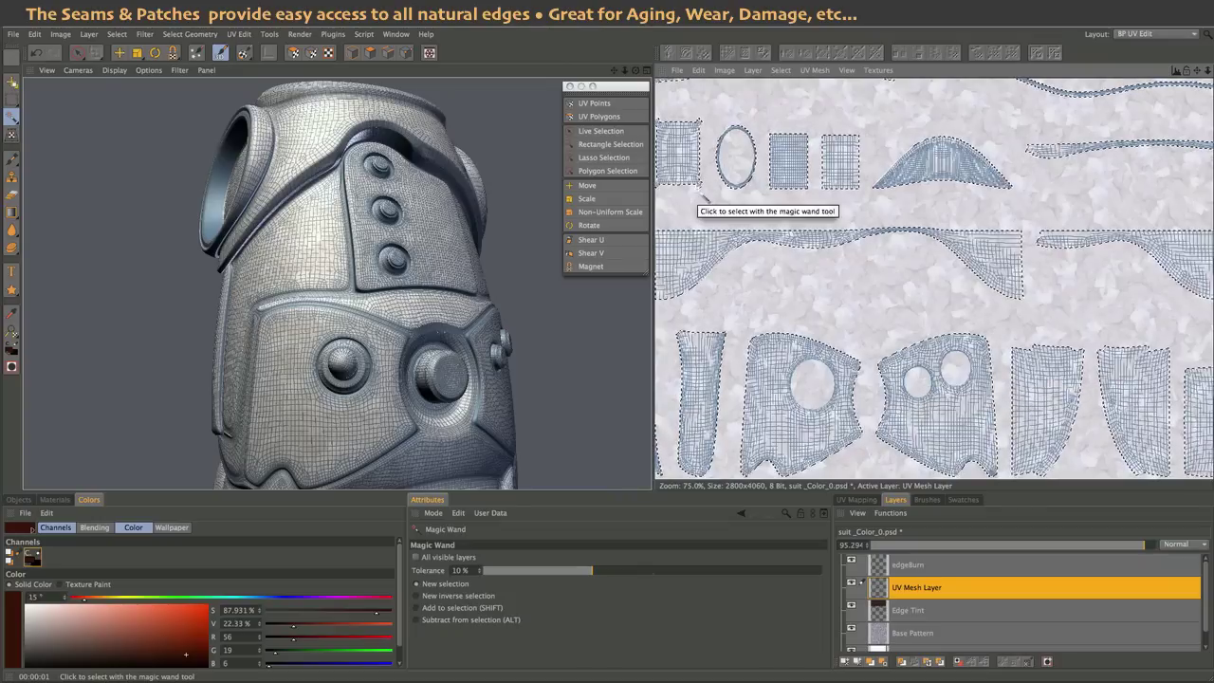
# - Magic-wand select the oval island and the holes in the lower-left and middle islands, panning across the UV map
pyautogui.click(739, 154)
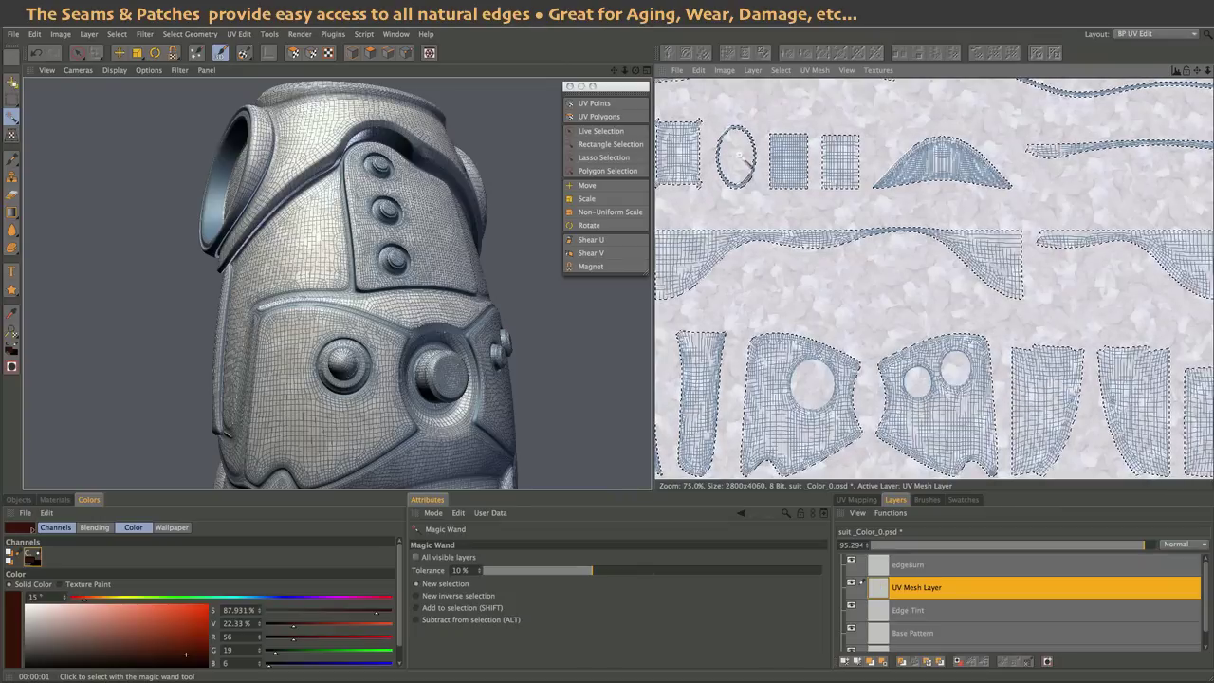
pyautogui.click(817, 385)
pyautogui.click(918, 381)
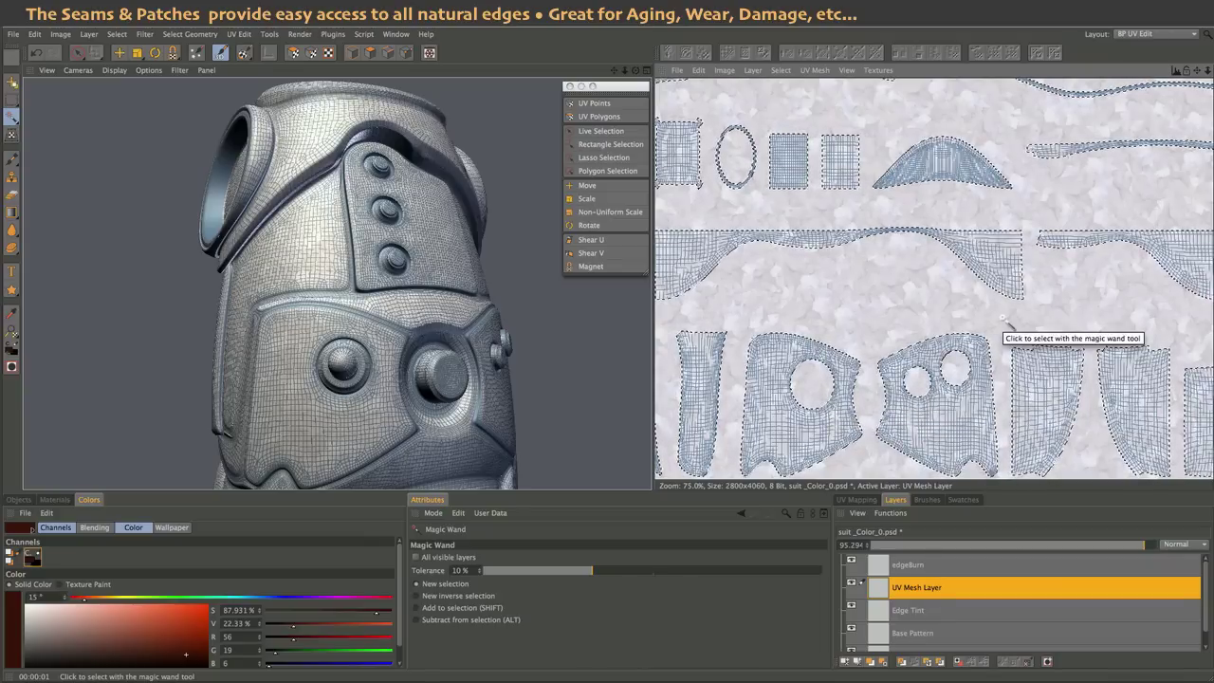
pyautogui.scroll(5, 1030, 282)
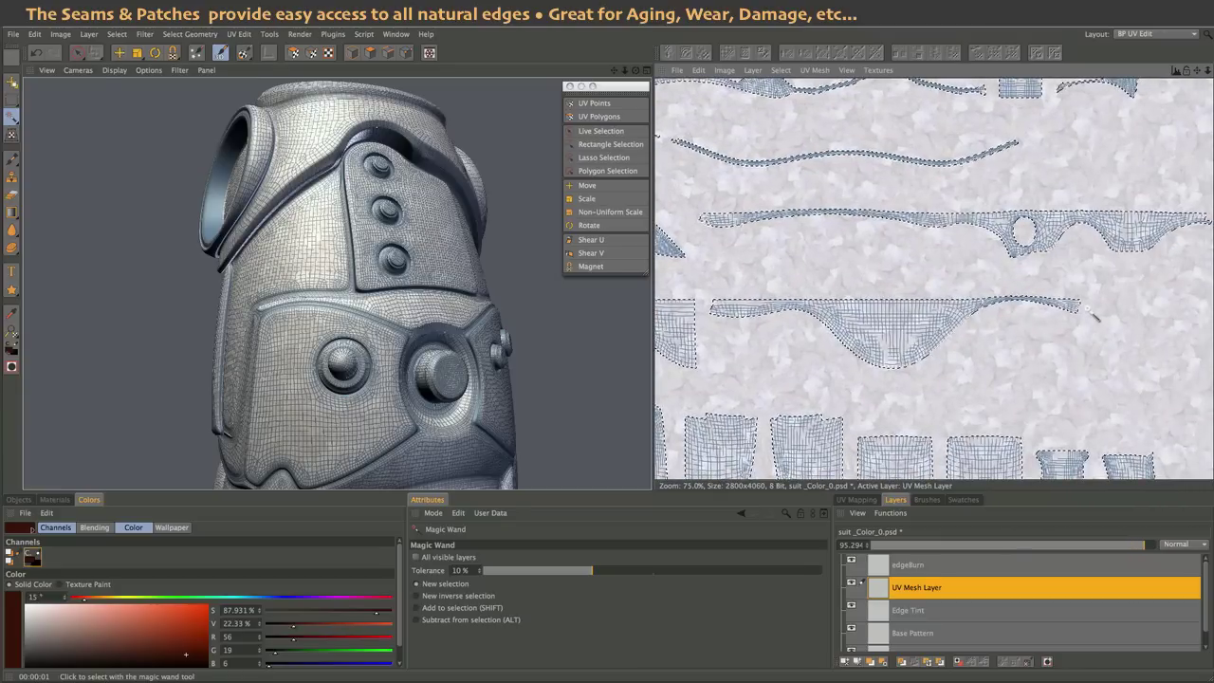
pyautogui.scroll(-5, 1094, 316)
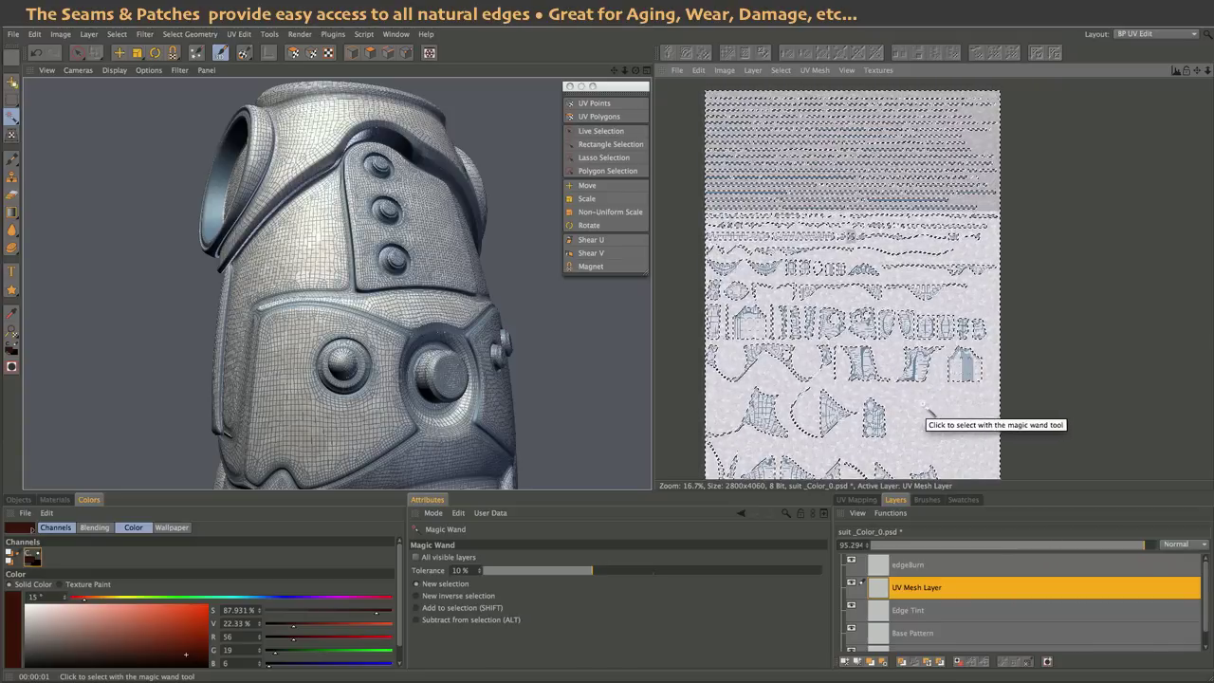
pyautogui.scroll(4, 889, 418)
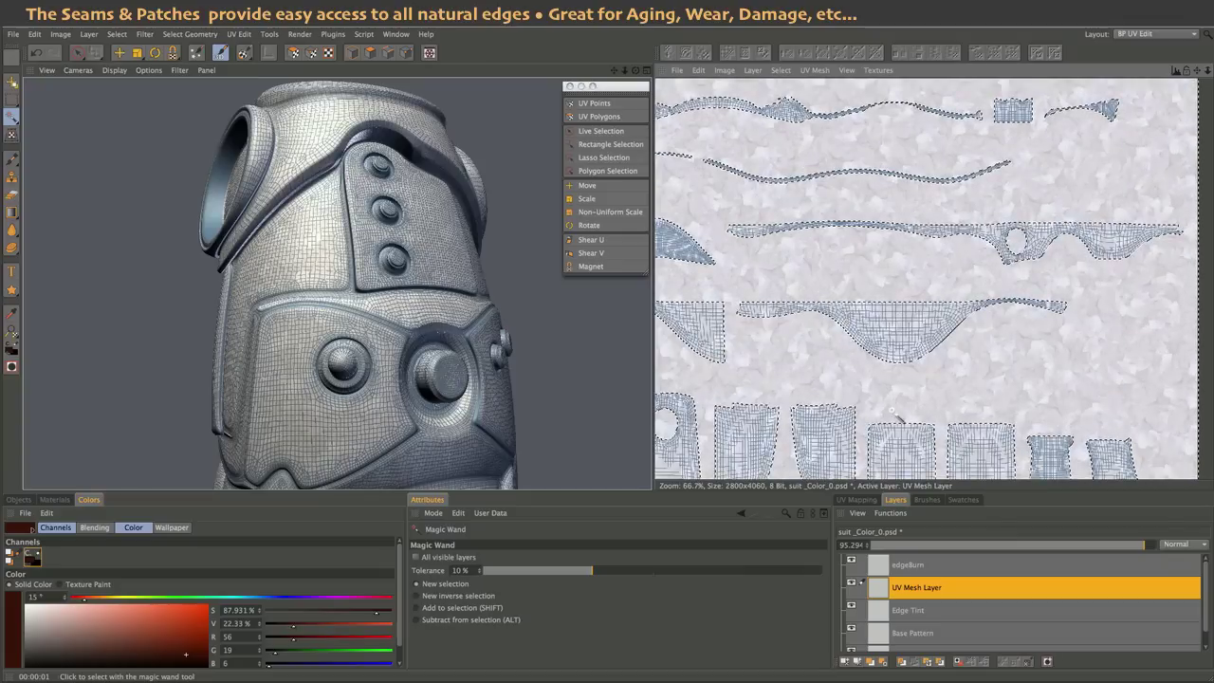
pyautogui.moveTo(890, 418); pyautogui.dragTo(882, 71, button='middle')
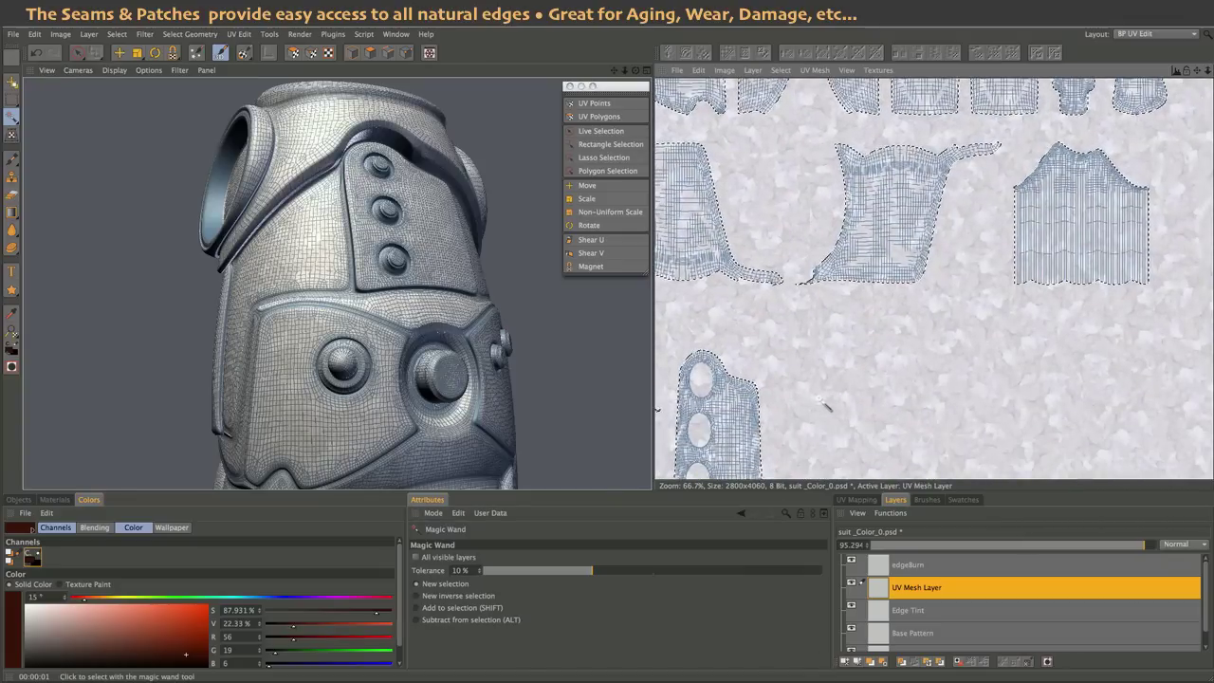
pyautogui.moveTo(853, 303); pyautogui.dragTo(1057, 241, button='middle')
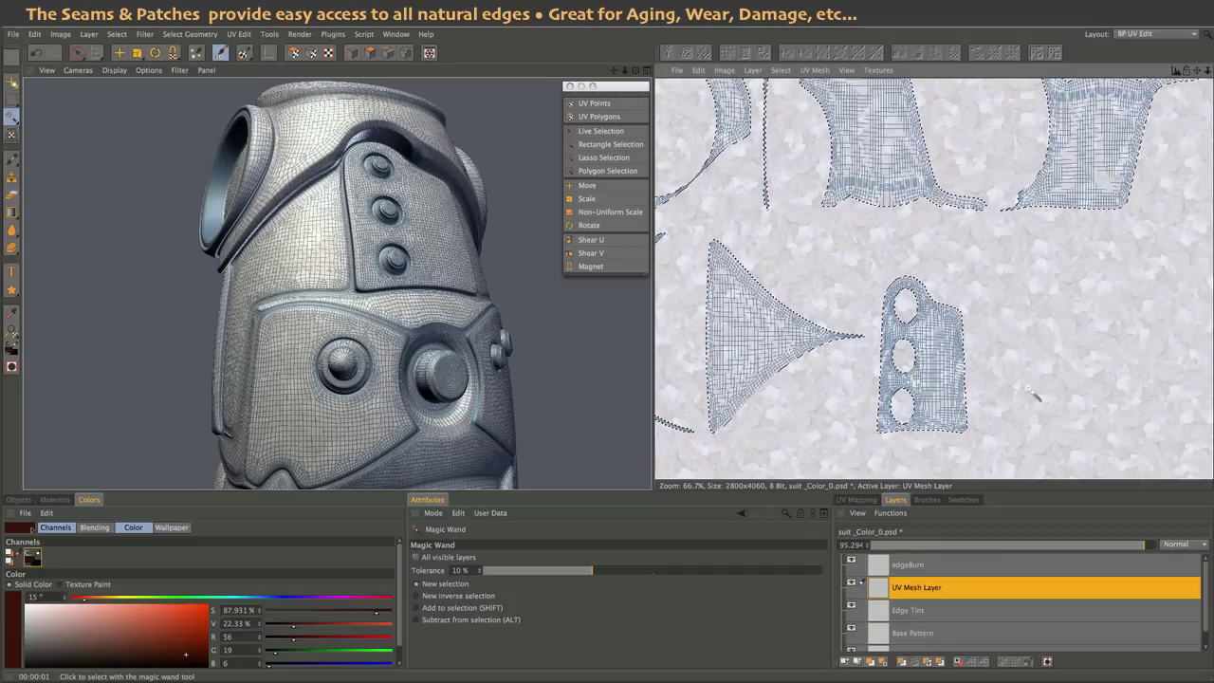
pyautogui.scroll(3, 1035, 396)
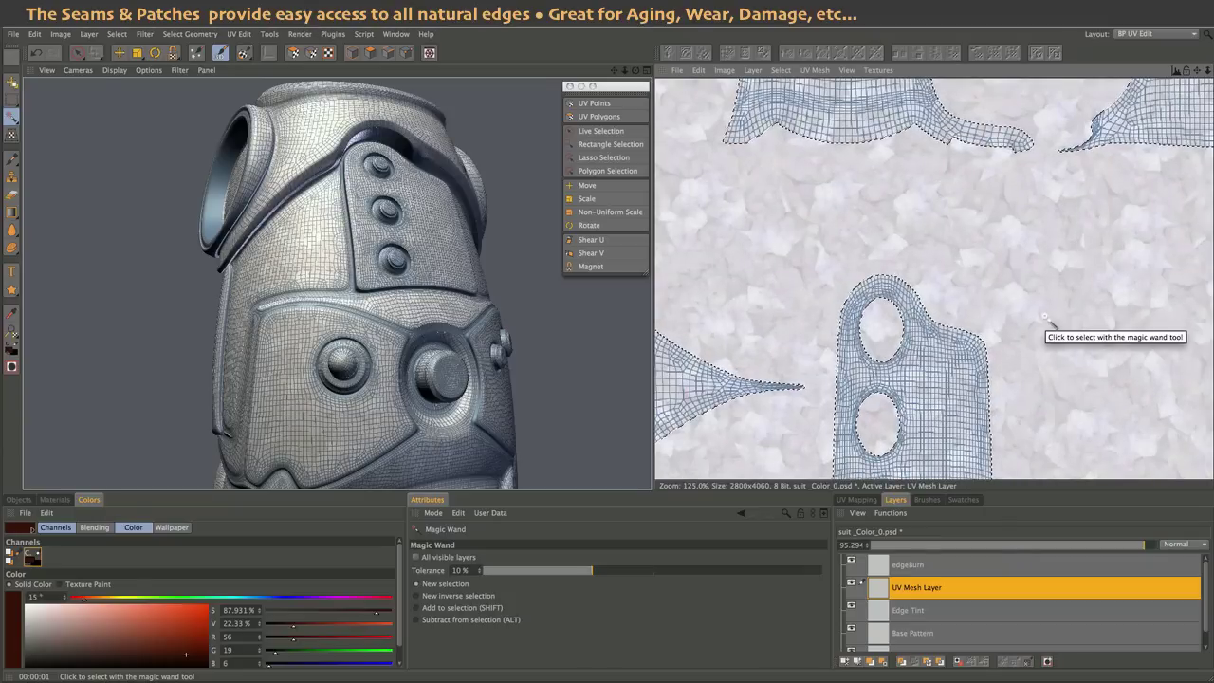
pyautogui.scroll(-5, 1022, 233)
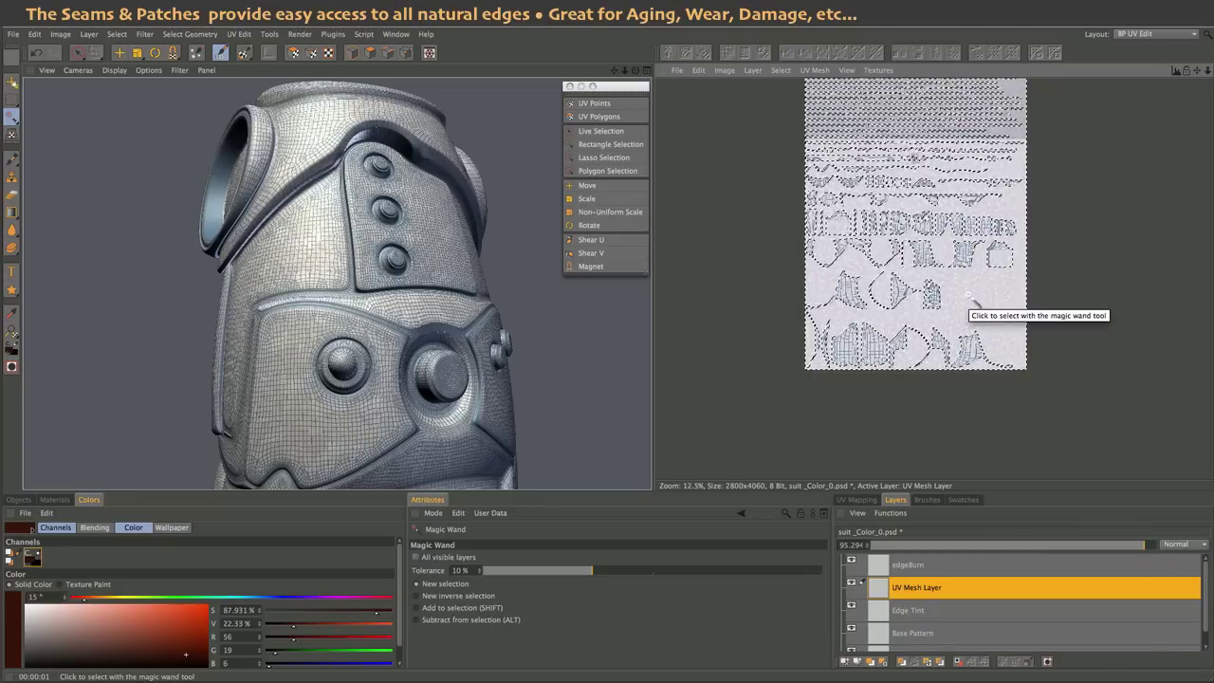
pyautogui.scroll(1, 967, 295)
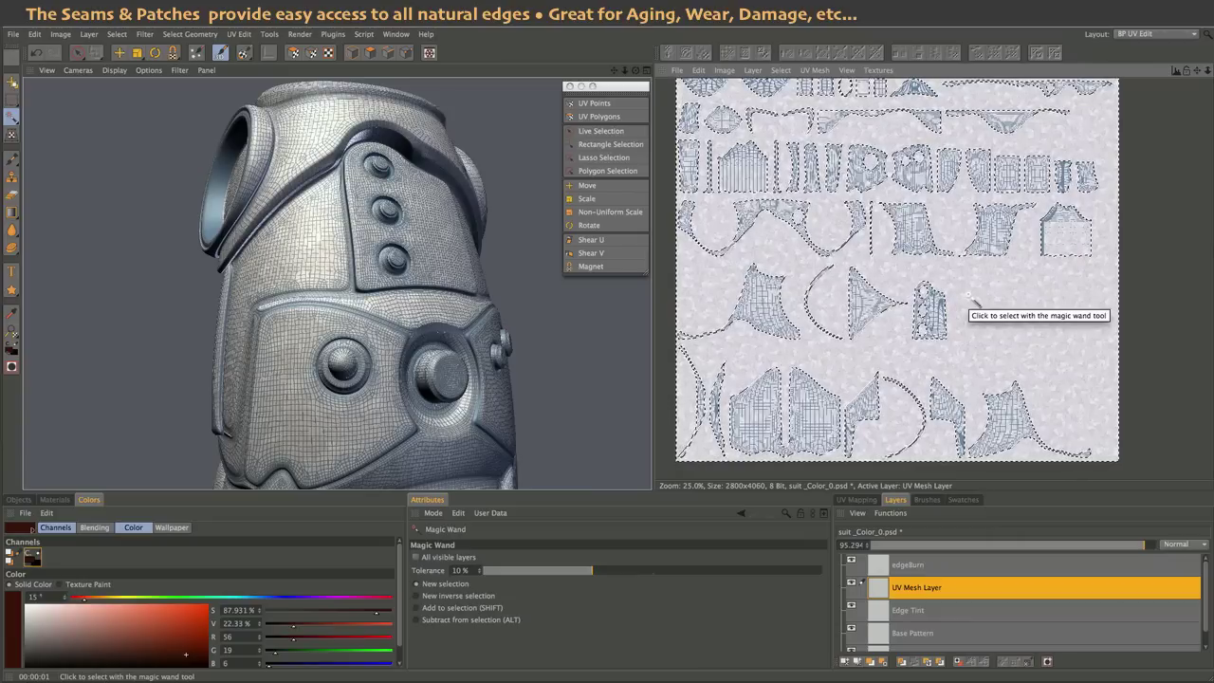
pyautogui.scroll(2, 968, 294)
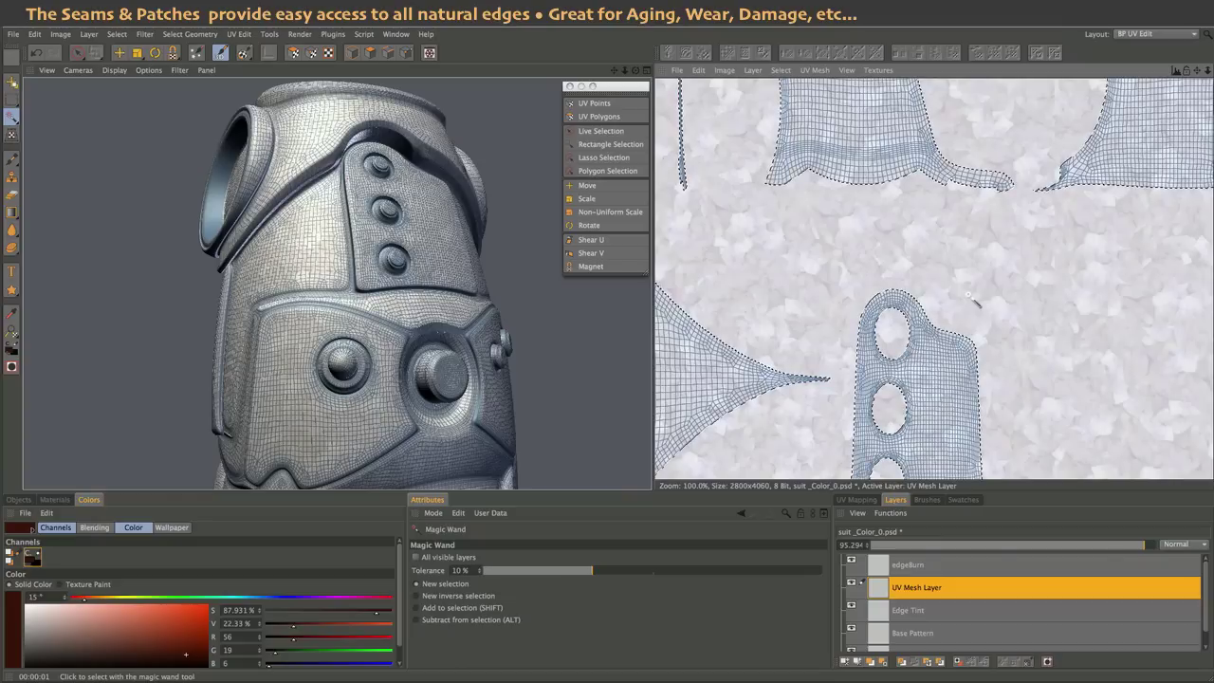
# - Grow the UV selection with a radius of 5 and recentre the texture sheet in view
pyautogui.click(781, 70)
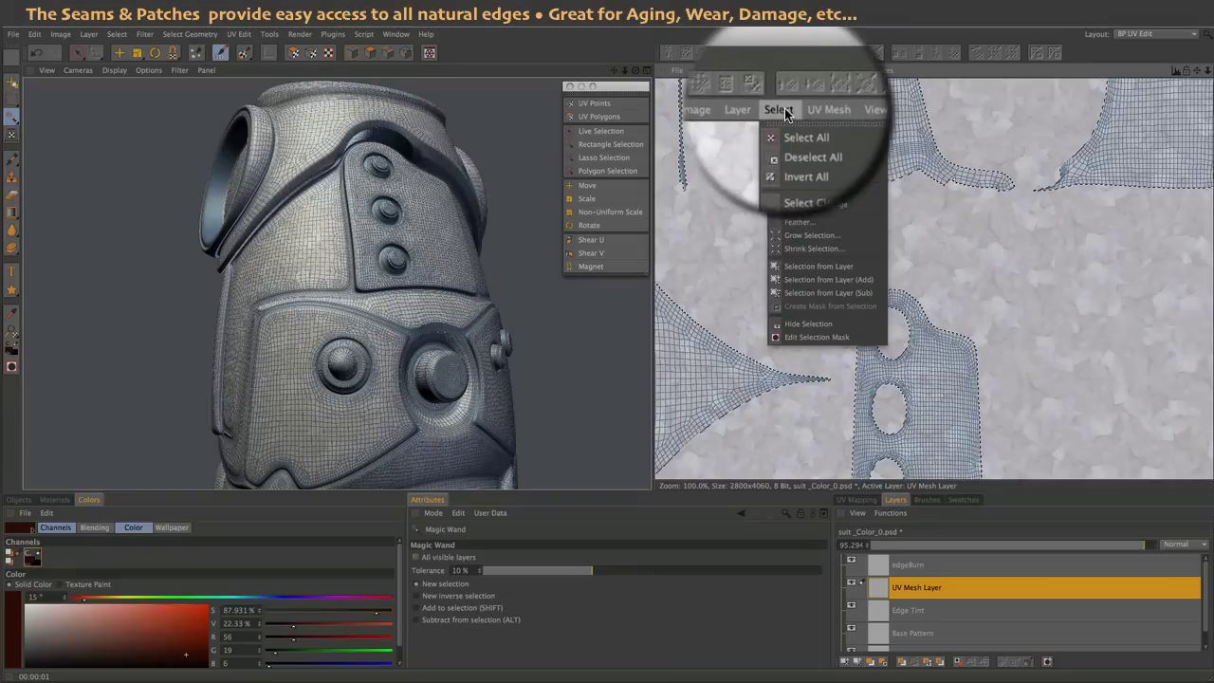
pyautogui.click(801, 236)
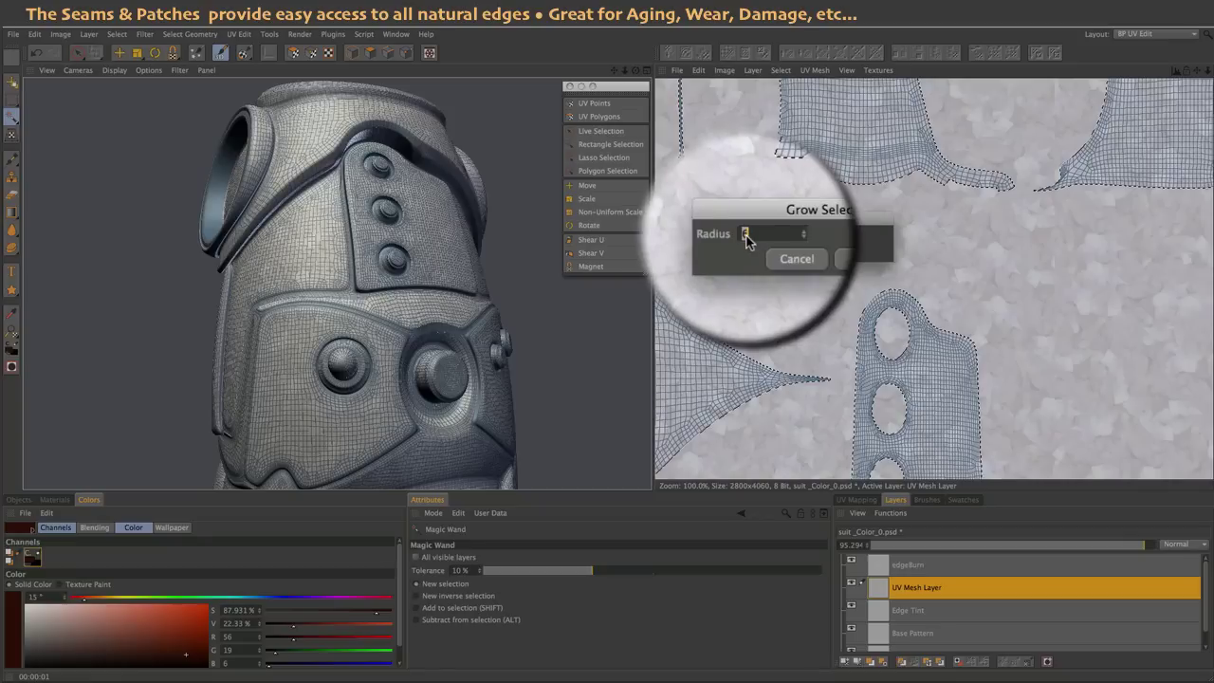
pyautogui.write('5')
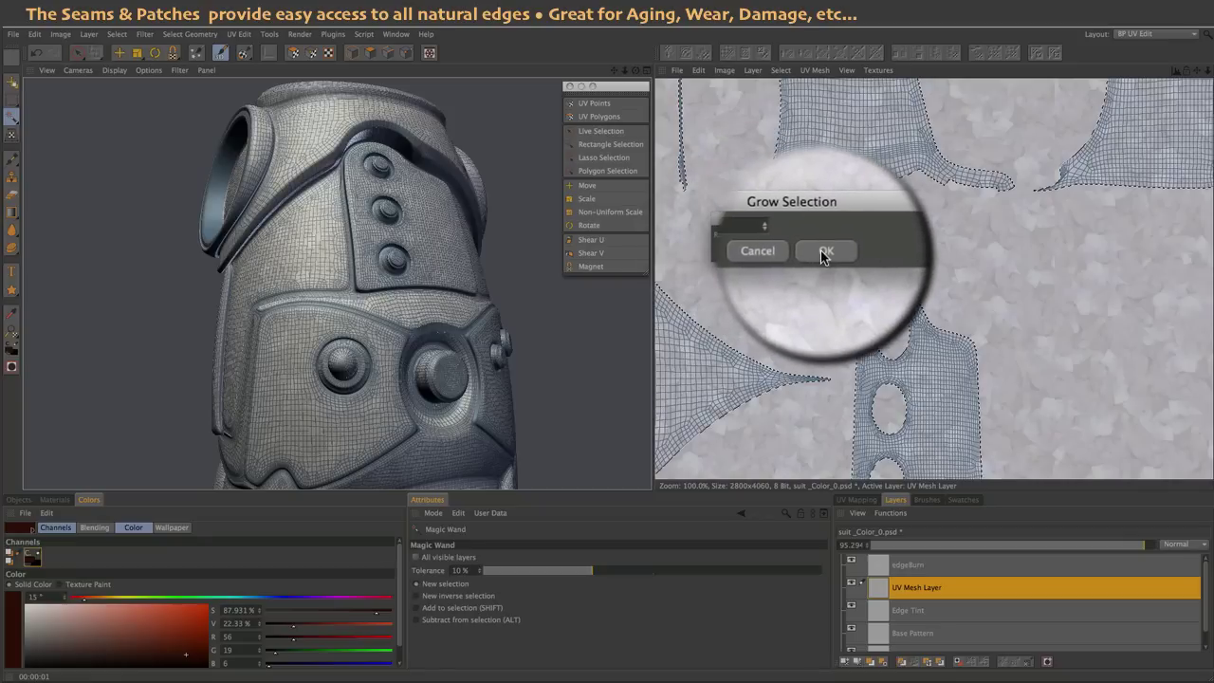
pyautogui.click(824, 252)
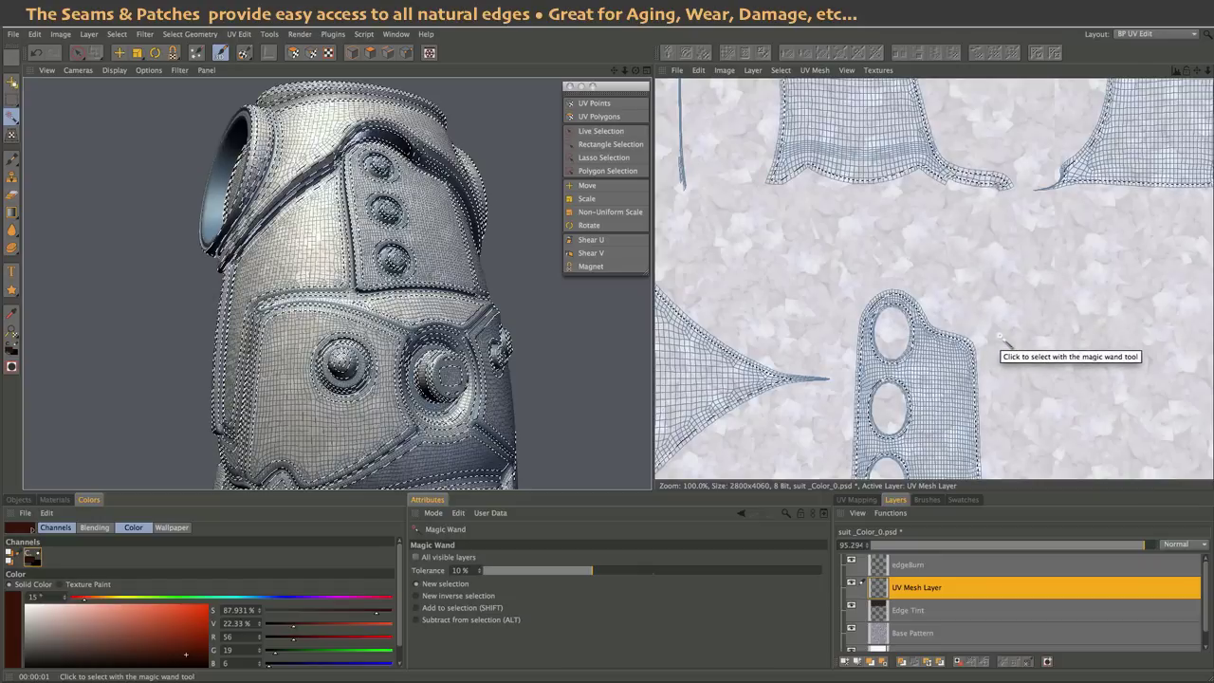
pyautogui.scroll(-3, 1000, 338)
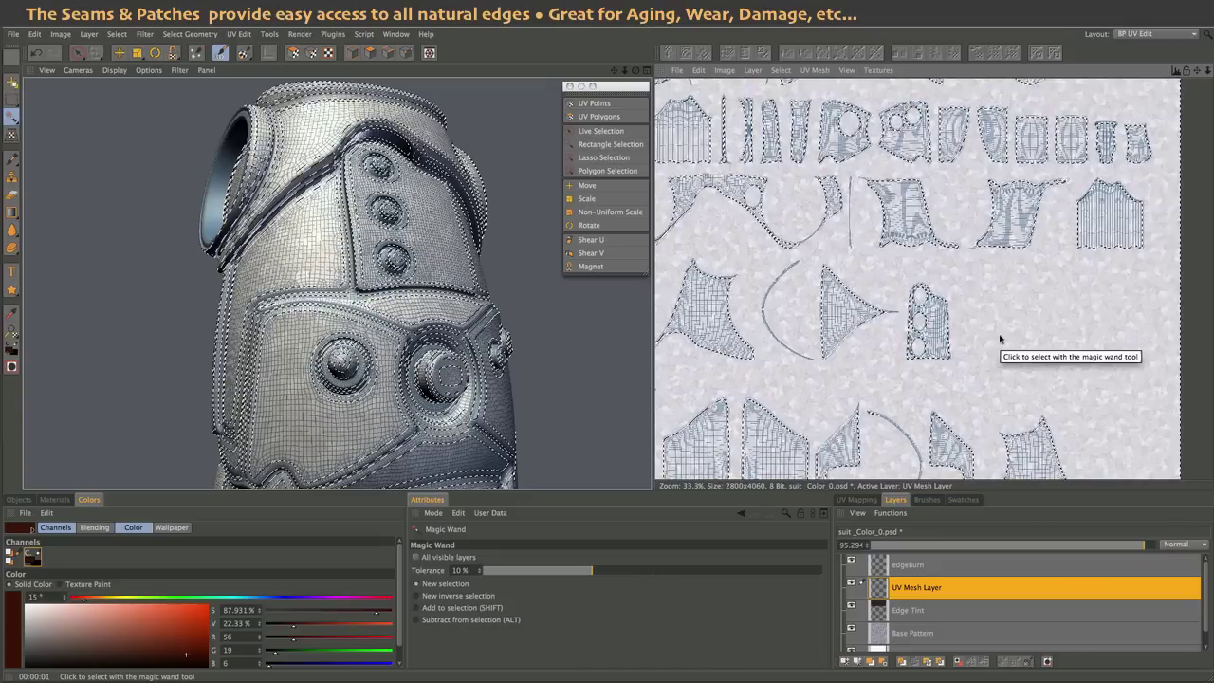
pyautogui.scroll(-3, 991, 318)
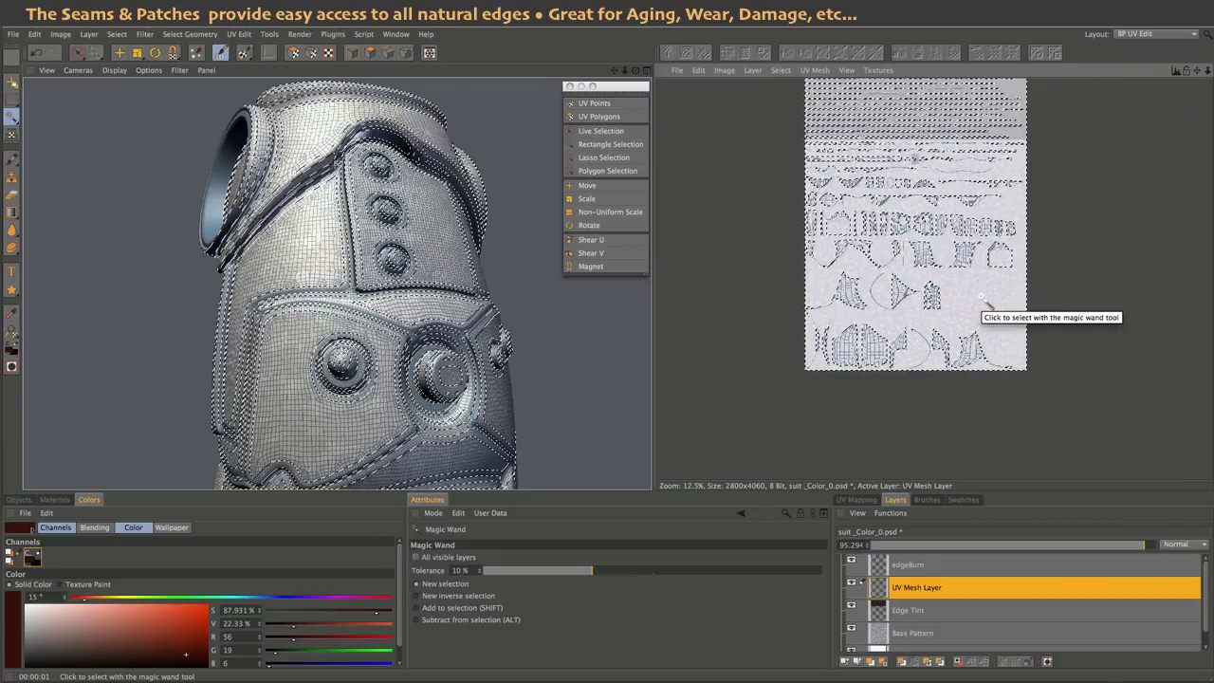
pyautogui.moveTo(982, 296); pyautogui.dragTo(981, 333, button='middle')
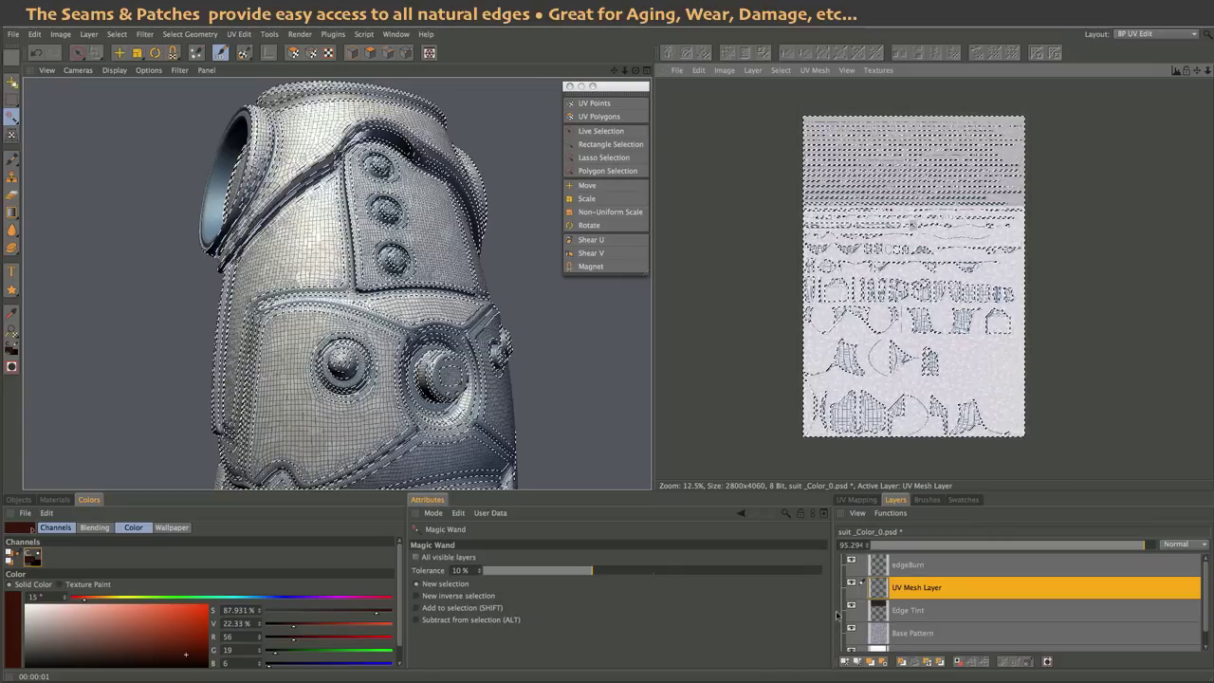
# - Hide the UV mesh wireframe layer and the selection outlines
pyautogui.click(850, 585)
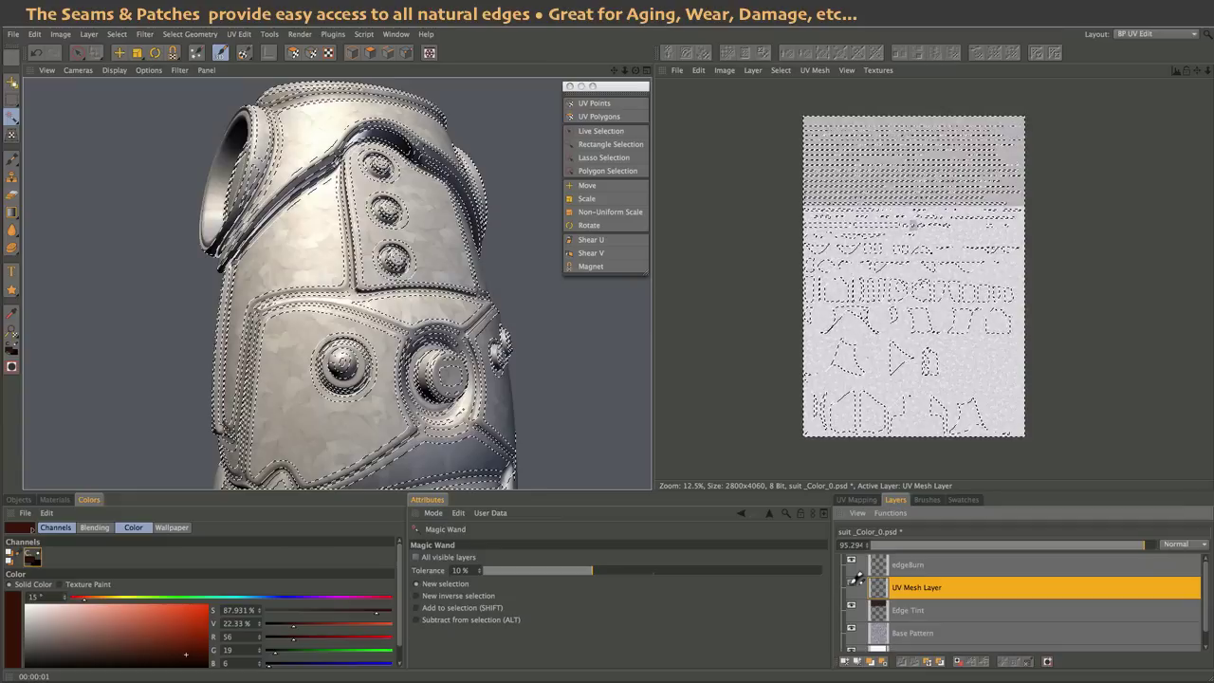
pyautogui.click(779, 70)
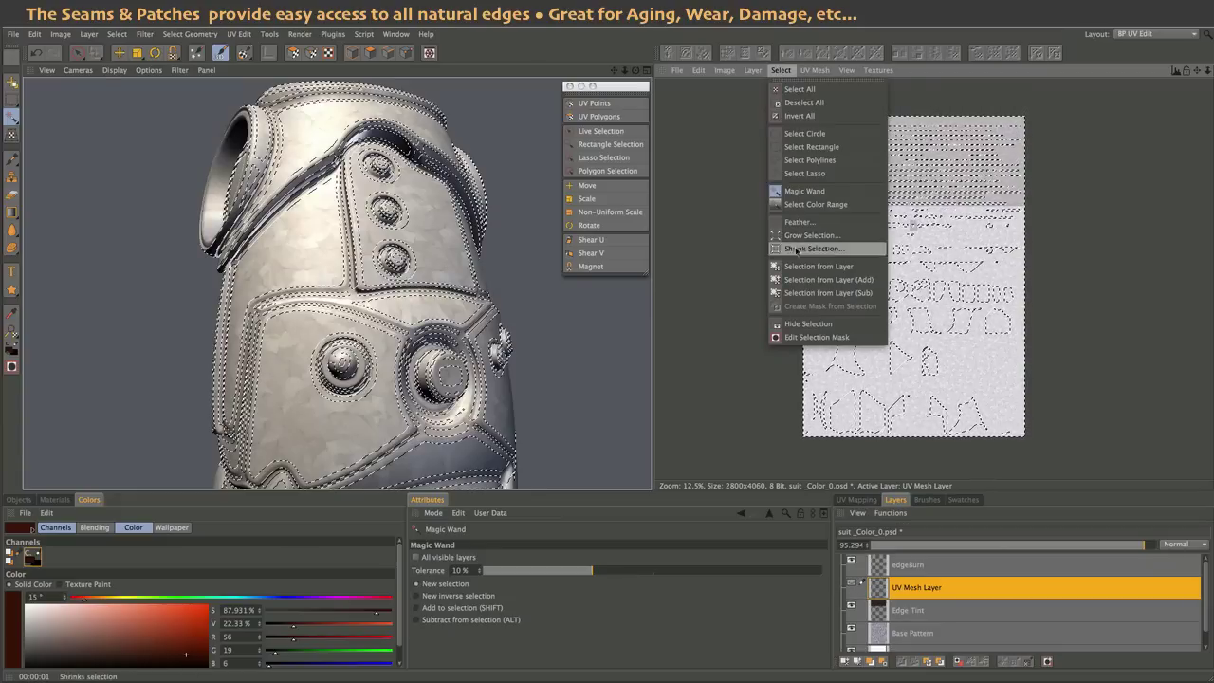
pyautogui.click(804, 323)
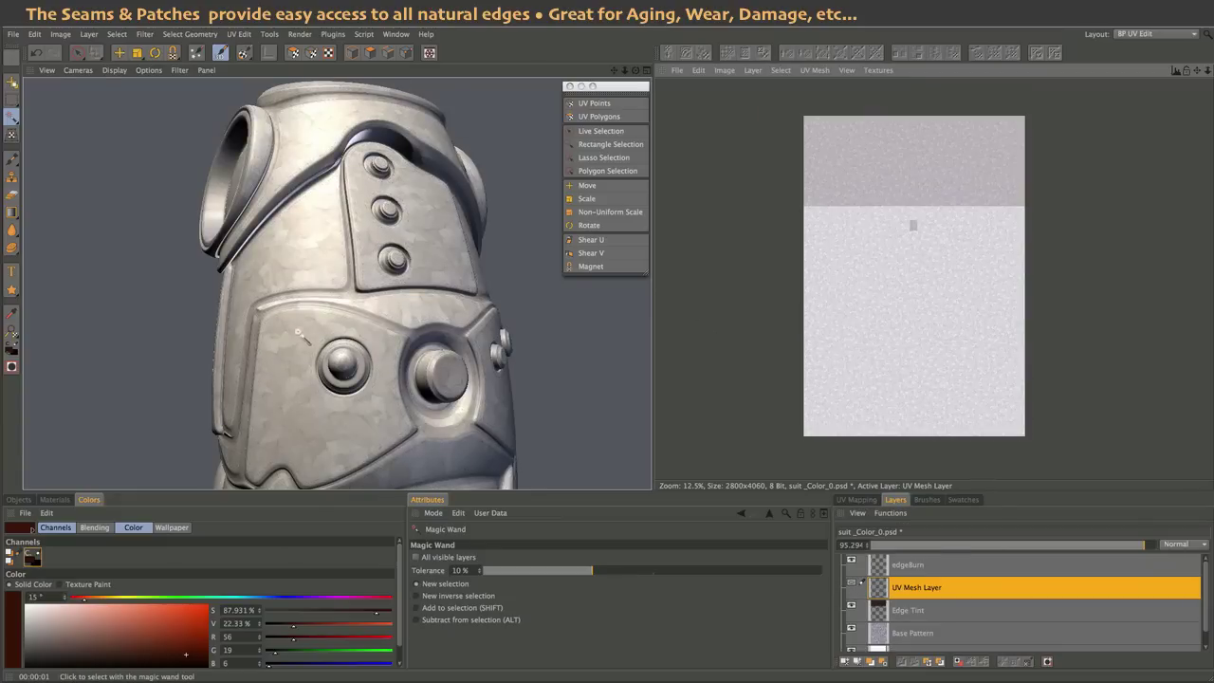
# - Fill the edgeBurn layer with dark brown along the seam selection
pyautogui.click(943, 564)
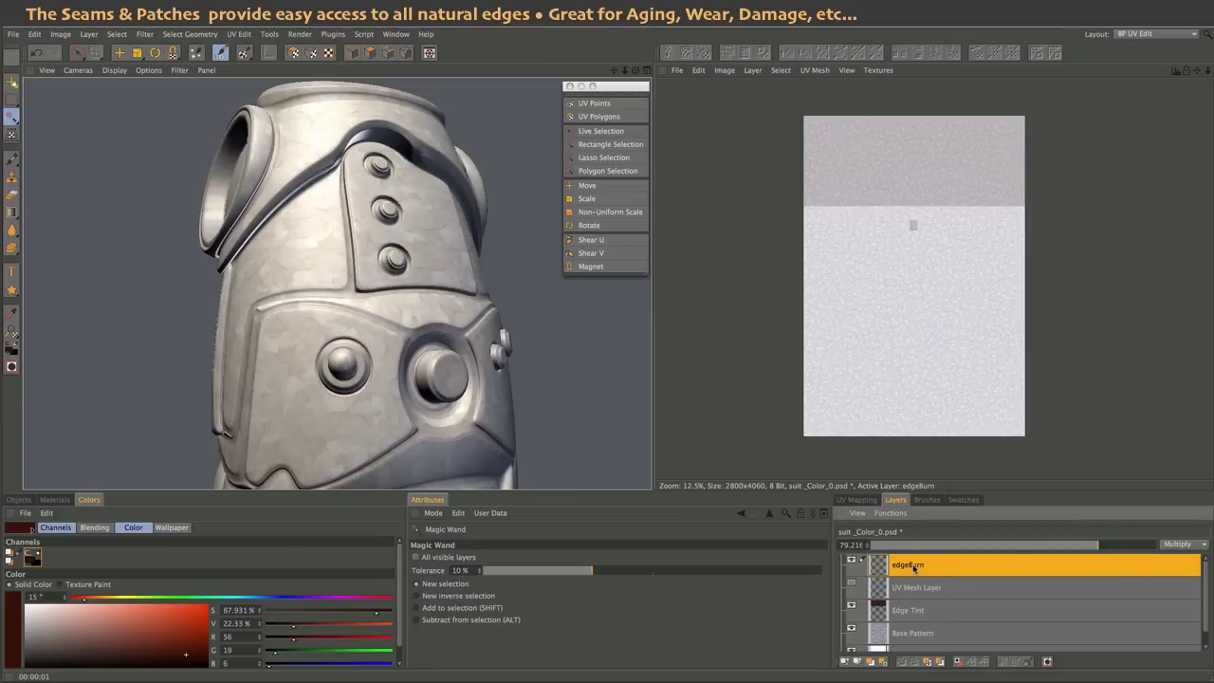
pyautogui.click(697, 70)
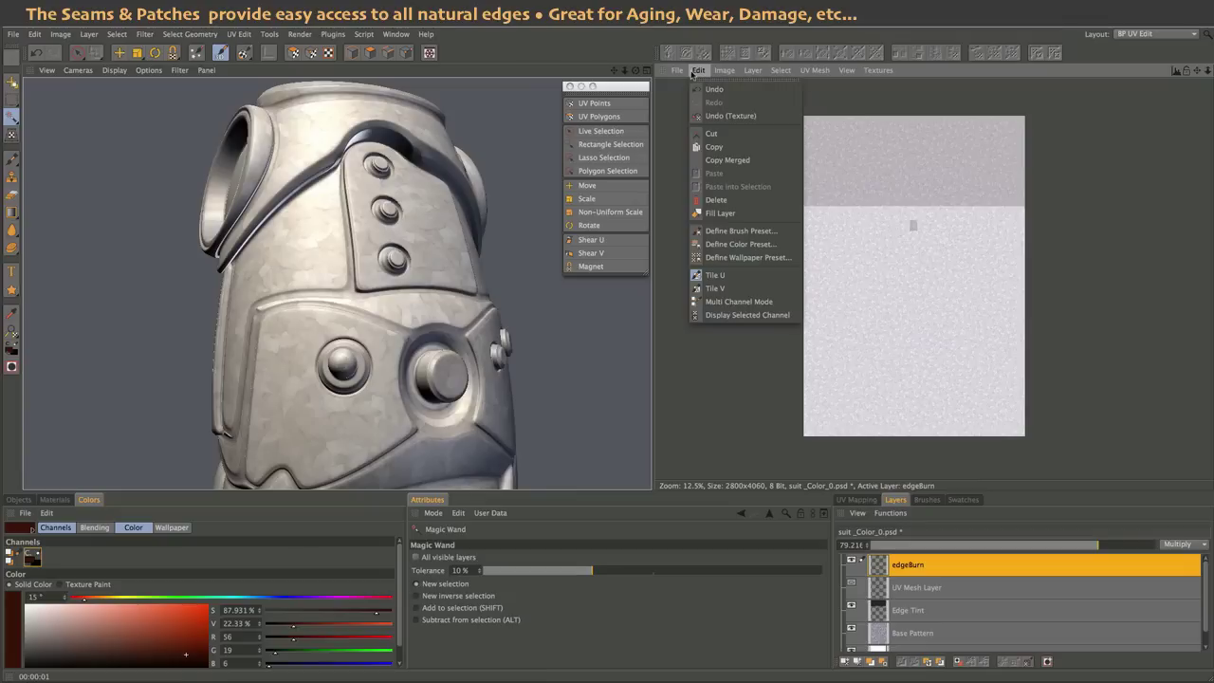
pyautogui.click(719, 214)
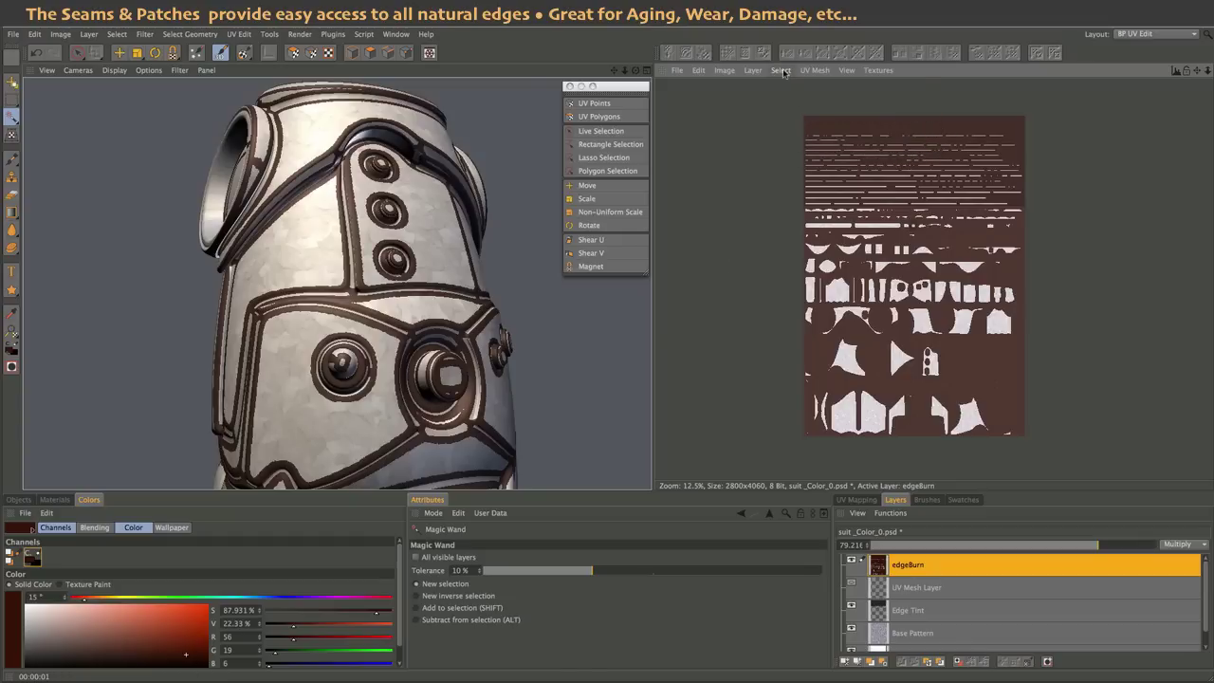
pyautogui.click(779, 71)
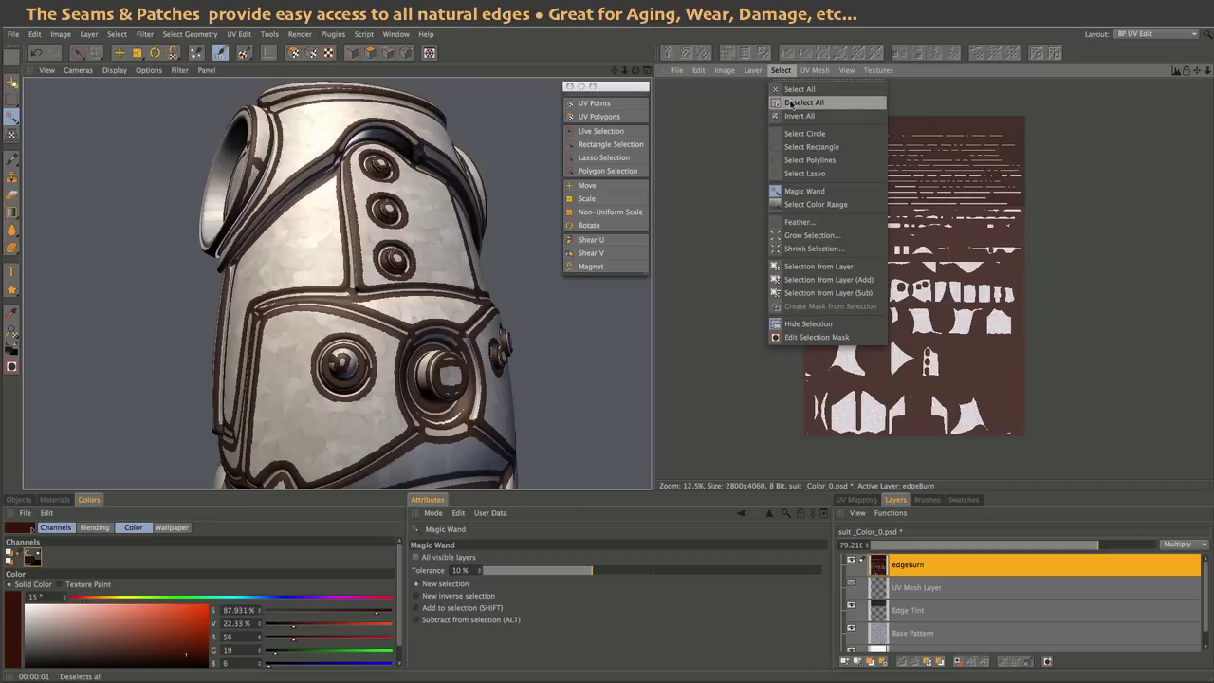
# - Deselect all and apply a Gaussian Blur of radius about 41.6 to edgeBurn
pyautogui.click(792, 102)
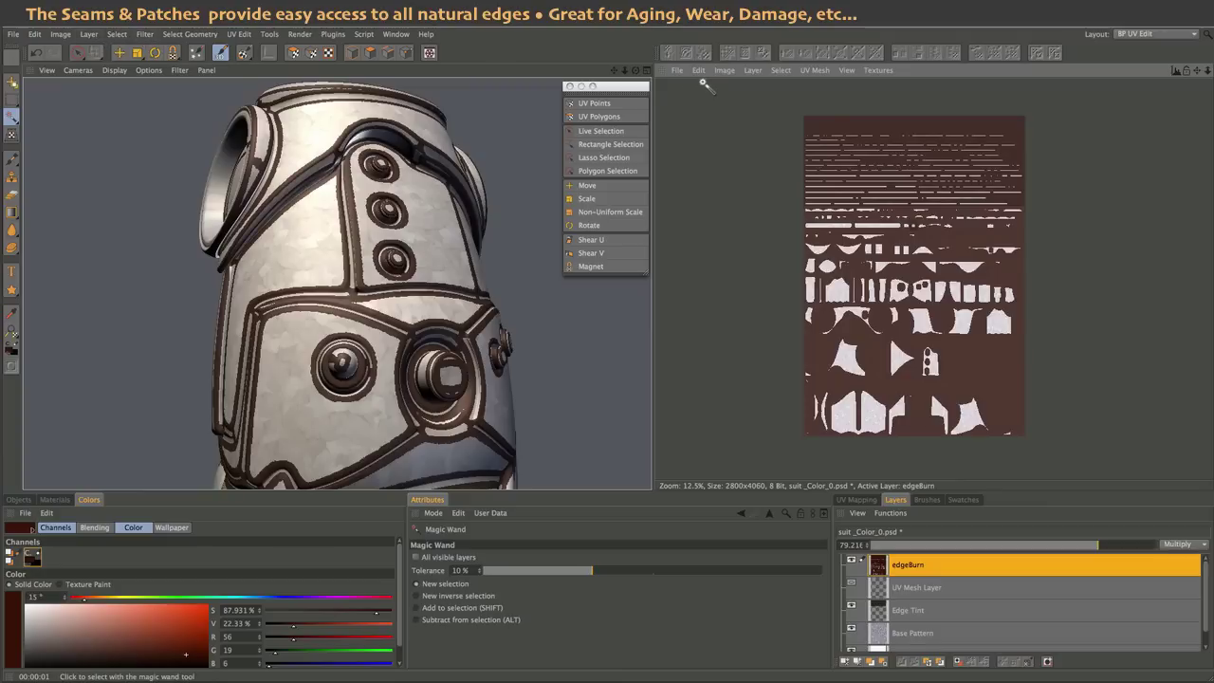
pyautogui.click(149, 36)
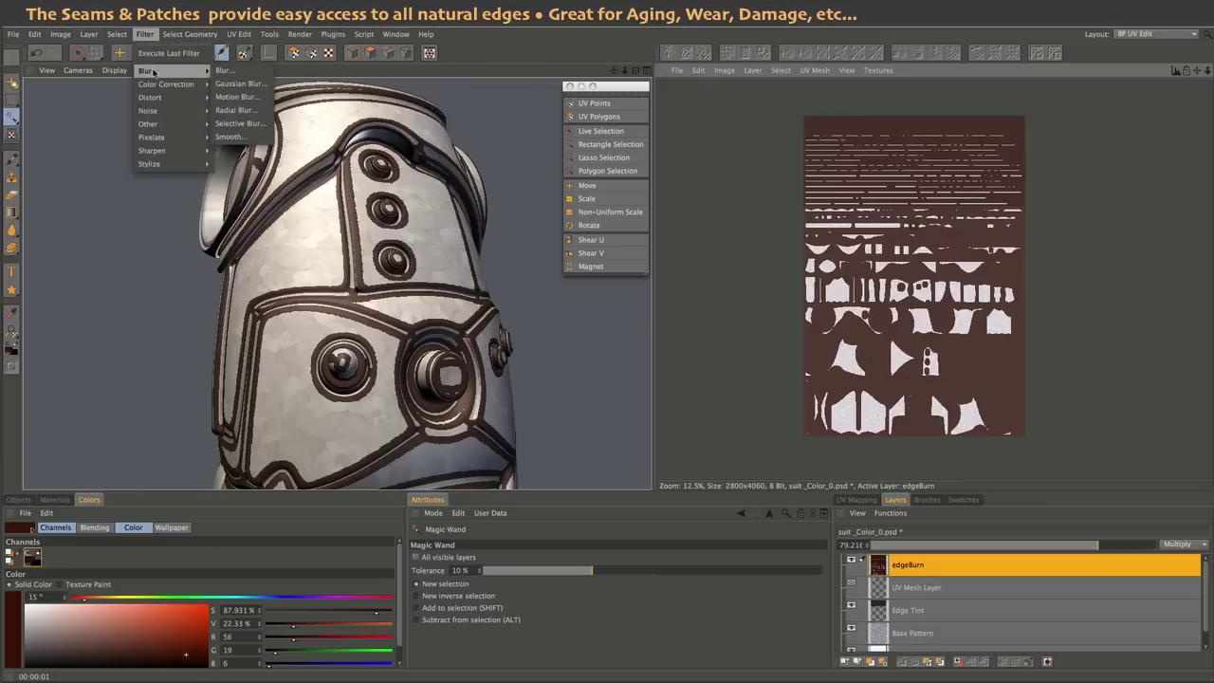
pyautogui.click(241, 84)
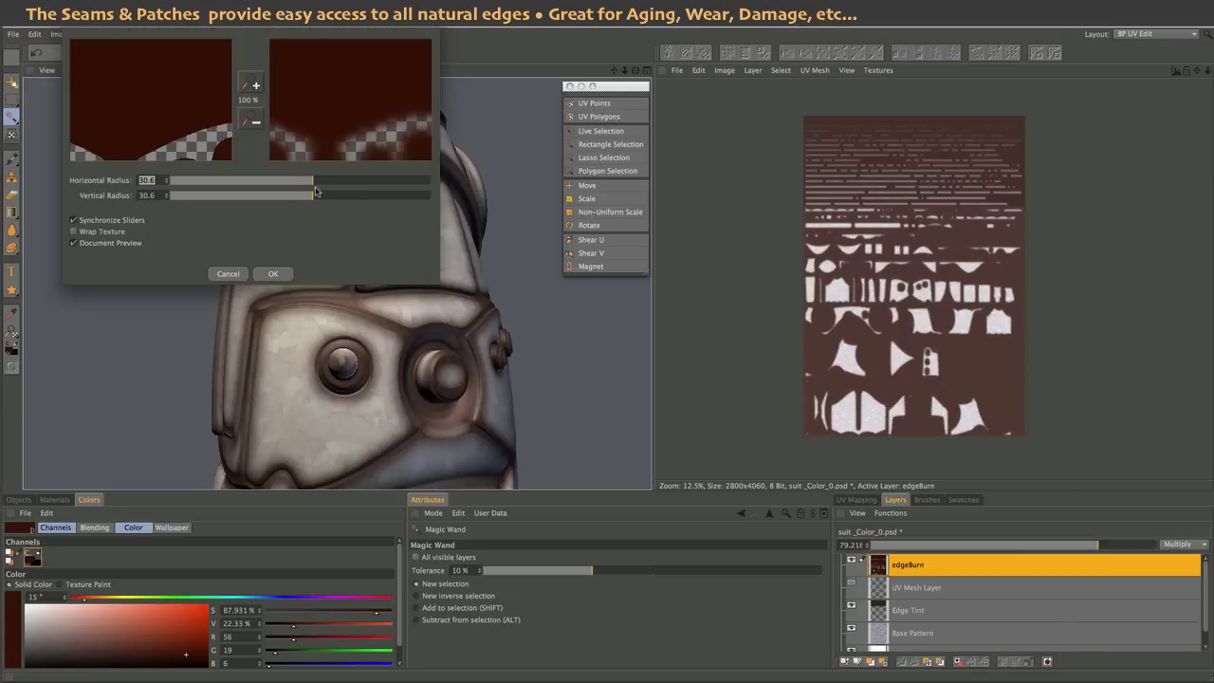
pyautogui.moveTo(313, 181); pyautogui.dragTo(321, 187)
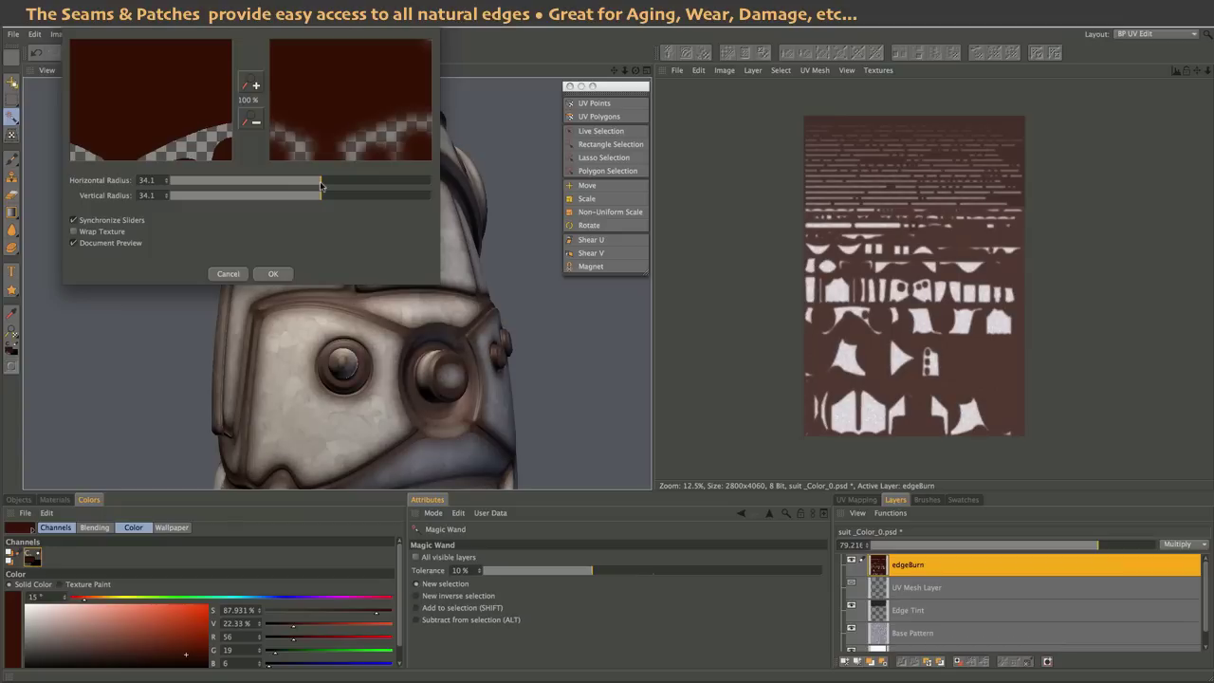
pyautogui.moveTo(321, 186); pyautogui.dragTo(387, 186)
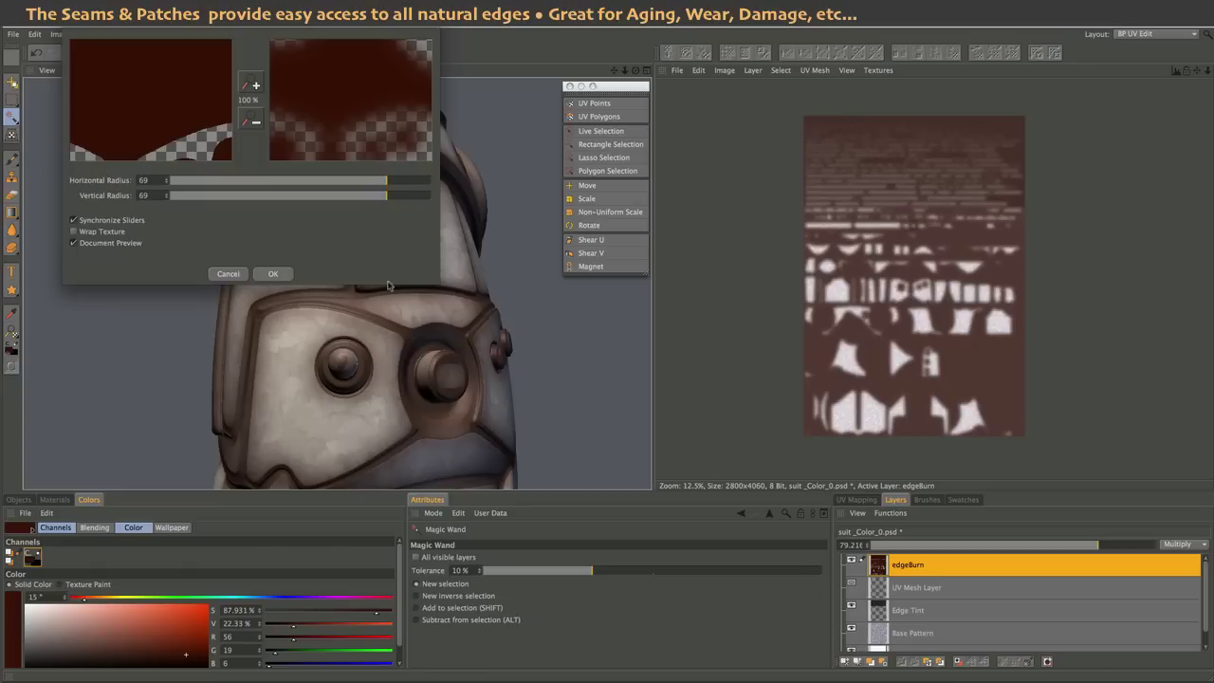
pyautogui.moveTo(386, 195); pyautogui.dragTo(261, 197)
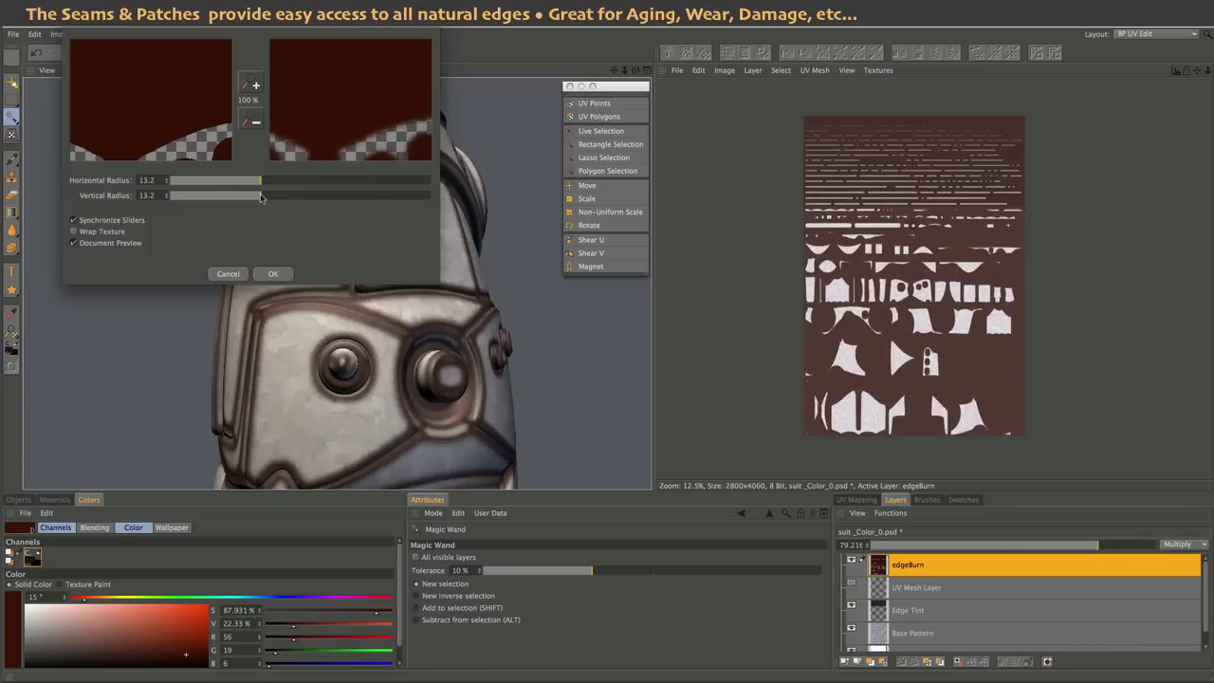
pyautogui.moveTo(261, 197); pyautogui.dragTo(333, 200)
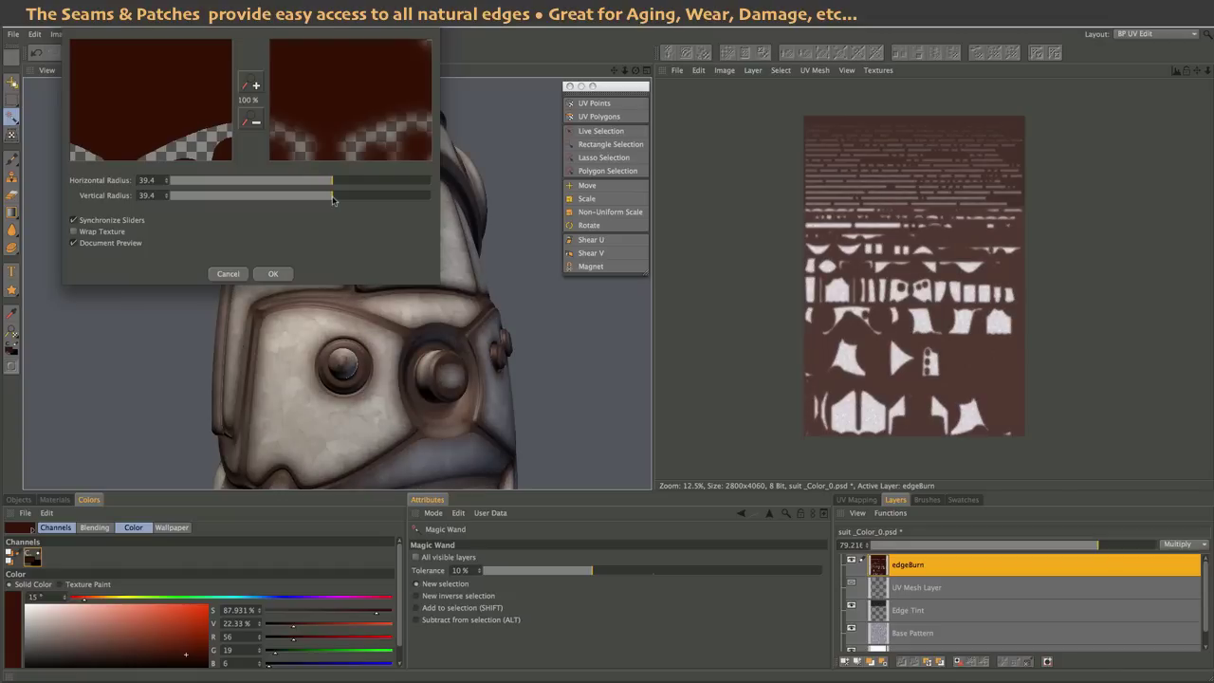
pyautogui.moveTo(333, 200); pyautogui.dragTo(335, 199)
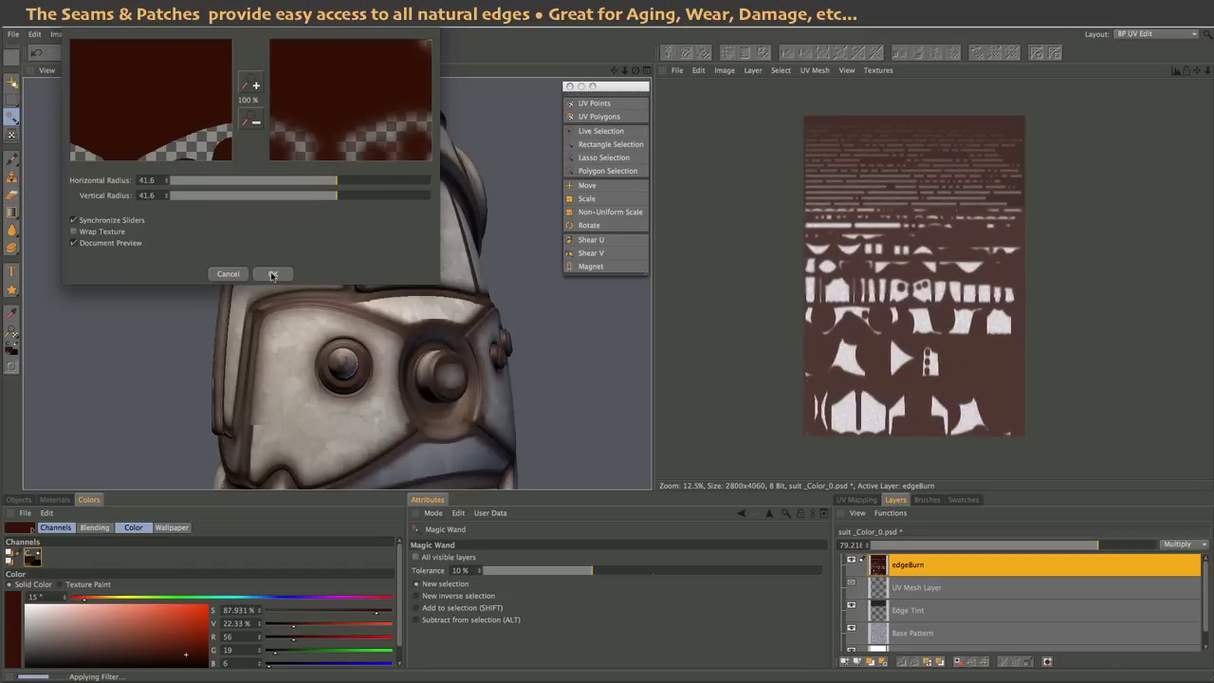
pyautogui.click(272, 274)
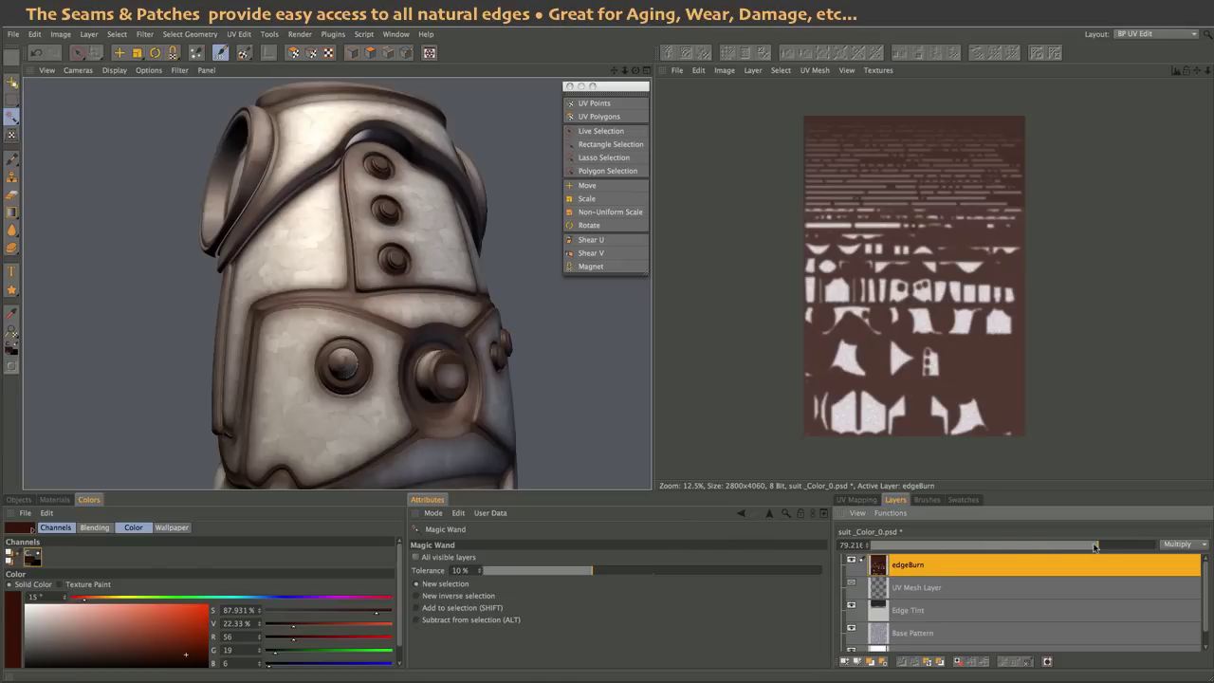
# - Set edgeBurn to 88% opacity and turn the Edge Tint layer's opacity down after comparing it
pyautogui.moveTo(1093, 548); pyautogui.dragTo(1169, 548)
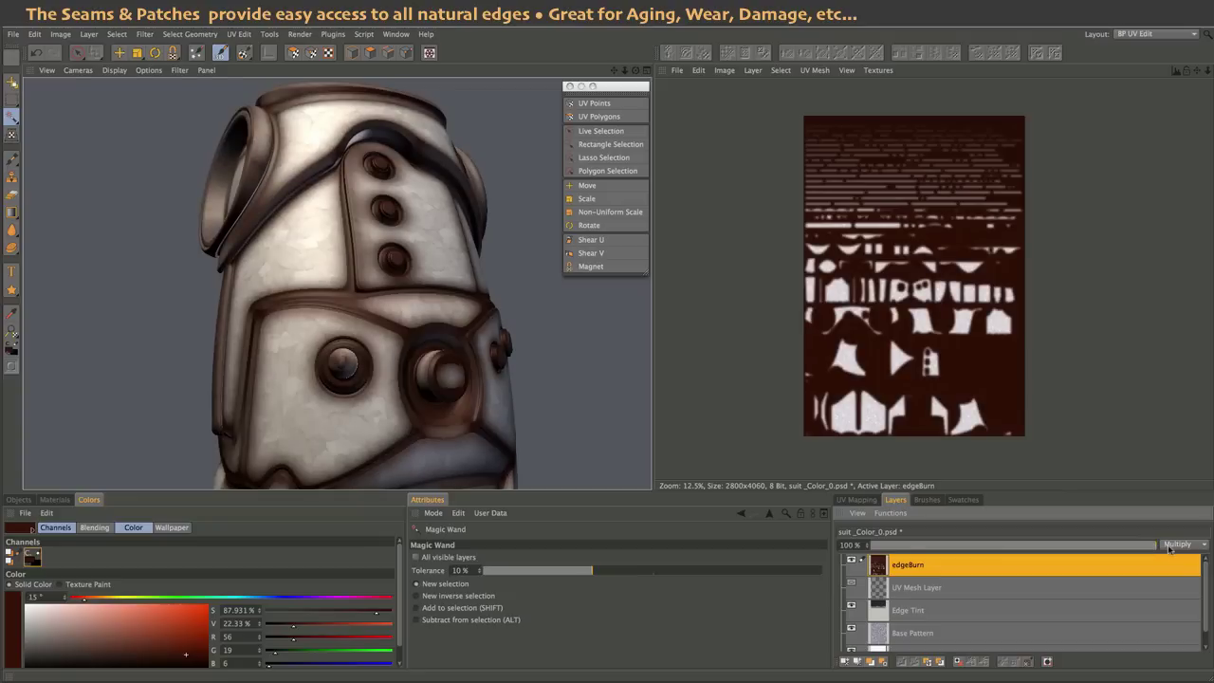
pyautogui.moveTo(1159, 548); pyautogui.dragTo(1124, 550)
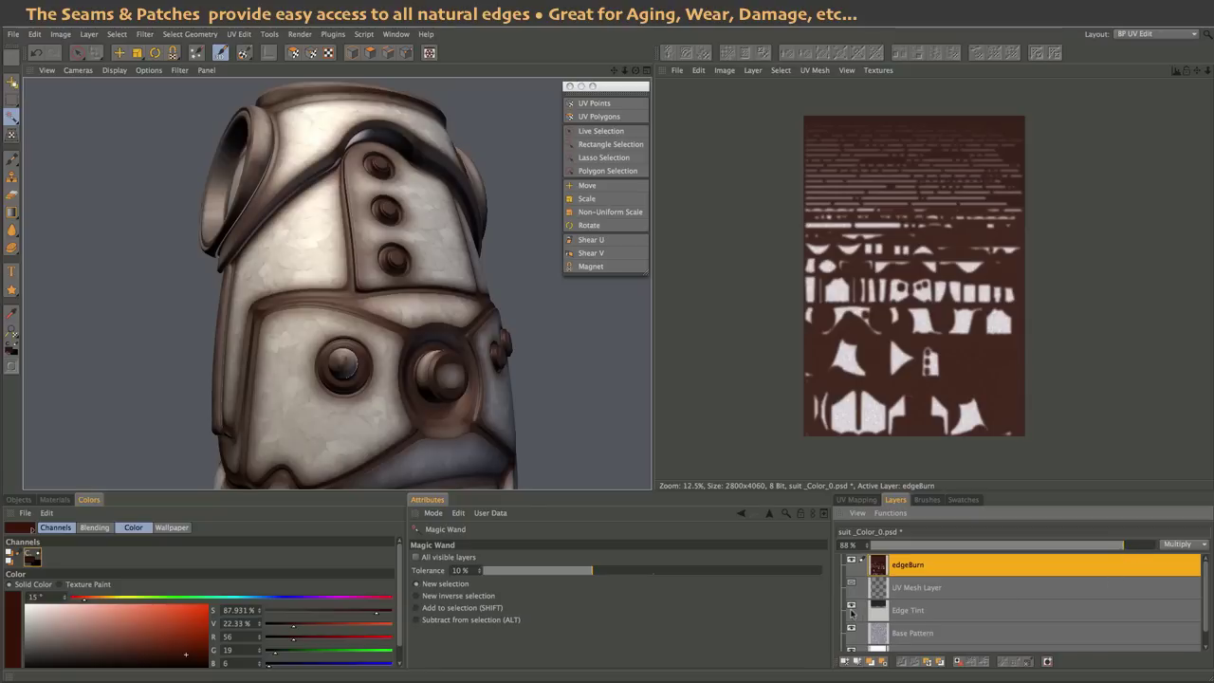
pyautogui.click(931, 615)
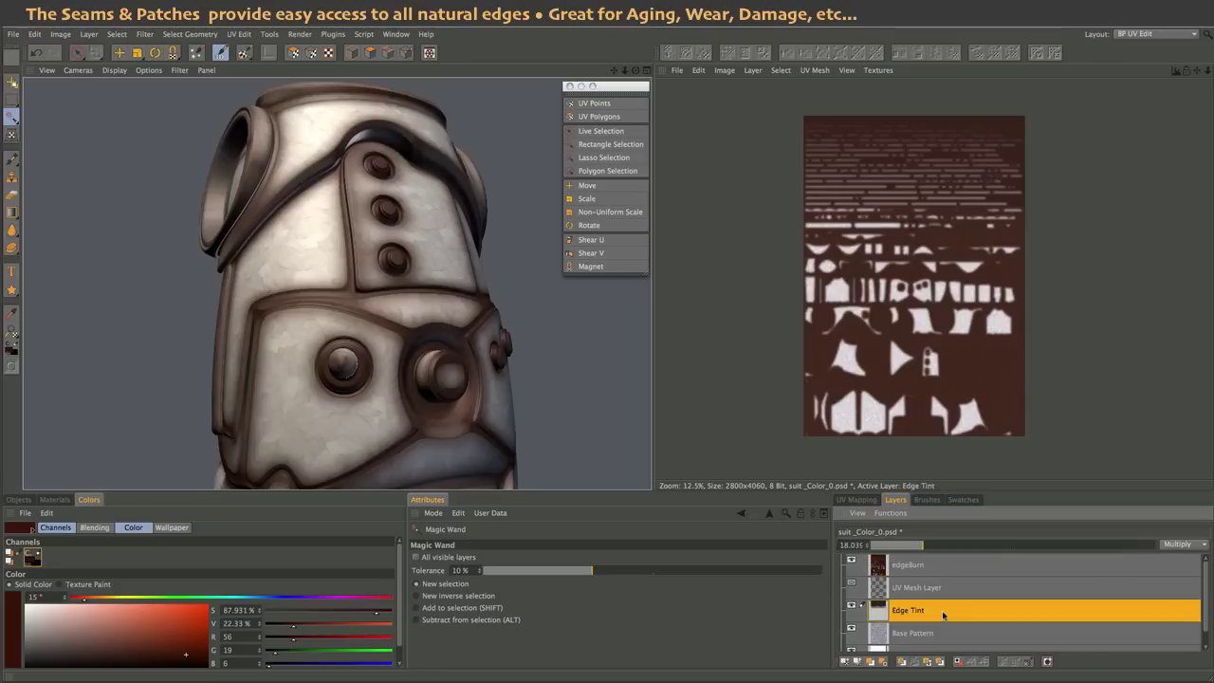
pyautogui.click(851, 605)
pyautogui.click(851, 605)
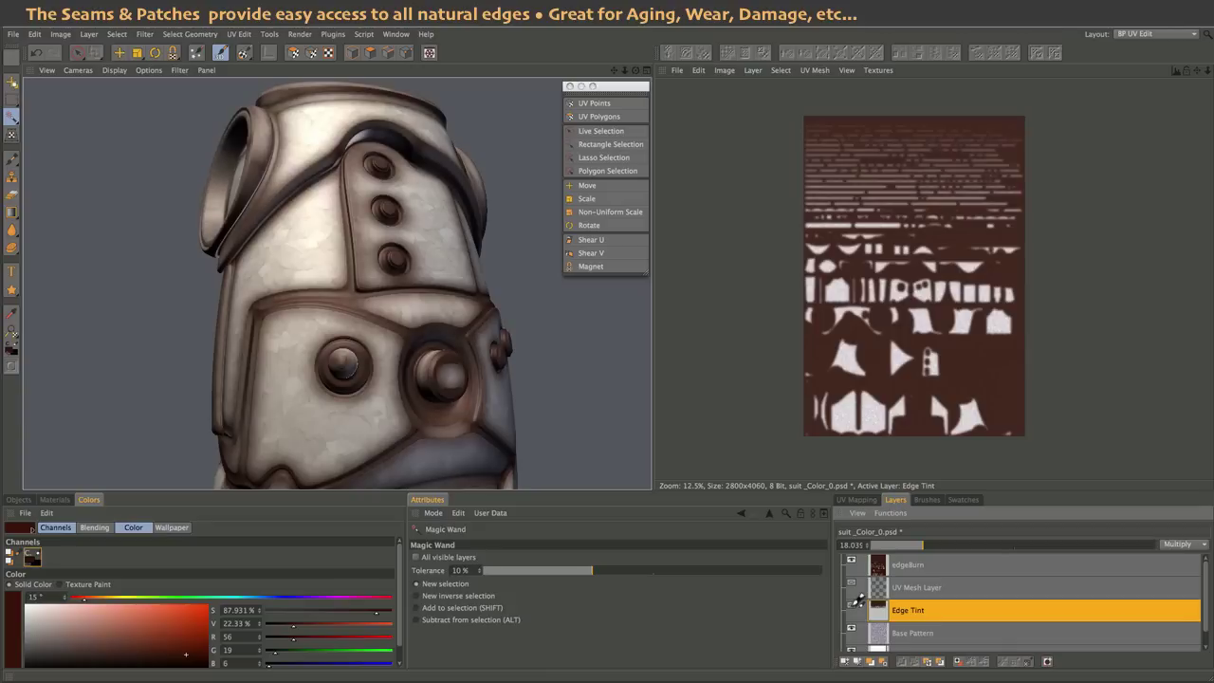
pyautogui.click(851, 605)
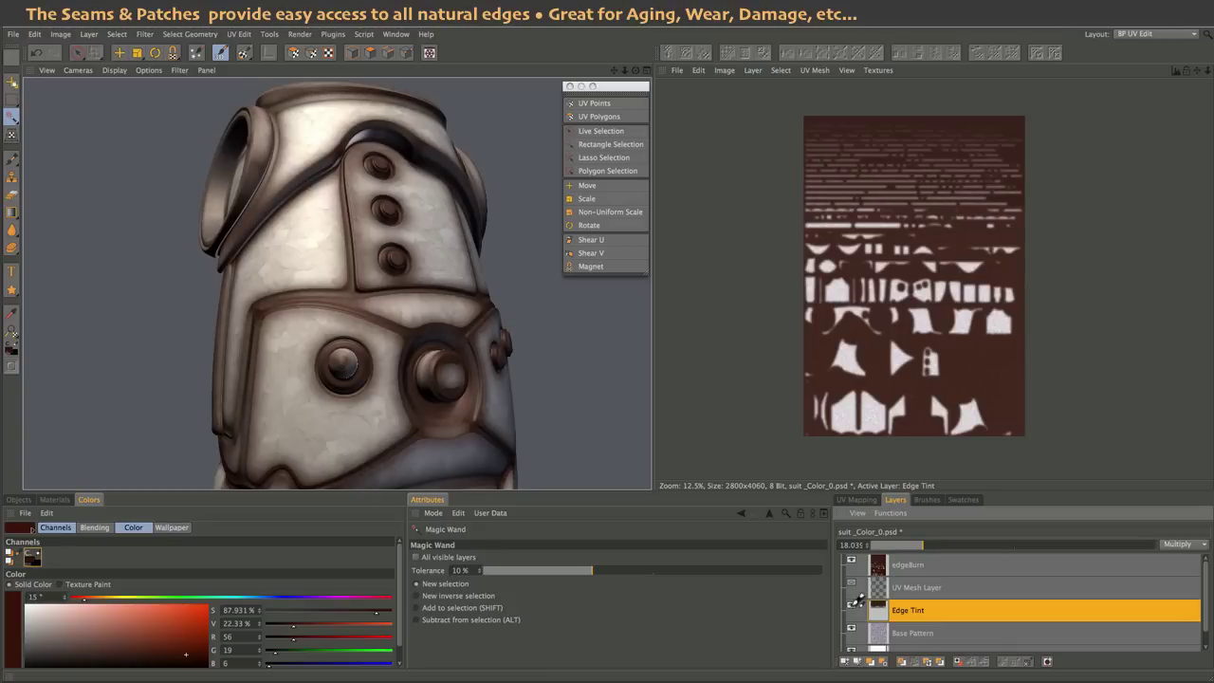
pyautogui.moveTo(921, 548); pyautogui.dragTo(894, 550)
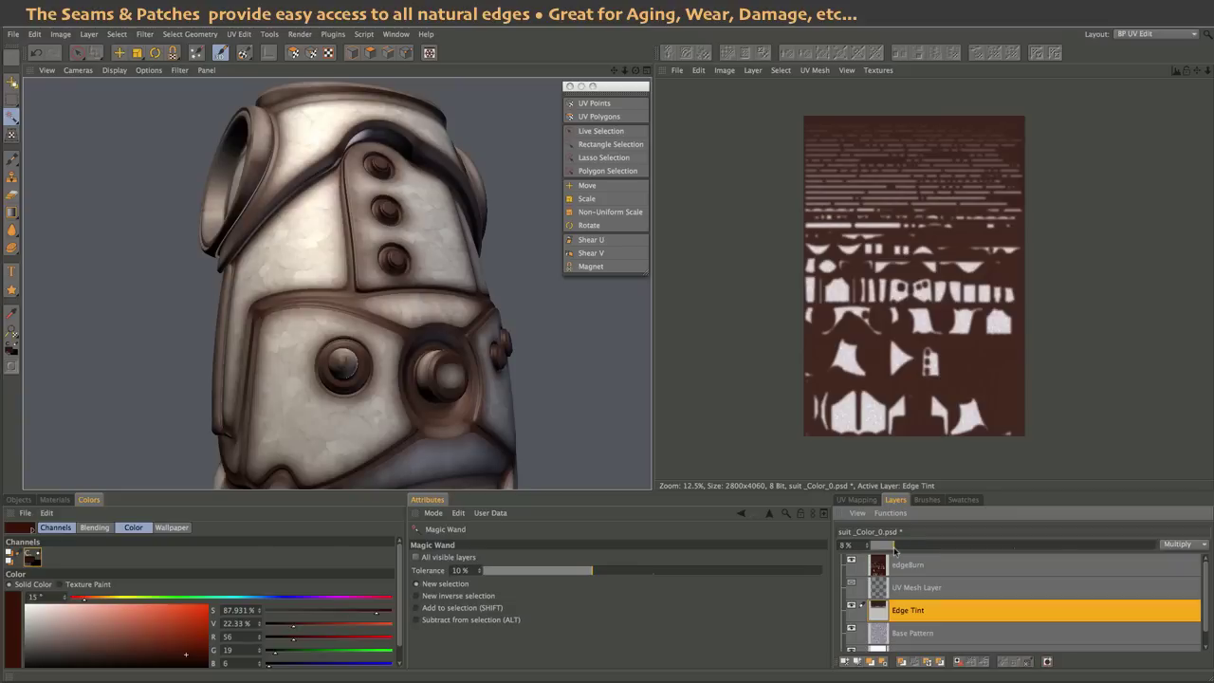
pyautogui.click(934, 566)
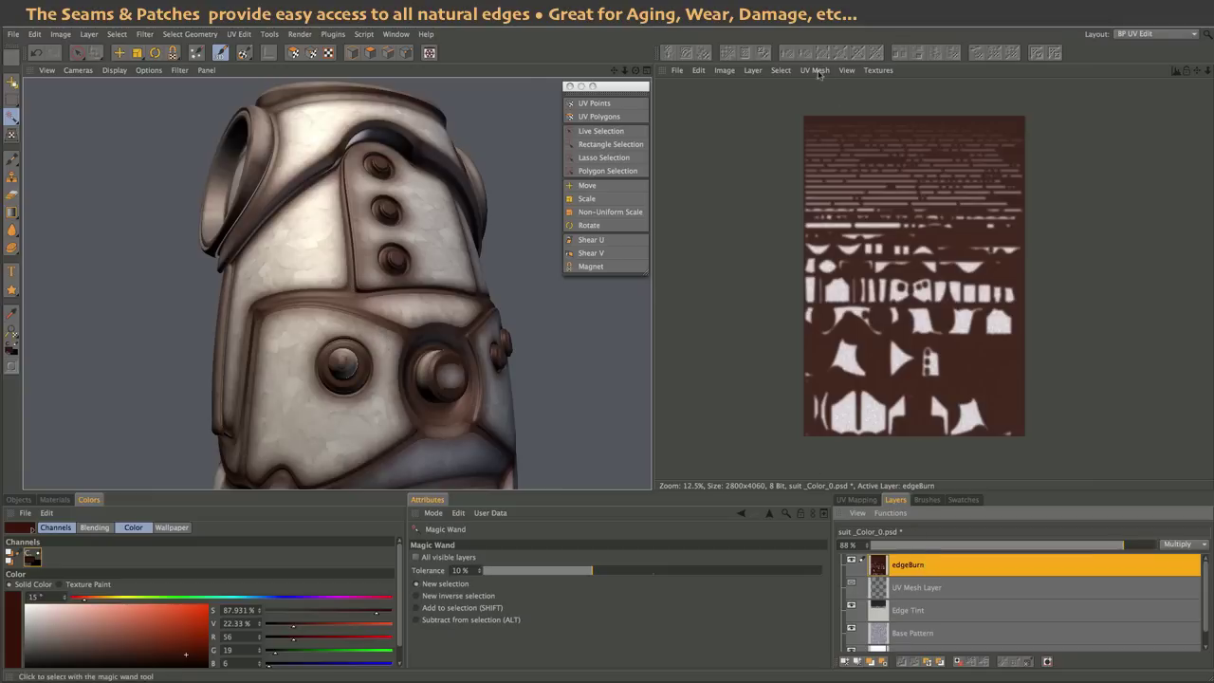
# - Select edgeBurn's painted area and fill it with dark brown again to deepen the burn
pyautogui.click(780, 70)
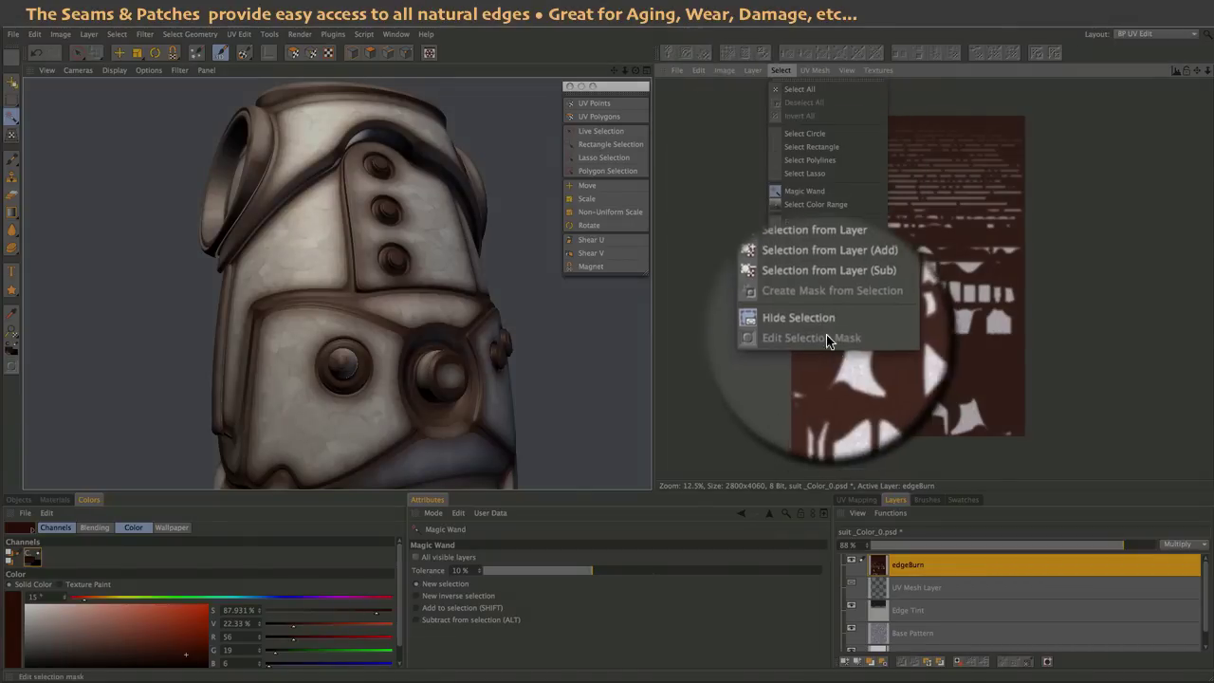
pyautogui.click(811, 324)
pyautogui.click(781, 70)
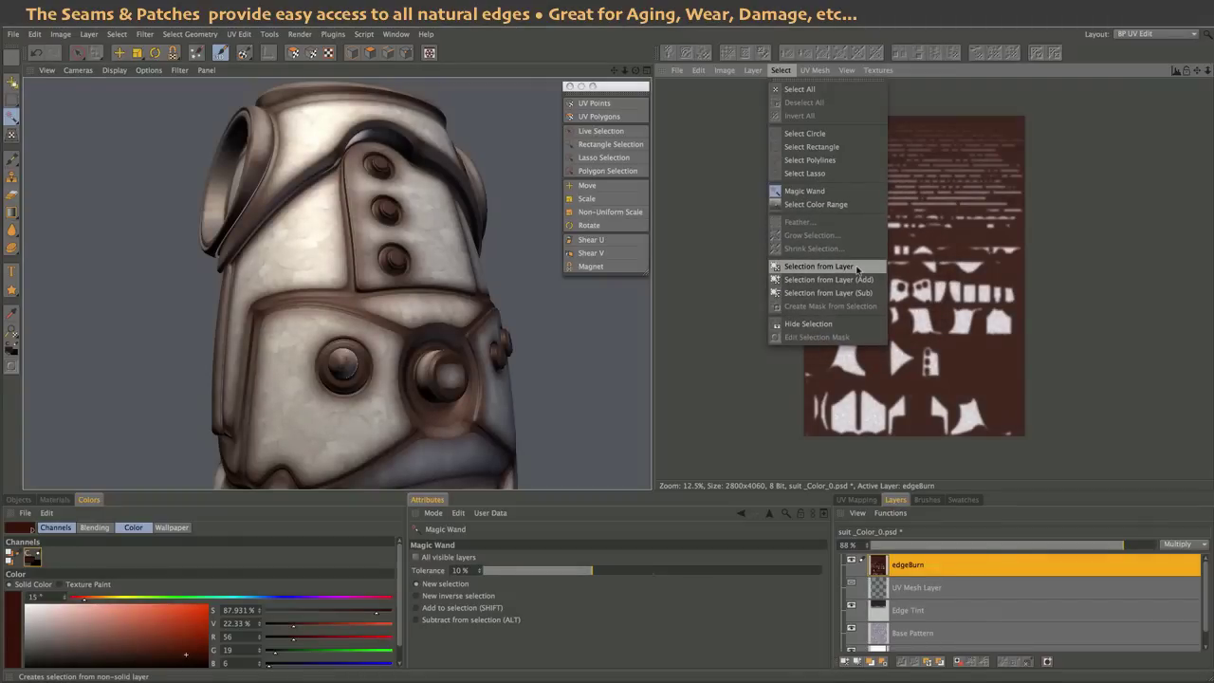
pyautogui.click(857, 268)
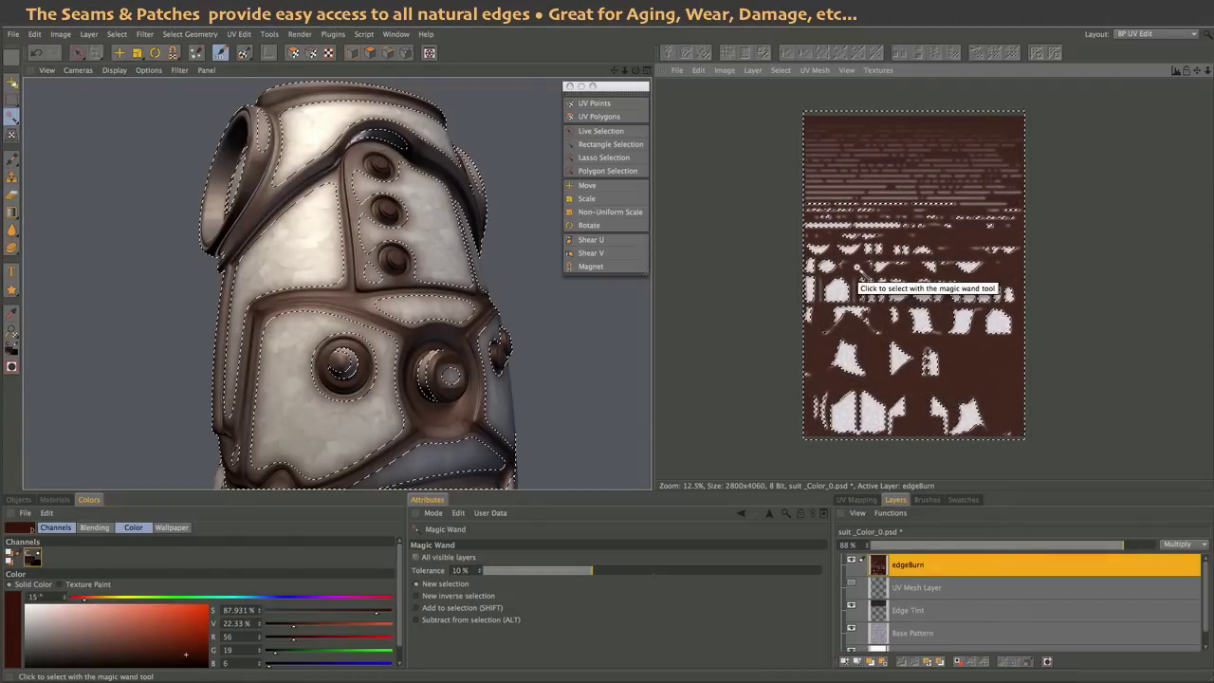
pyautogui.click(780, 70)
pyautogui.click(806, 323)
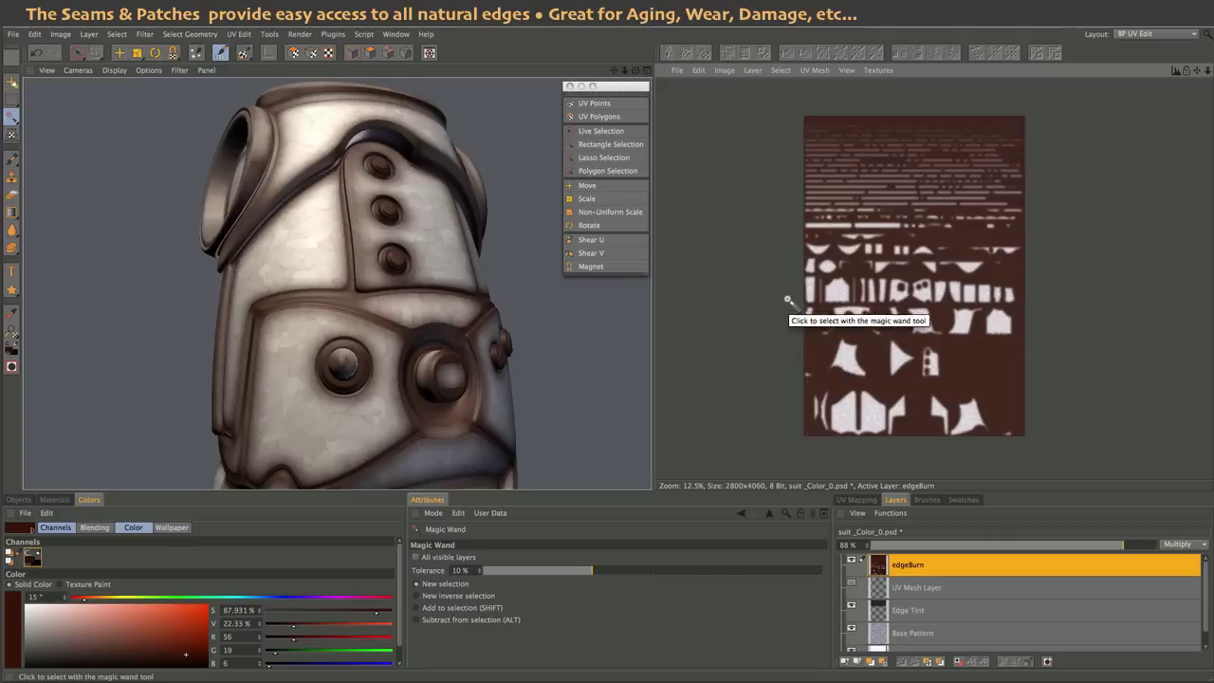
pyautogui.click(698, 71)
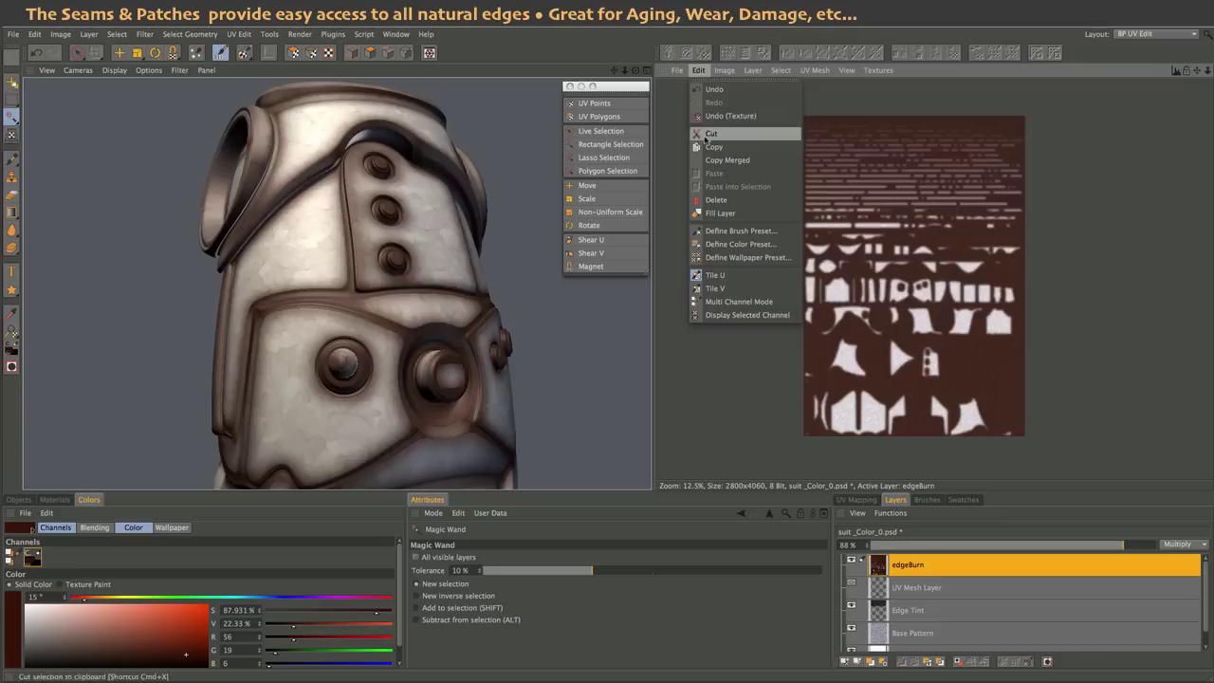
pyautogui.click(716, 216)
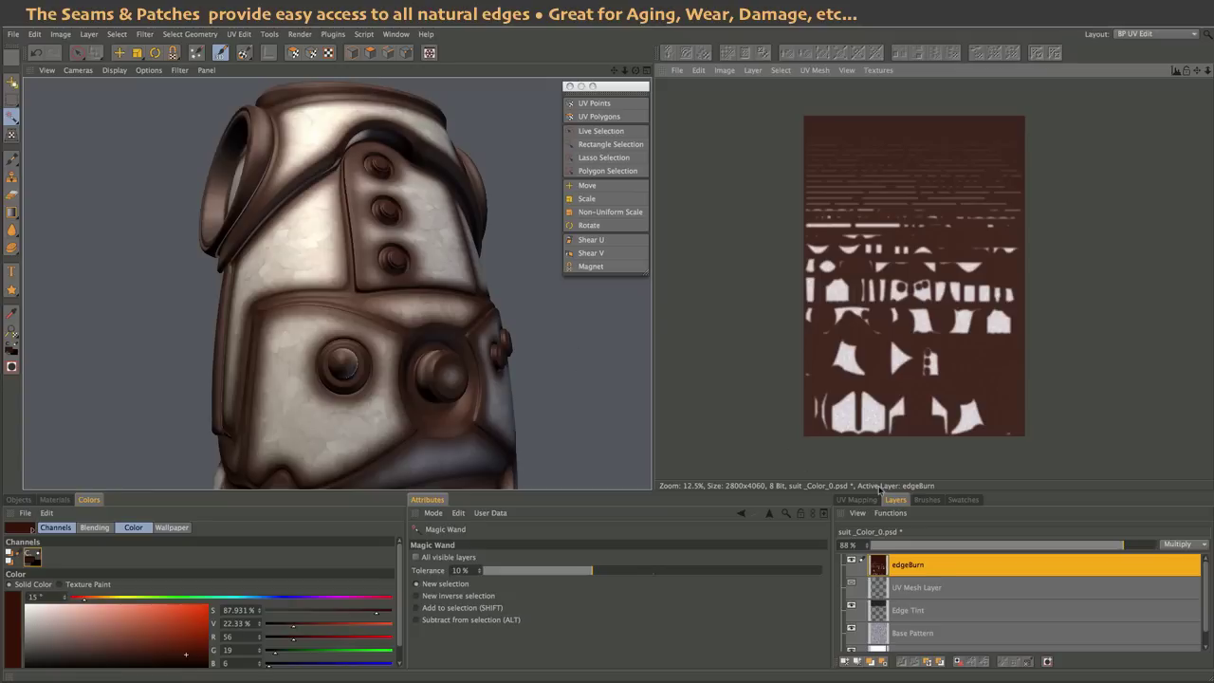
# - Lower the edgeBurn layer's opacity to about 61%
pyautogui.moveTo(1122, 547); pyautogui.dragTo(1060, 548)
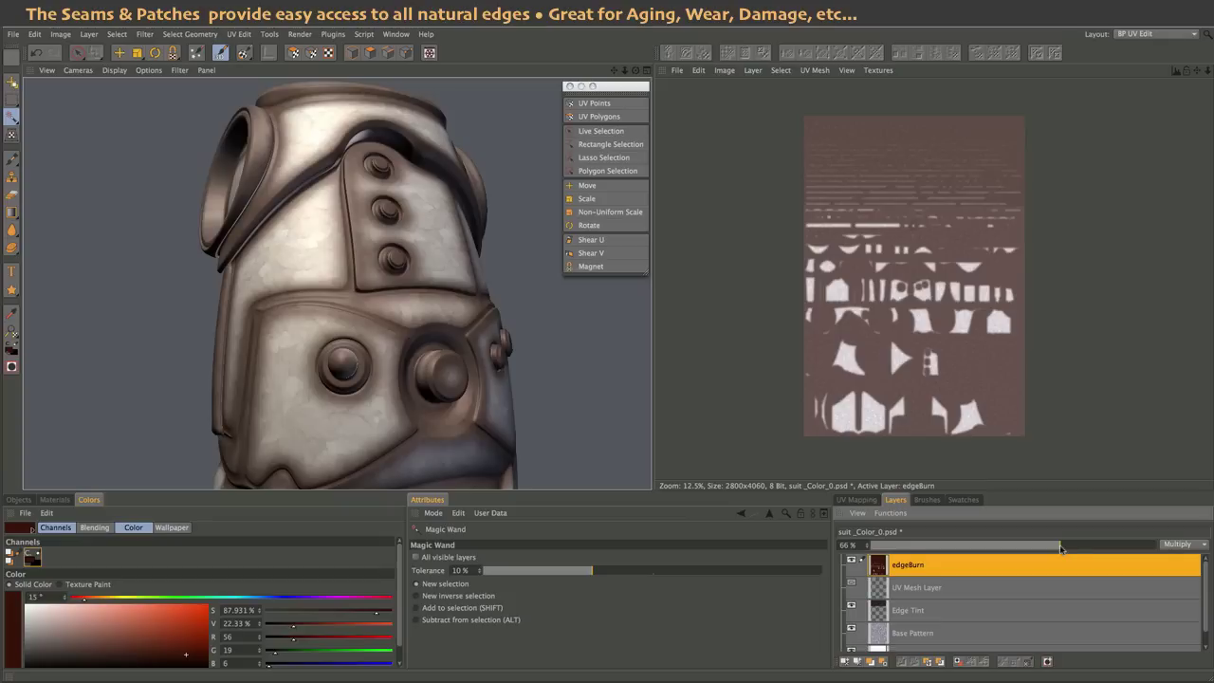
pyautogui.moveTo(1061, 549); pyautogui.dragTo(1010, 548)
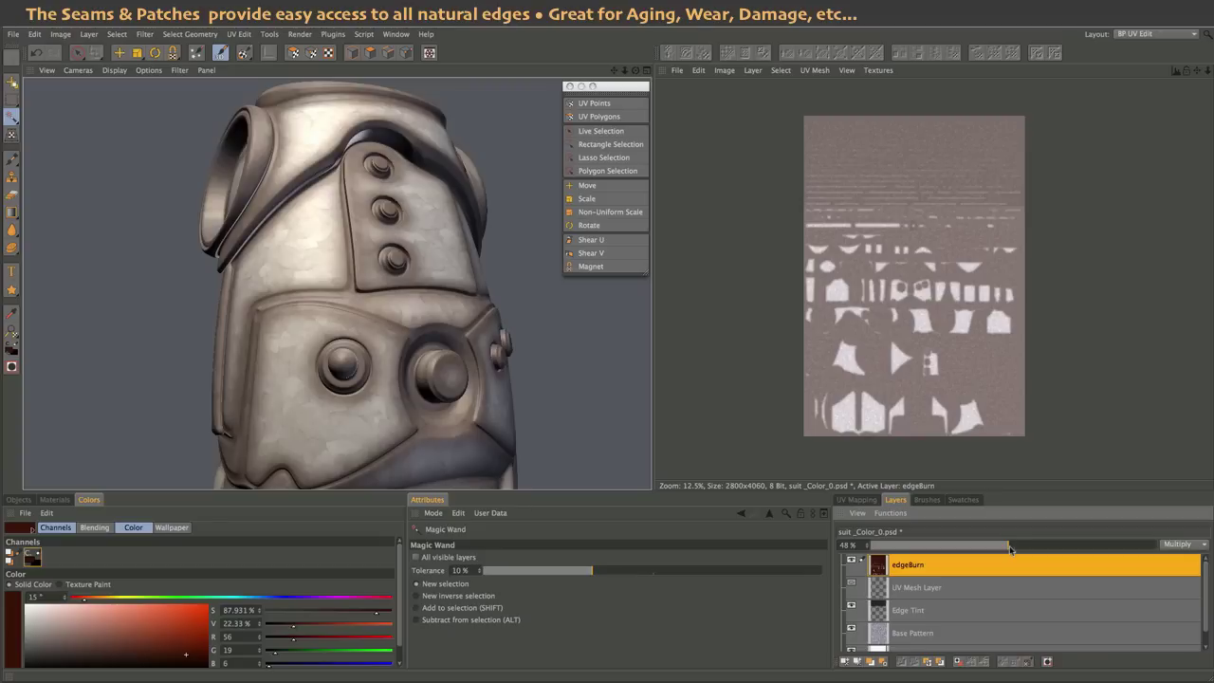
pyautogui.moveTo(1010, 548); pyautogui.dragTo(1055, 552)
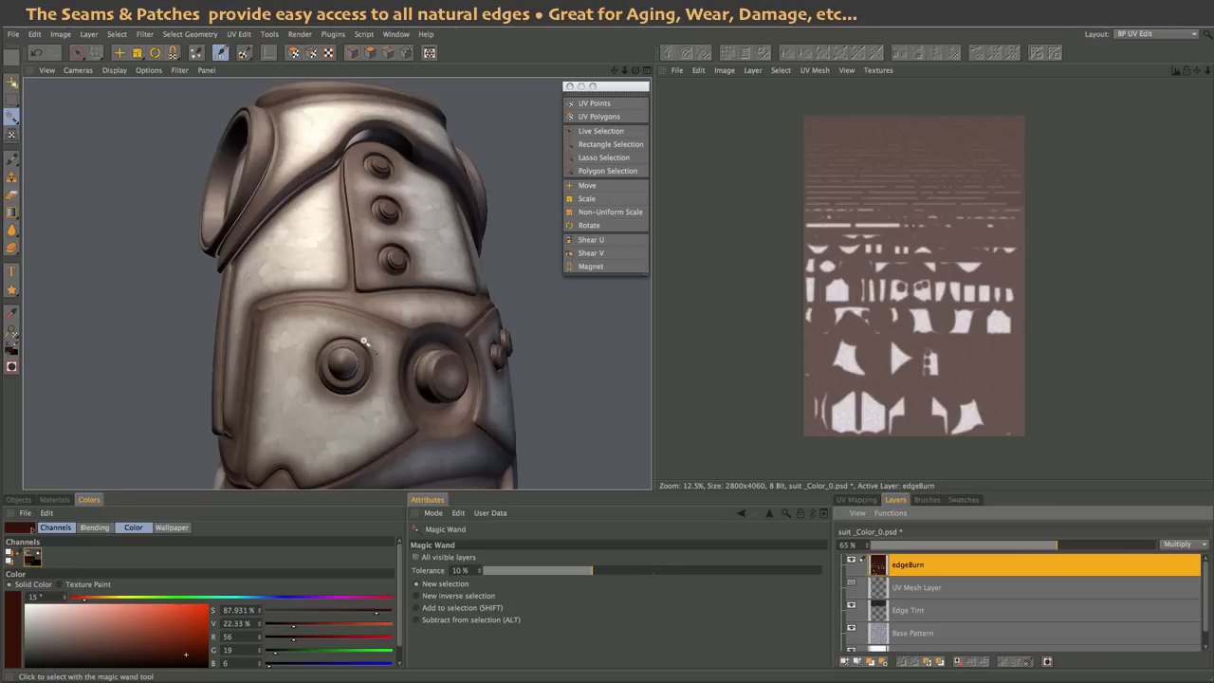
# - Switch to the Sponge tool and clear the current selection
pyautogui.click(12, 247)
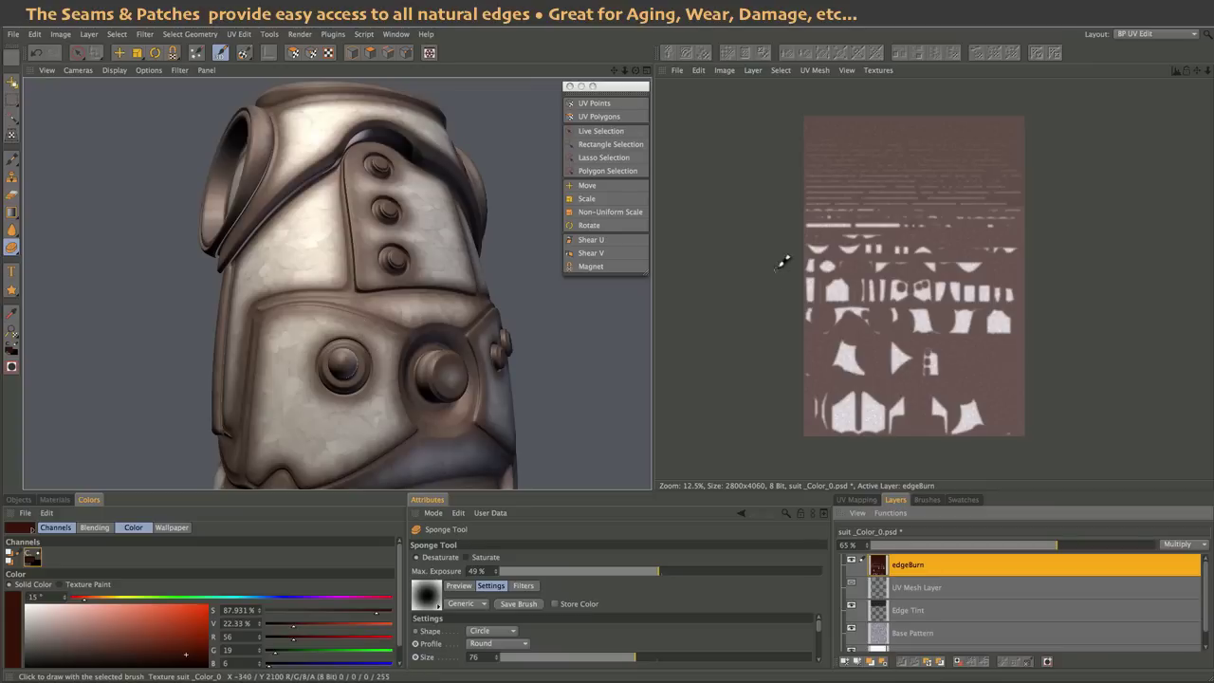
pyautogui.click(783, 70)
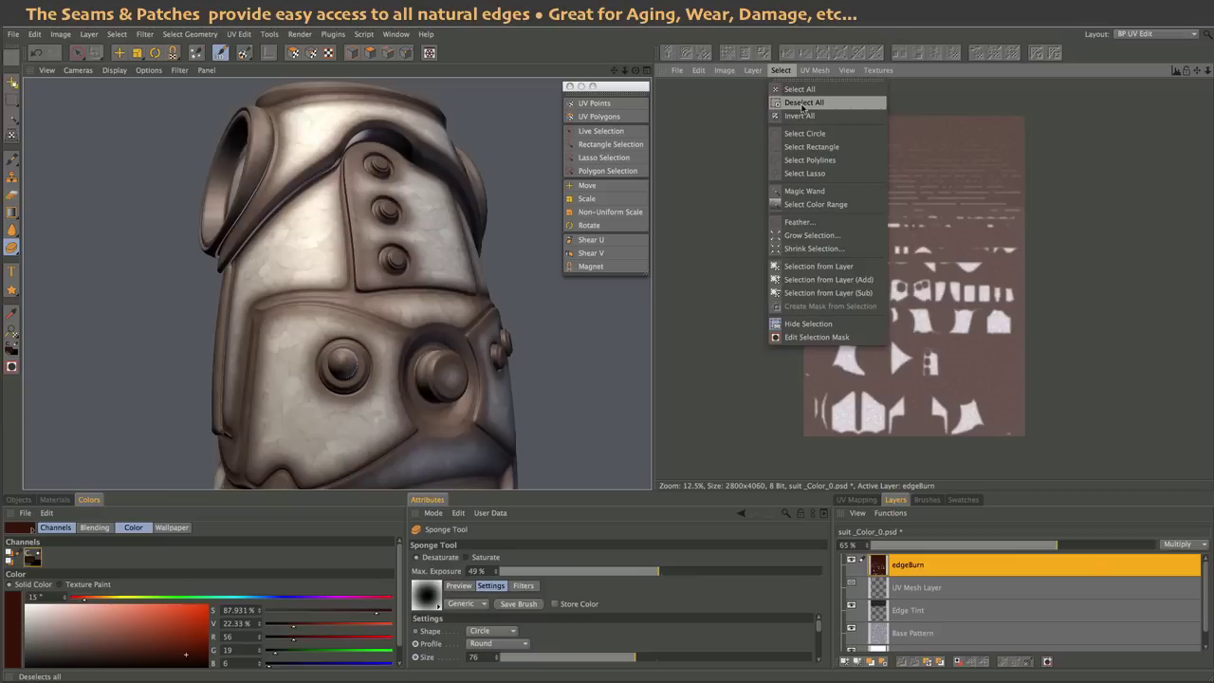
pyautogui.click(802, 102)
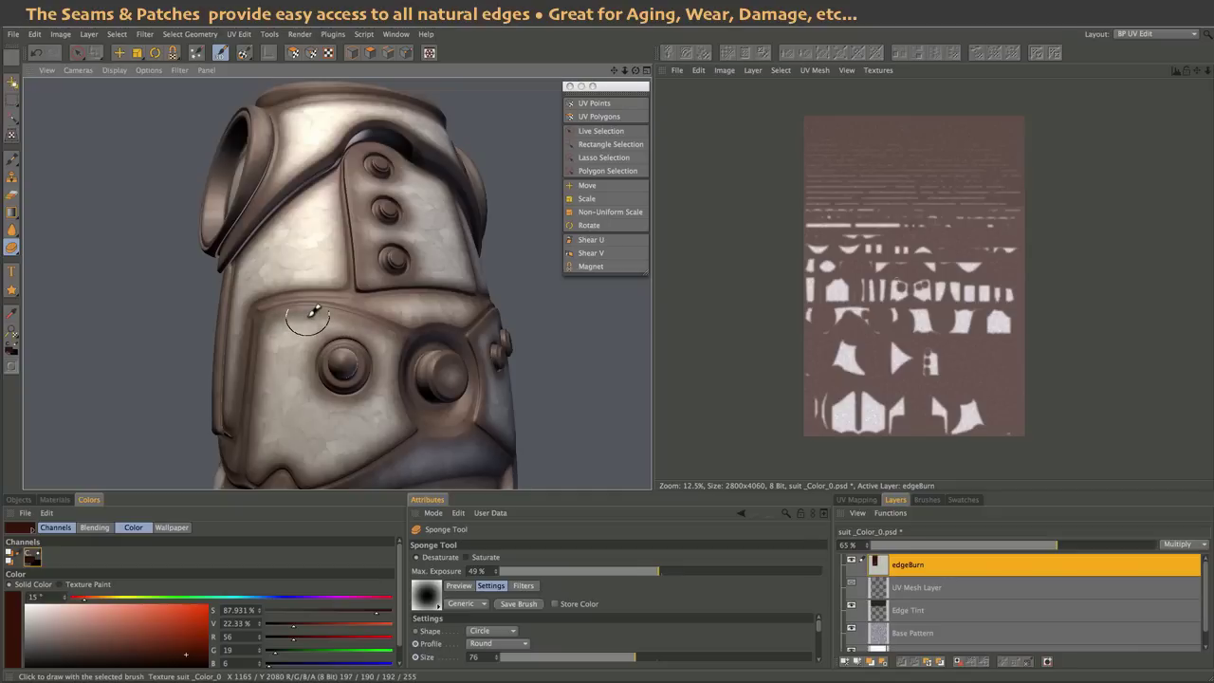
# - Set the sponge to Saturate, sponge the burnt edges, and shrink it to size 25
pyautogui.click(465, 557)
pyautogui.moveTo(293, 318)
pyautogui.mouseDown()
pyautogui.moveTo(265, 336)
pyautogui.moveTo(312, 313)
pyautogui.moveTo(396, 350)
pyautogui.moveTo(382, 331)
pyautogui.moveTo(398, 352)
pyautogui.moveTo(375, 333)
pyautogui.mouseUp()
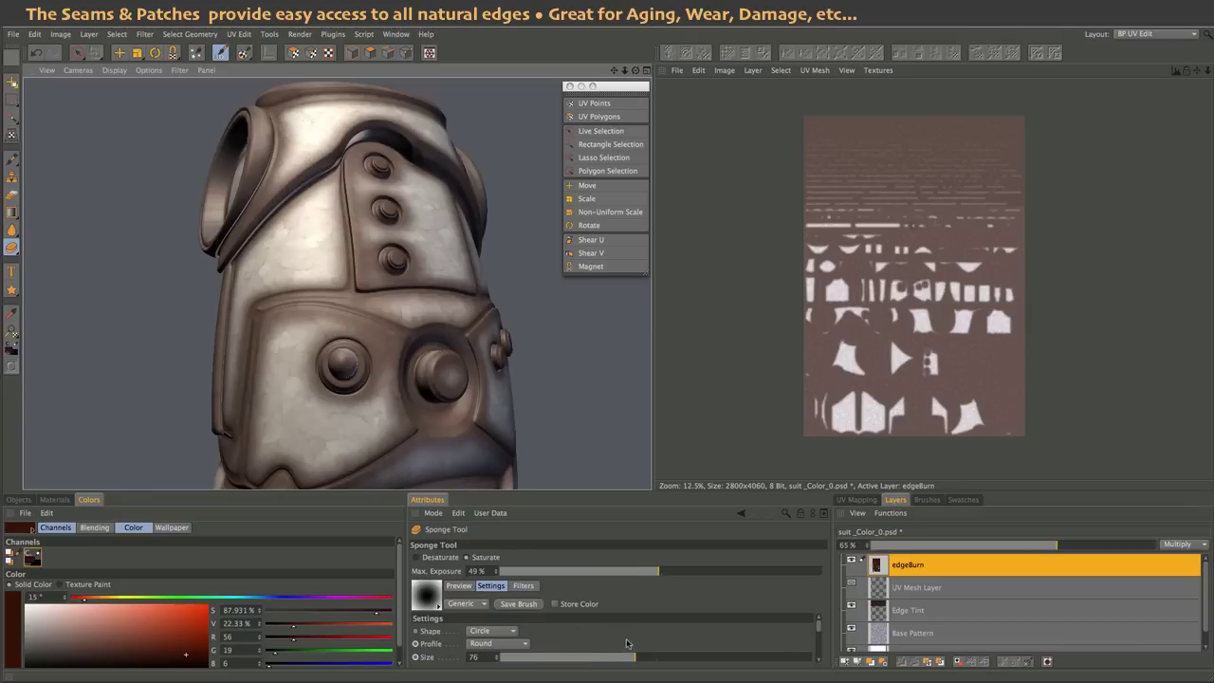
pyautogui.moveTo(633, 660); pyautogui.dragTo(577, 661)
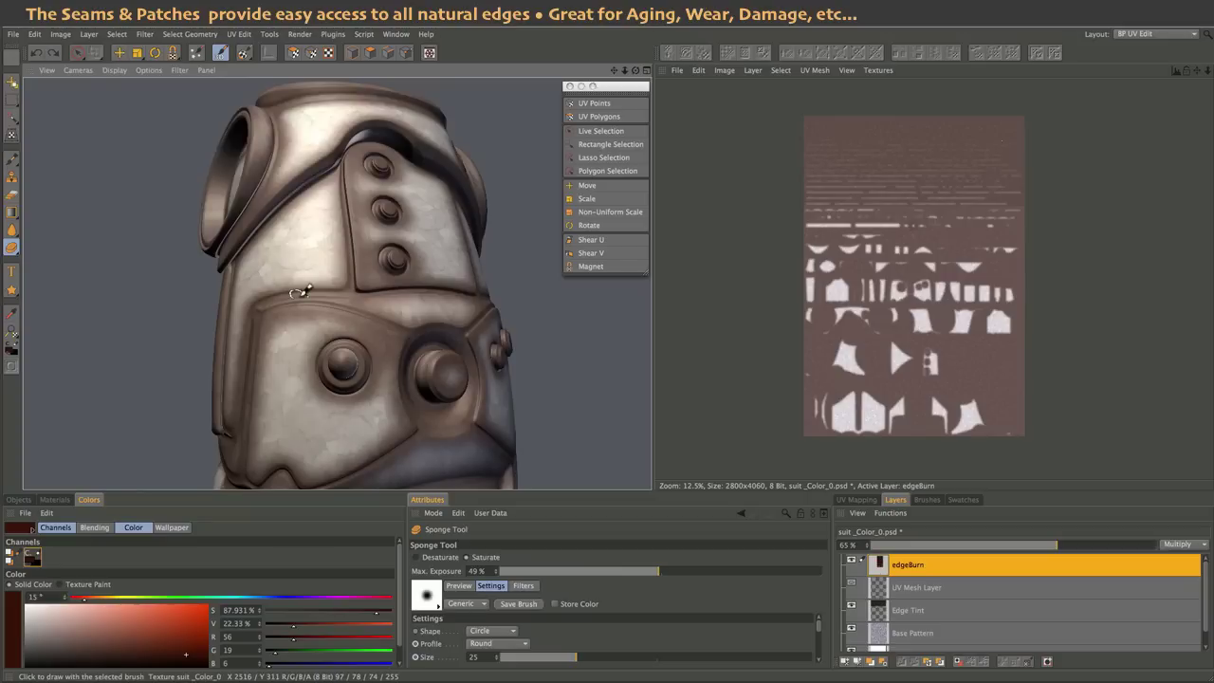
# - Switch to the standard bitmap brush (mask512ZBlack.jpg, size 31) and review its settings
pyautogui.click(10, 163)
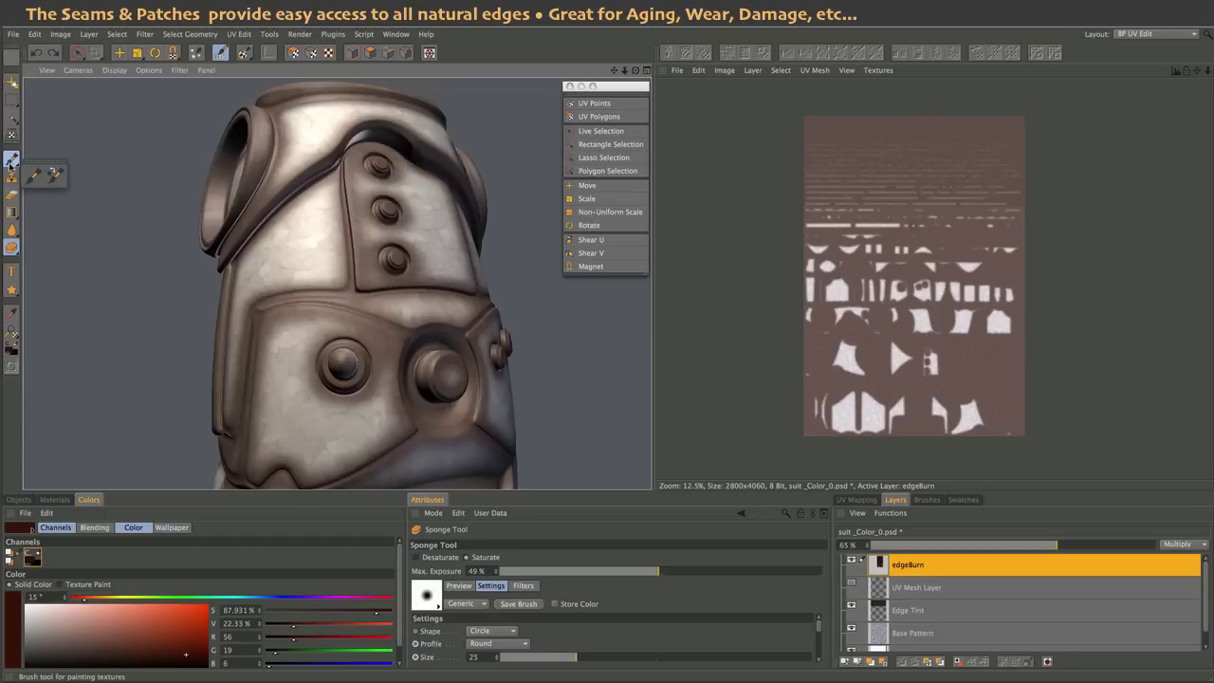
pyautogui.click(35, 174)
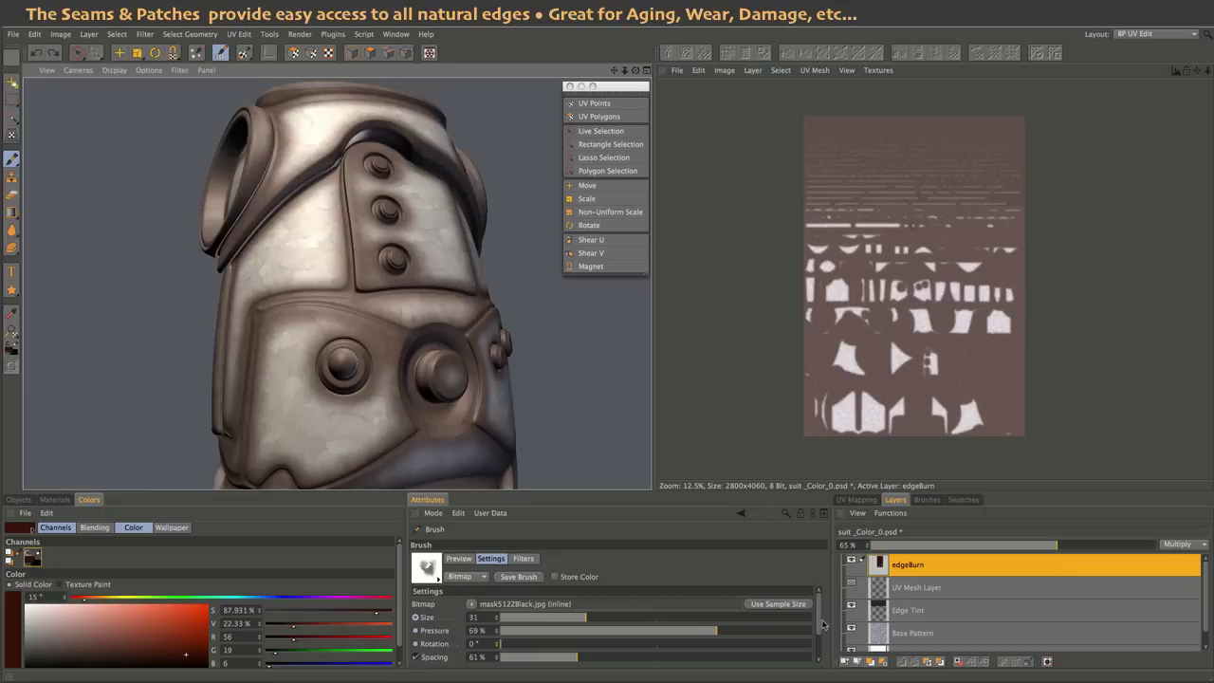
pyautogui.scroll(-3, 817, 626)
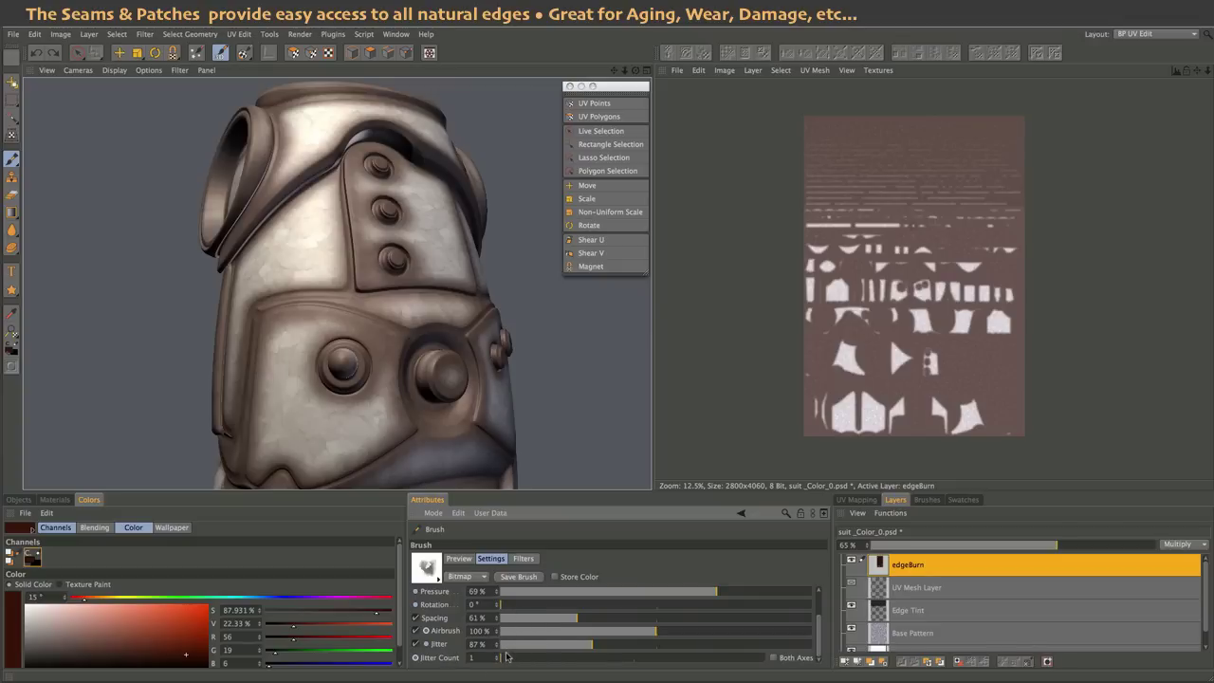
pyautogui.moveTo(819, 648); pyautogui.dragTo(820, 608)
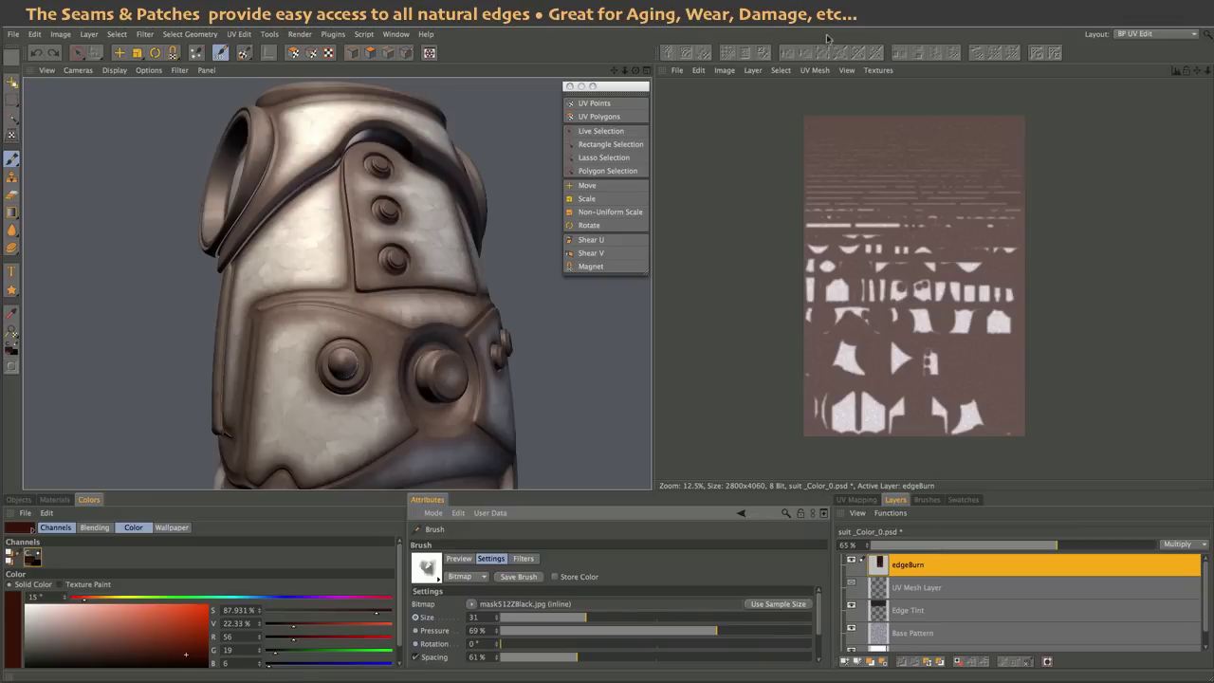
# - Build a selection from the edgeBurn layer's content and hide its outline
pyautogui.click(780, 71)
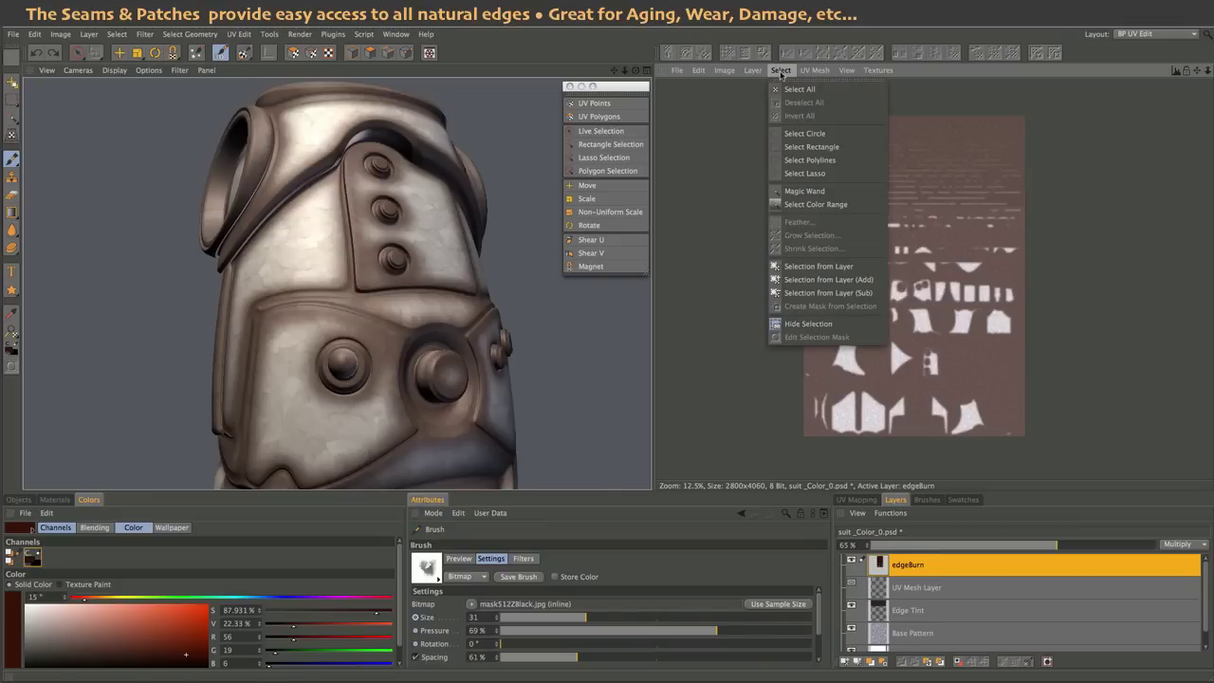
pyautogui.click(819, 266)
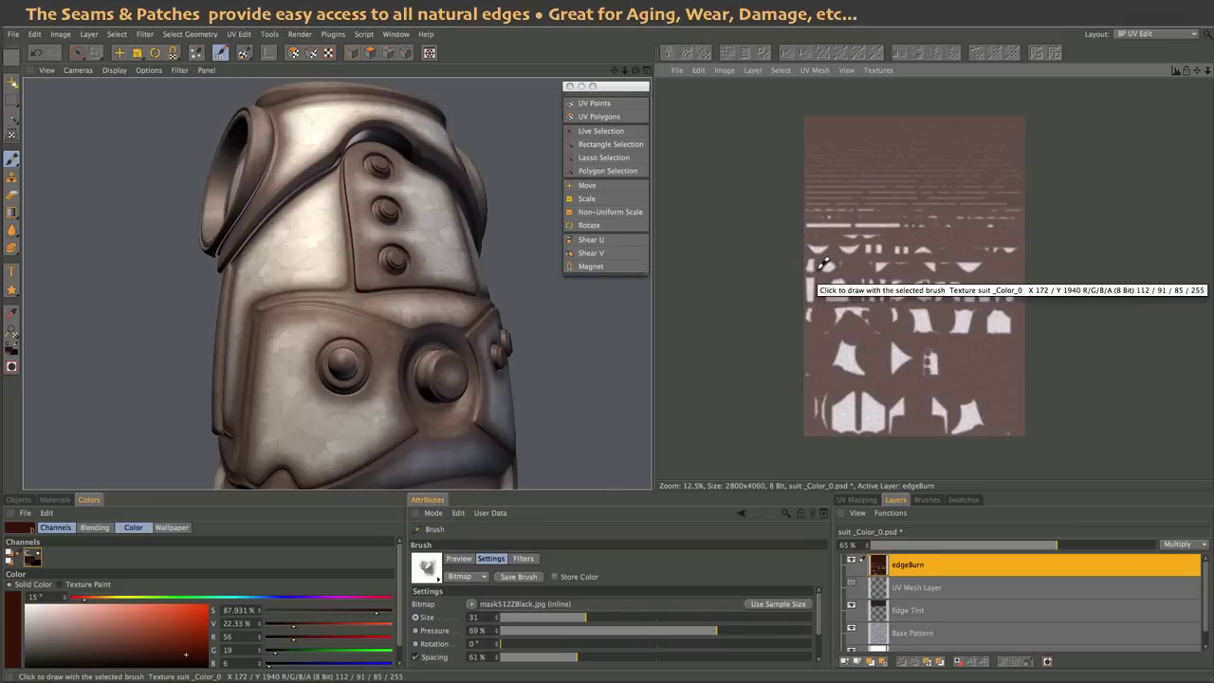
pyautogui.click(781, 70)
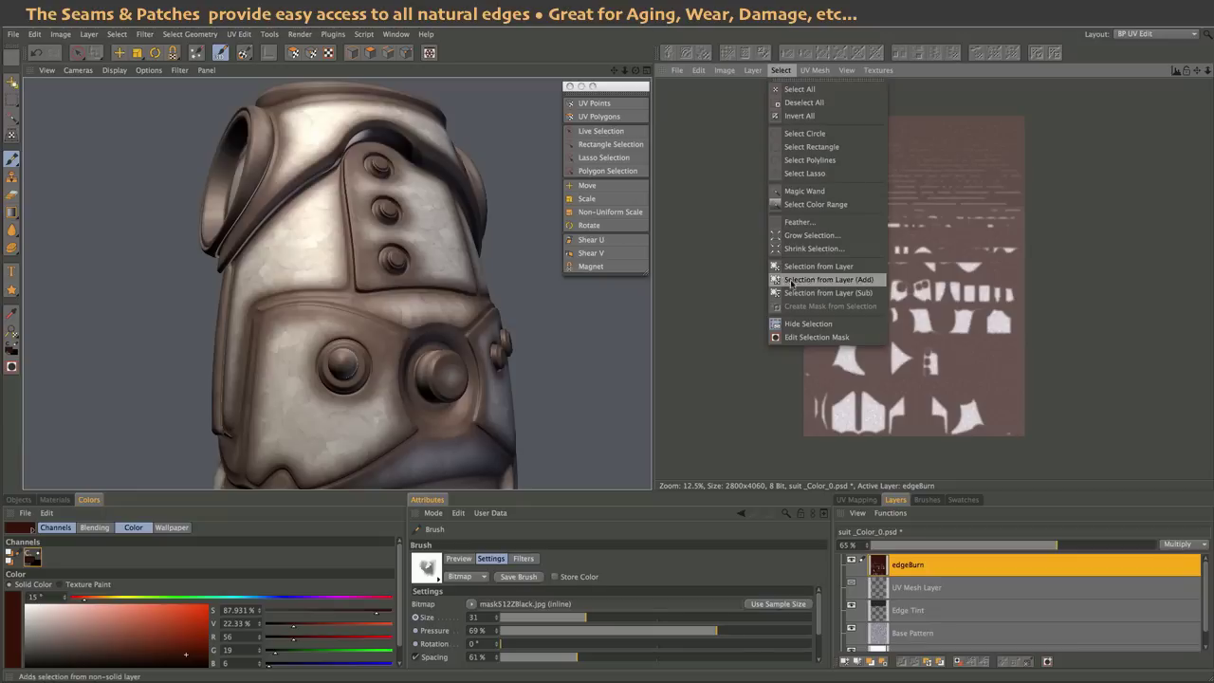
pyautogui.click(806, 323)
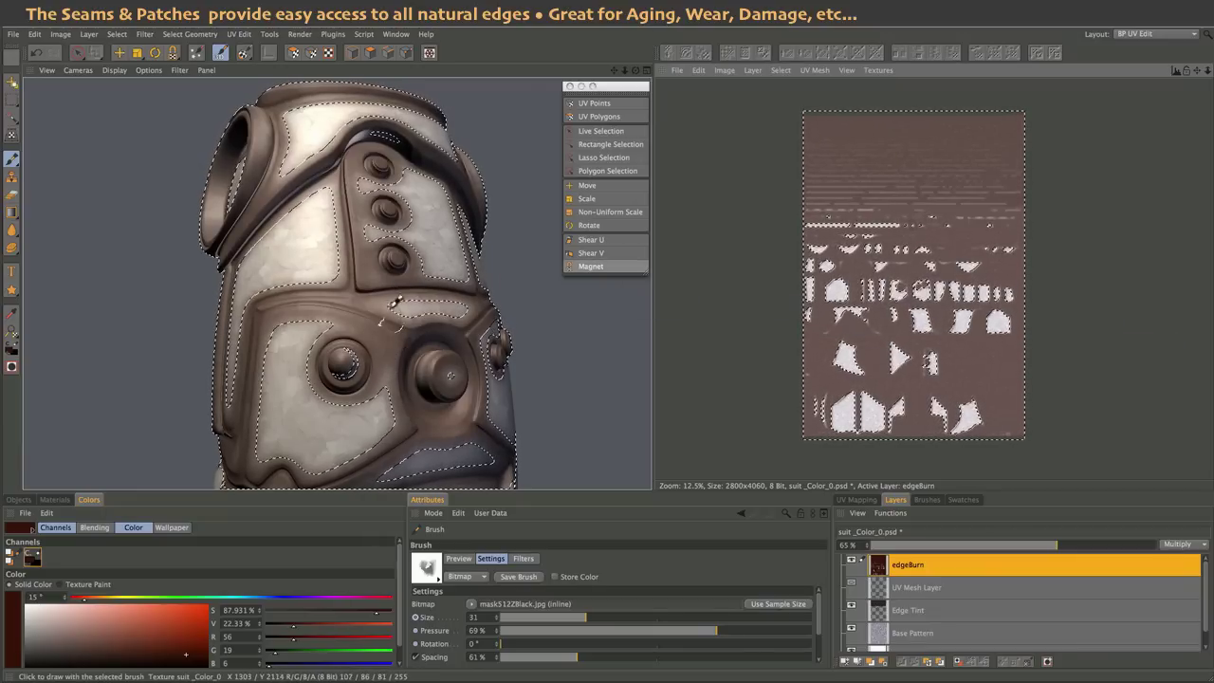
pyautogui.click(781, 70)
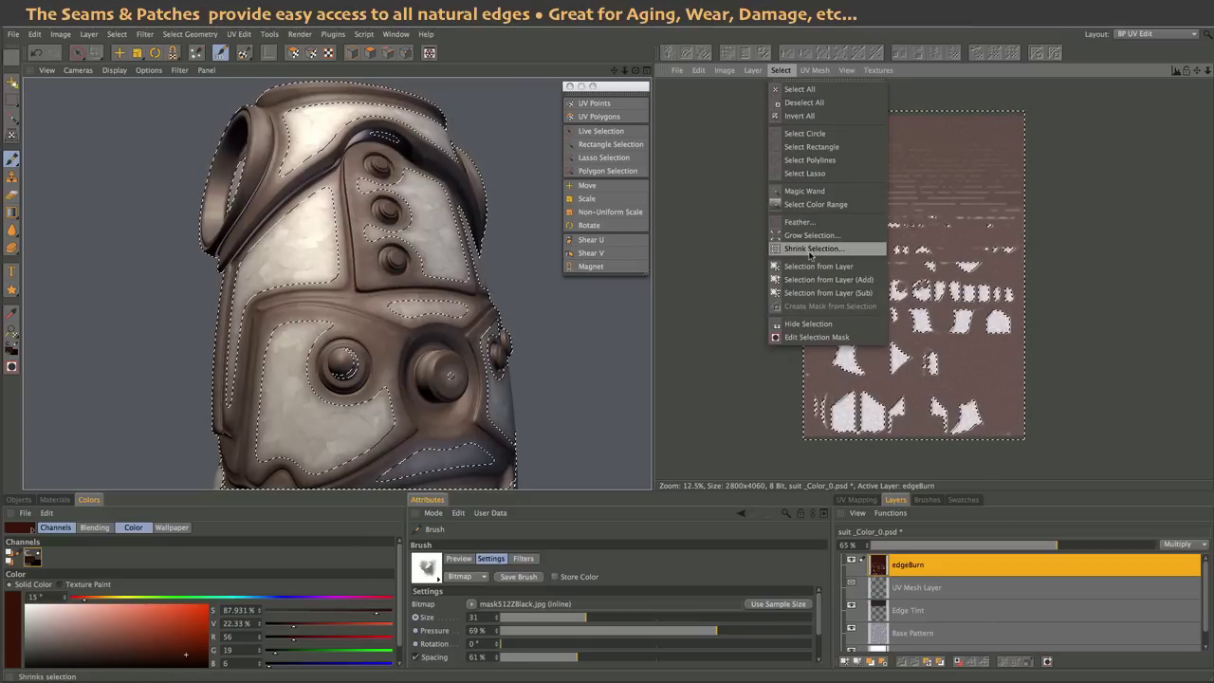
pyautogui.click(808, 323)
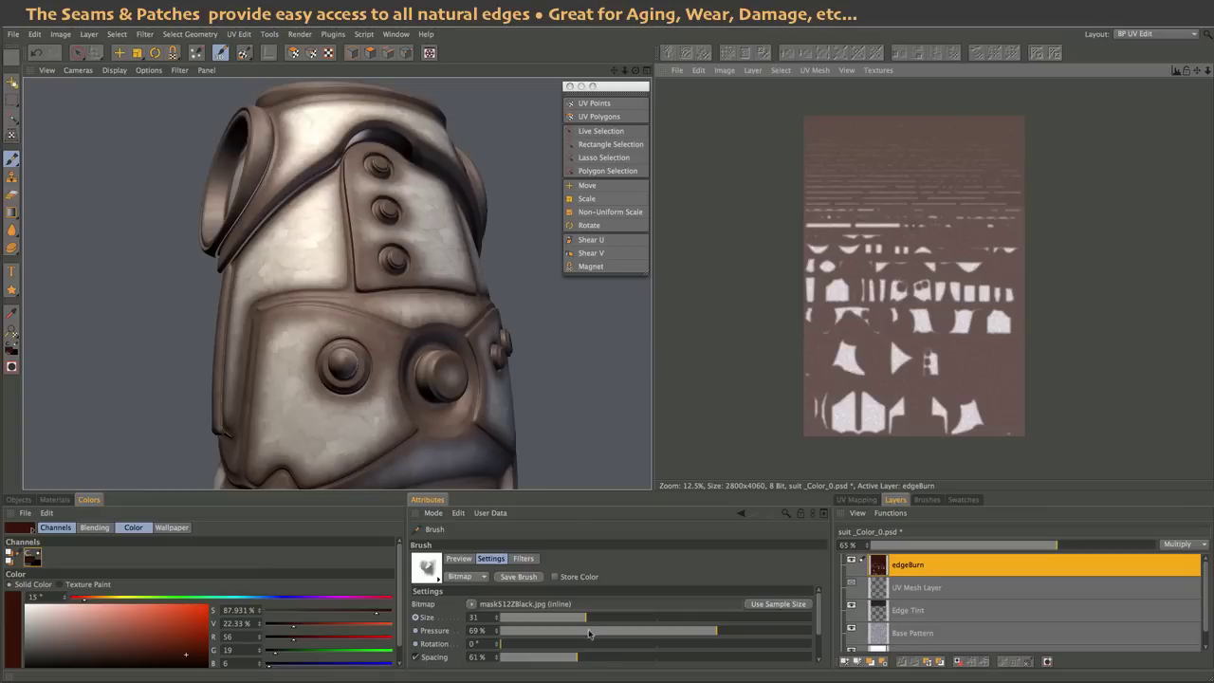
# - Set the brush to size 43 and 82% pressure, dabbing a faint burn stroke on the suit
pyautogui.moveTo(595, 625); pyautogui.dragTo(605, 623)
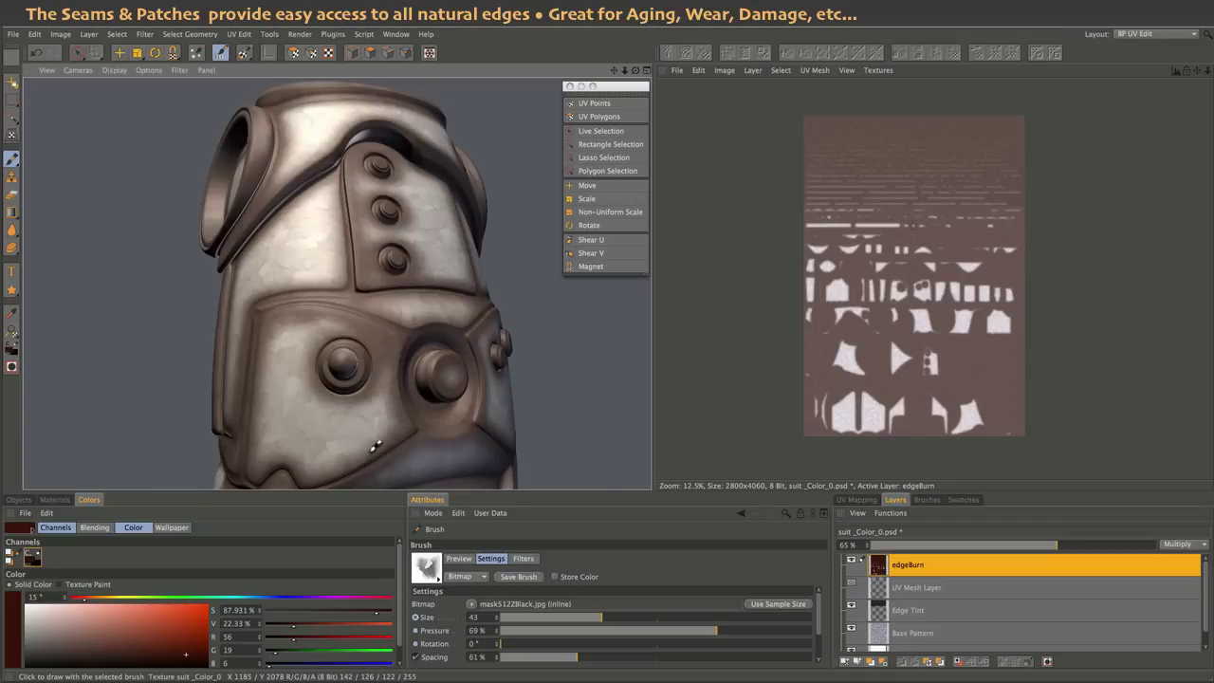
pyautogui.moveTo(366, 451); pyautogui.dragTo(314, 401)
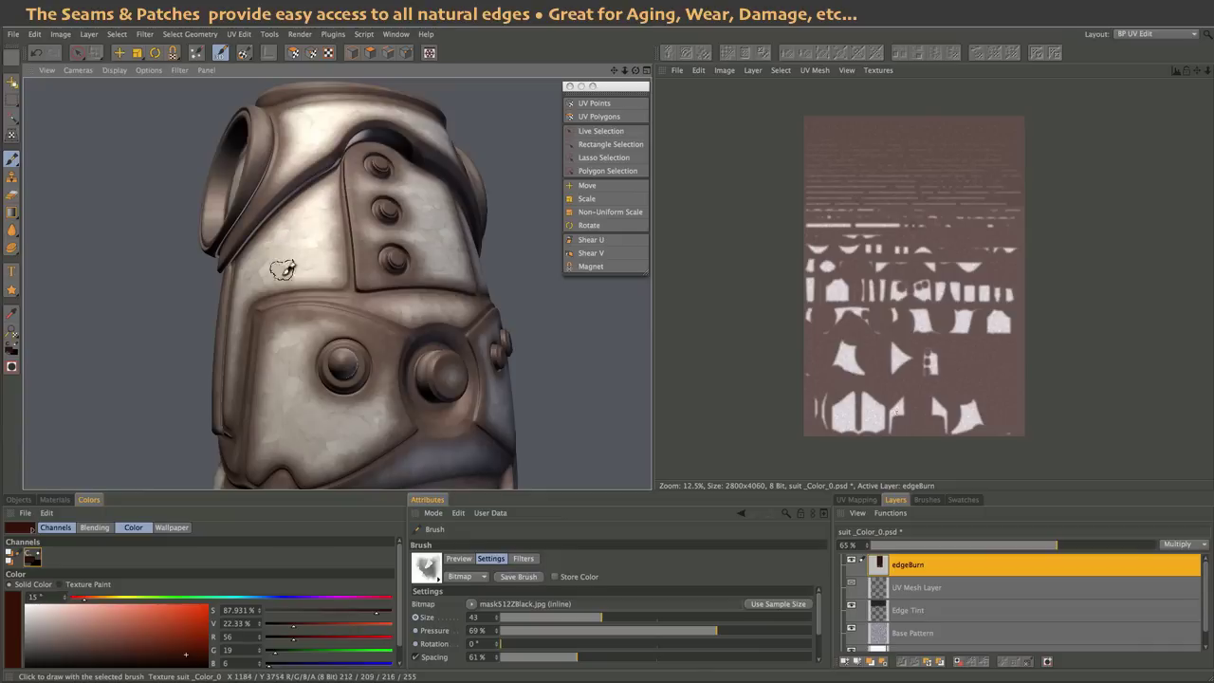
pyautogui.moveTo(715, 631); pyautogui.dragTo(757, 632)
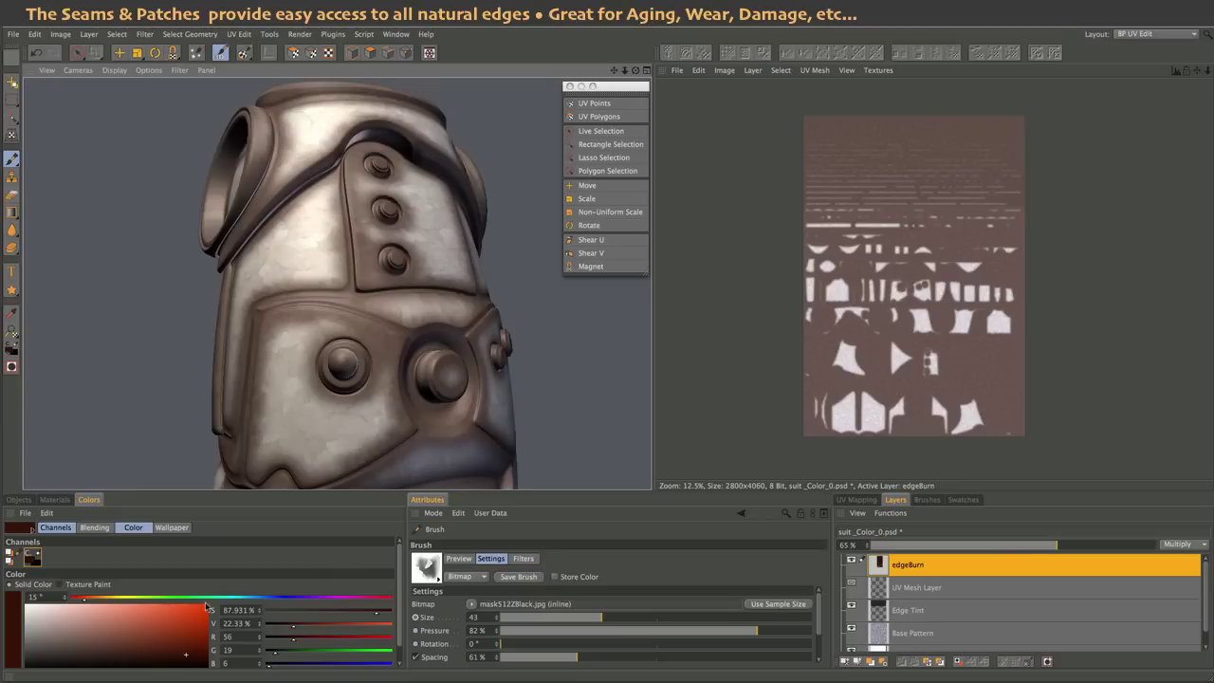
# - Pick a golden orange (R 188, G 137, B 65) and brush burn along a plate edge
pyautogui.click(144, 621)
pyautogui.click(107, 601)
pyautogui.moveTo(106, 601); pyautogui.dragTo(102, 598)
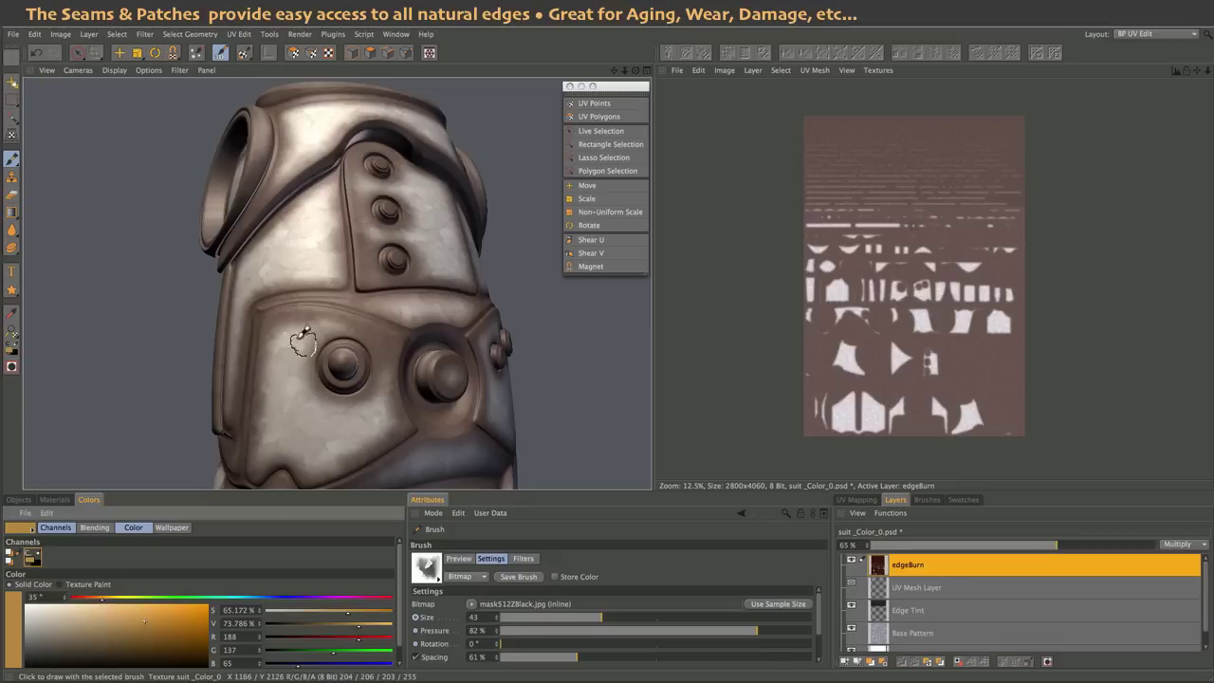
pyautogui.moveTo(293, 331); pyautogui.dragTo(317, 317)
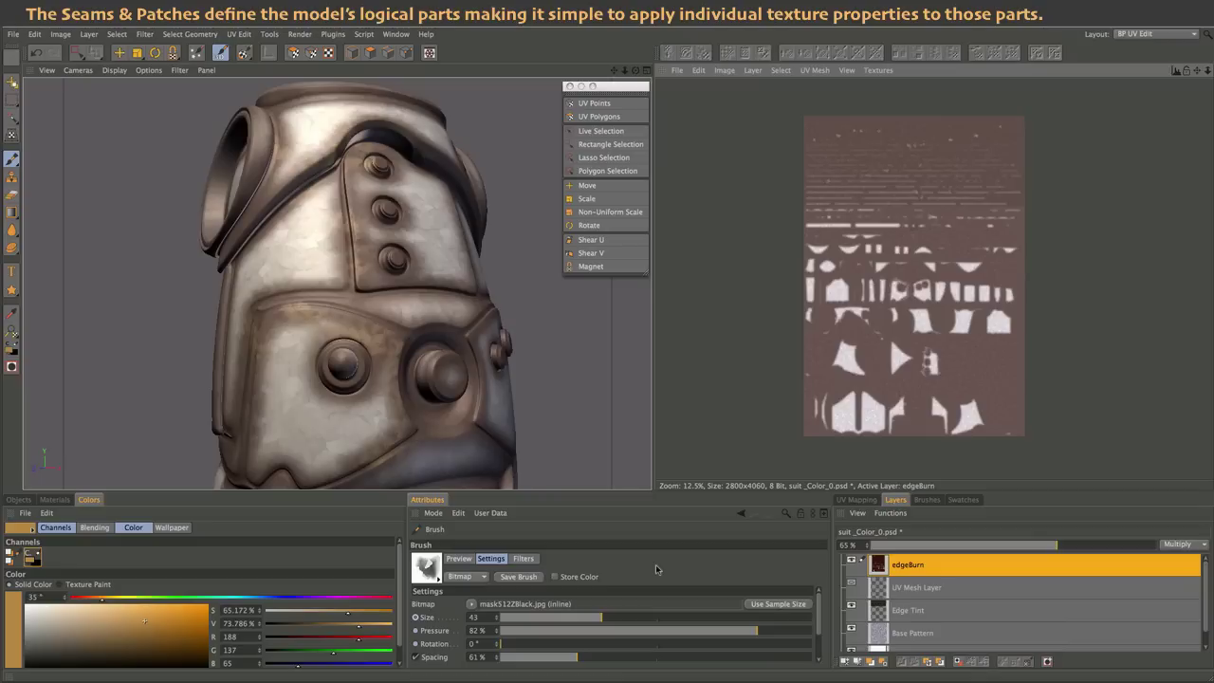
# - In UV Polygons mode, rectangle-select the chest plate island with three round holes
pyautogui.click(589, 118)
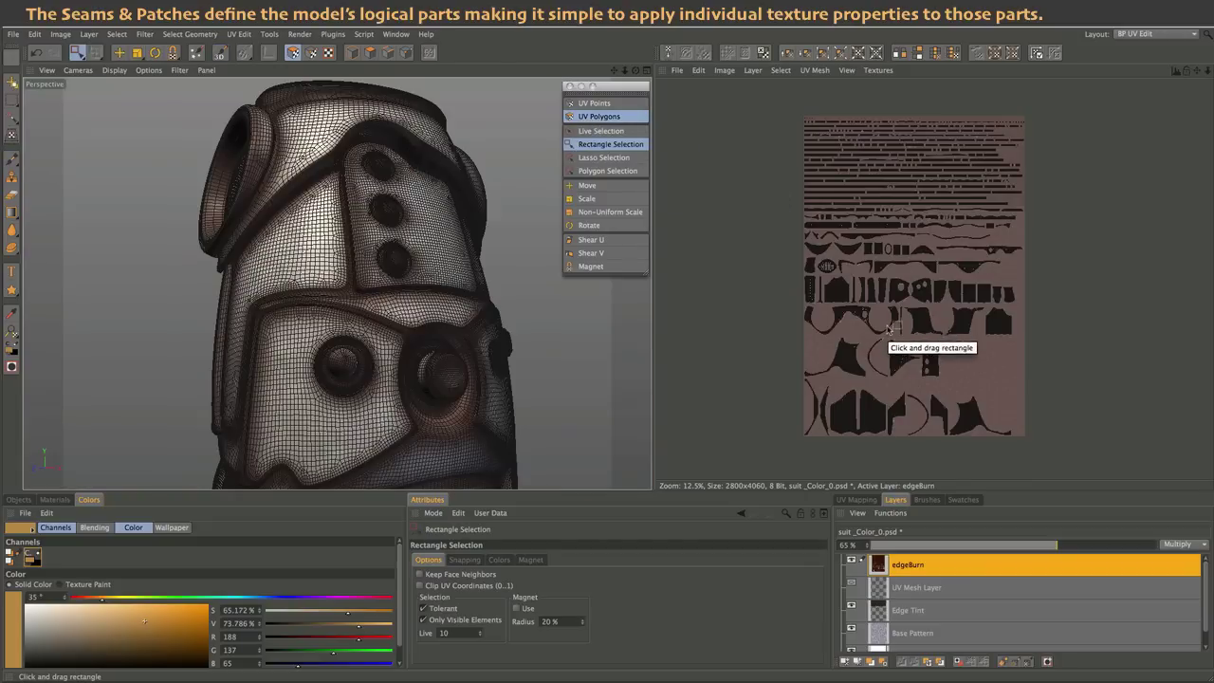
pyautogui.scroll(-1, 888, 330)
pyautogui.scroll(2, 888, 331)
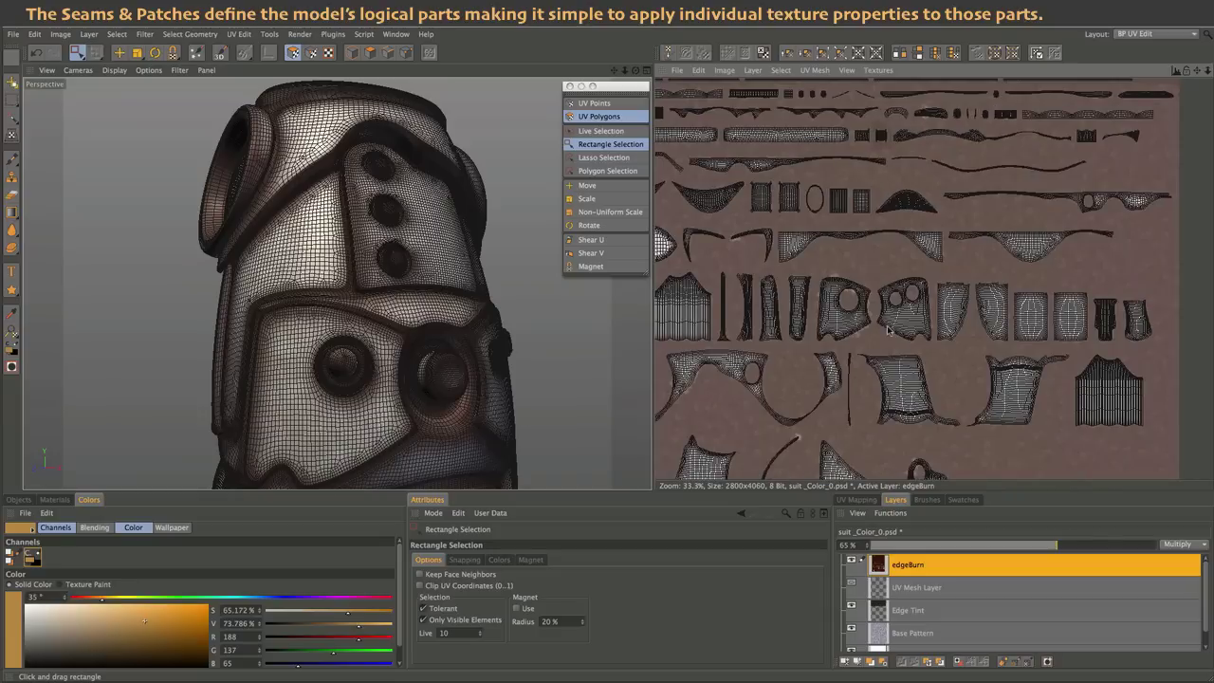
pyautogui.scroll(1, 888, 330)
pyautogui.scroll(1, 889, 330)
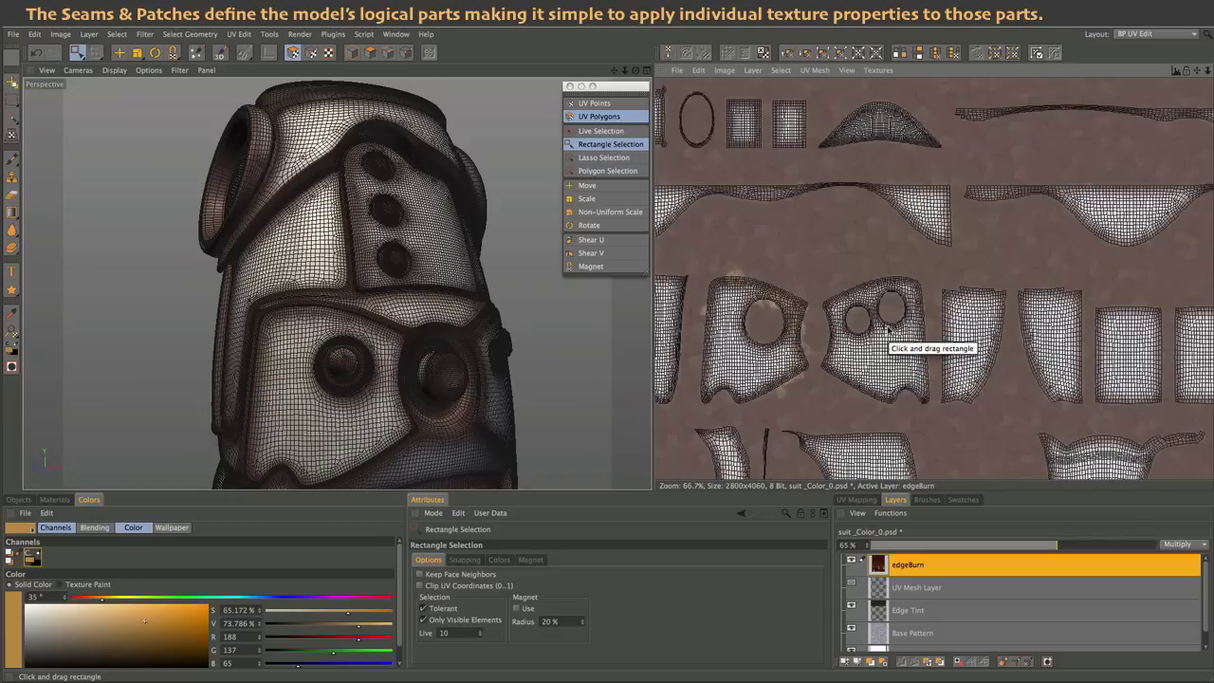
pyautogui.scroll(-3, 888, 330)
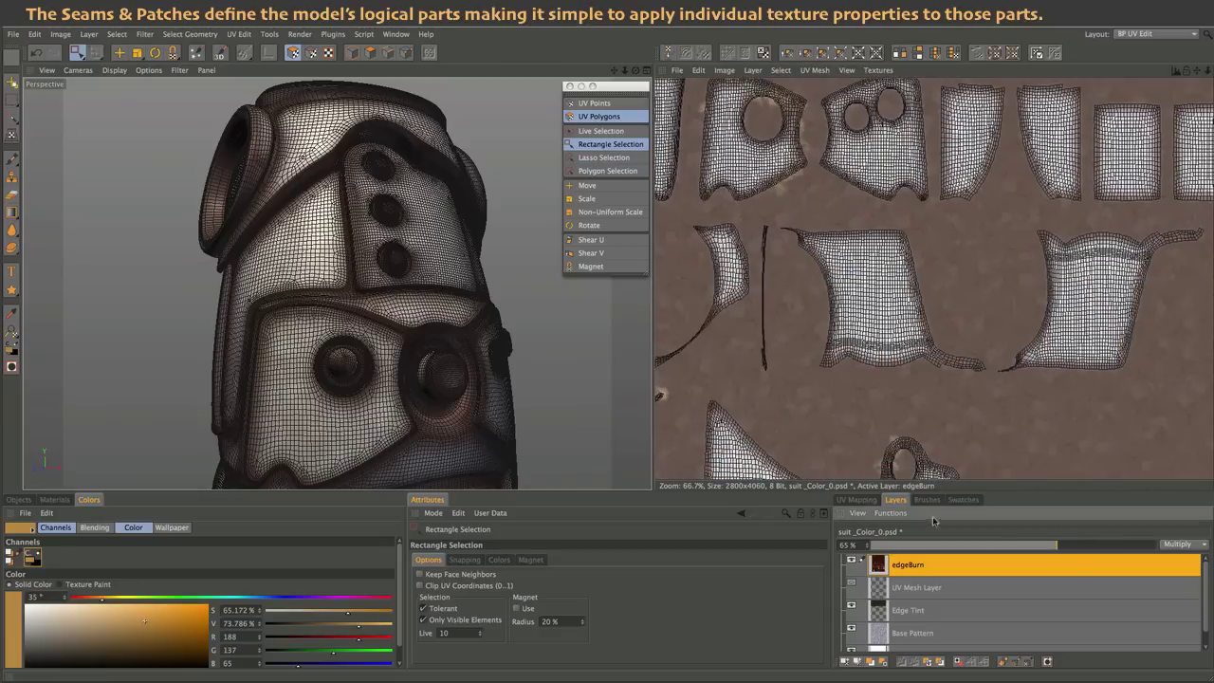
pyautogui.scroll(-3, 914, 455)
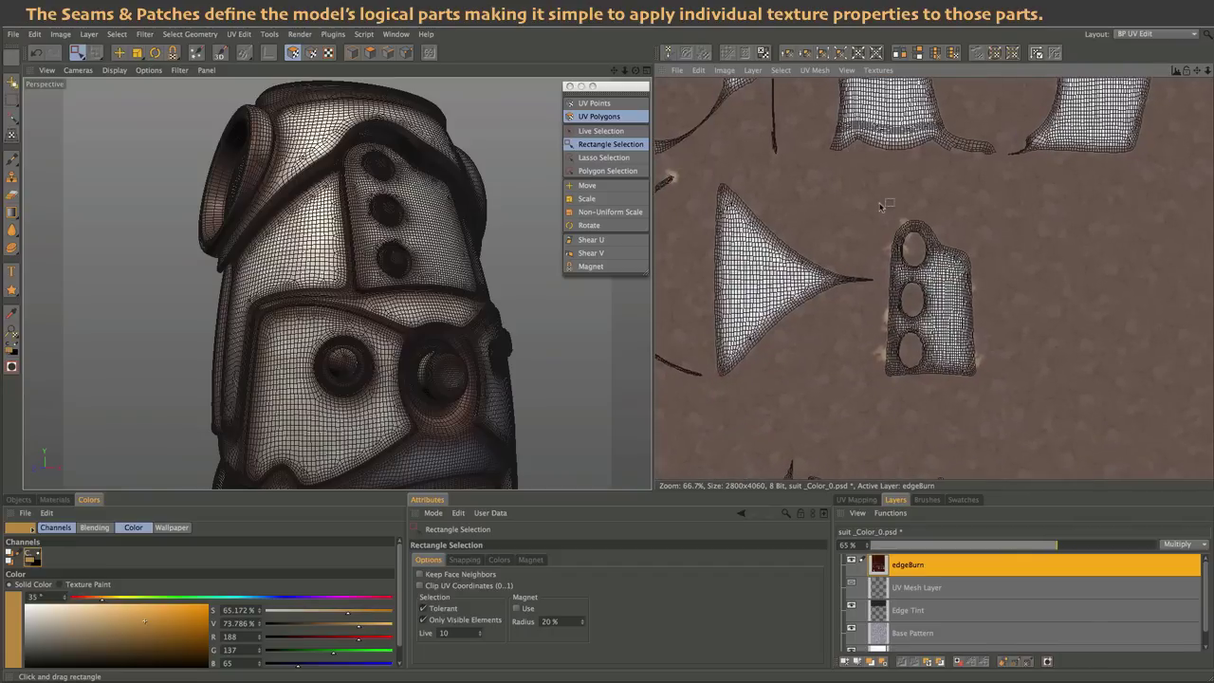
pyautogui.moveTo(879, 202); pyautogui.dragTo(990, 393)
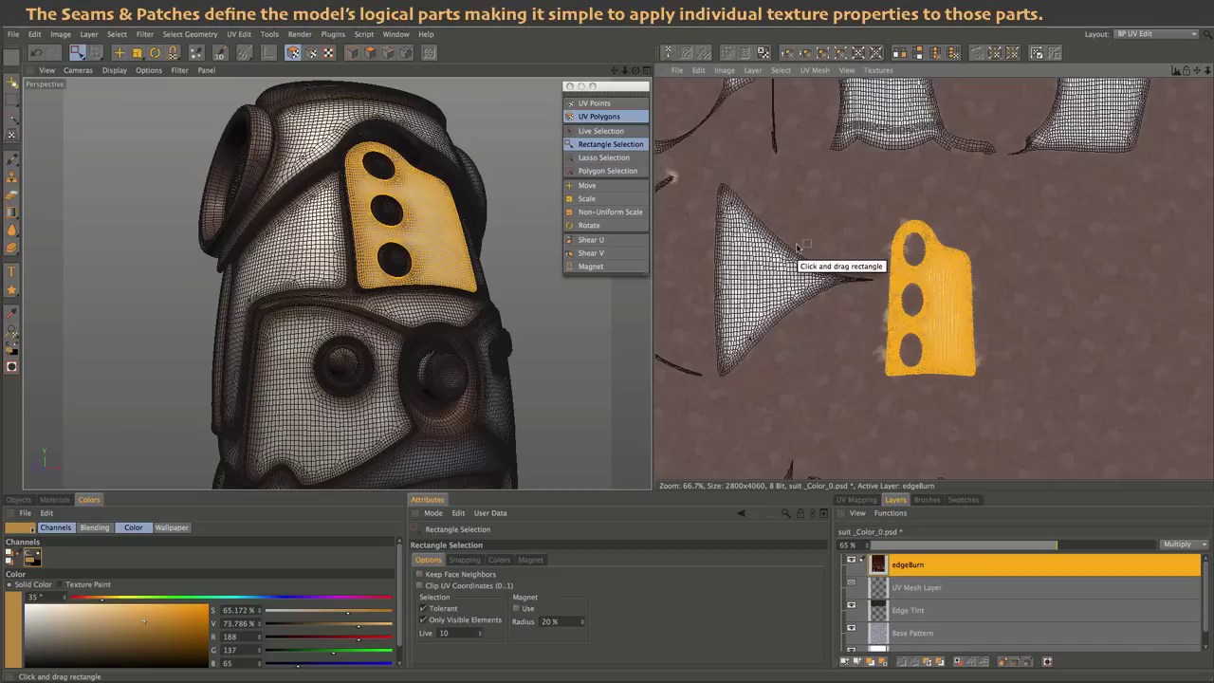
pyautogui.click(779, 70)
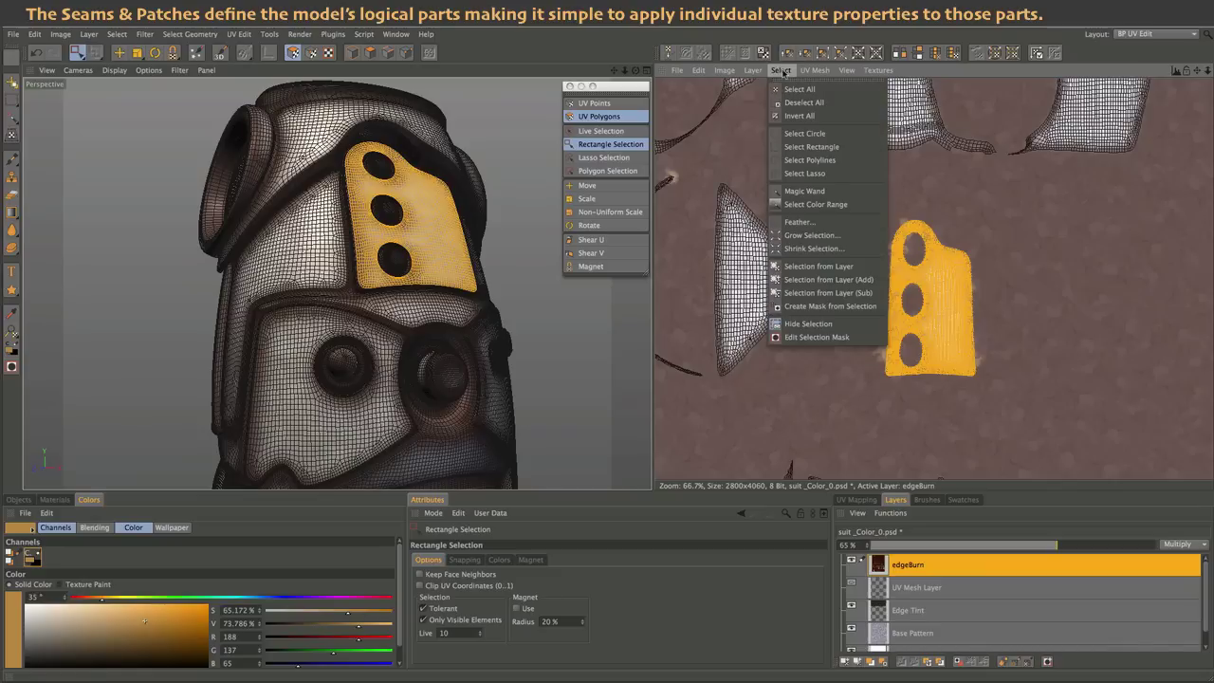
# - Convert the three-hole patch selection into a texture paint mask and hide its outline
pyautogui.click(837, 306)
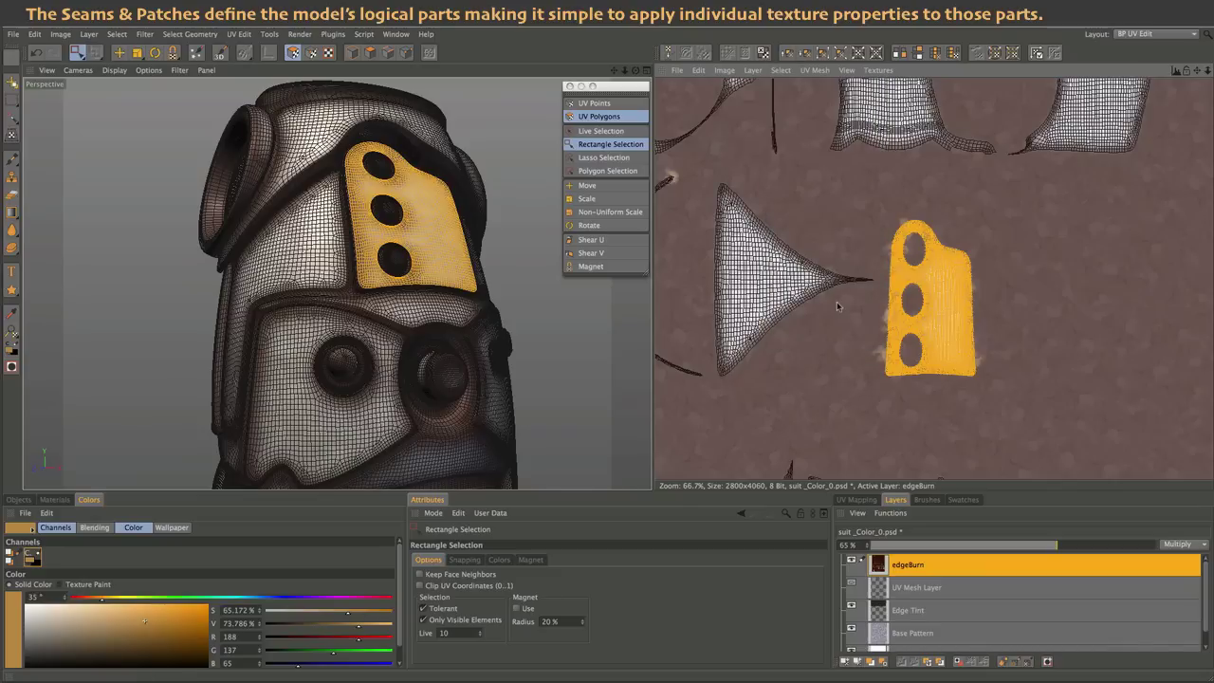
pyautogui.click(780, 72)
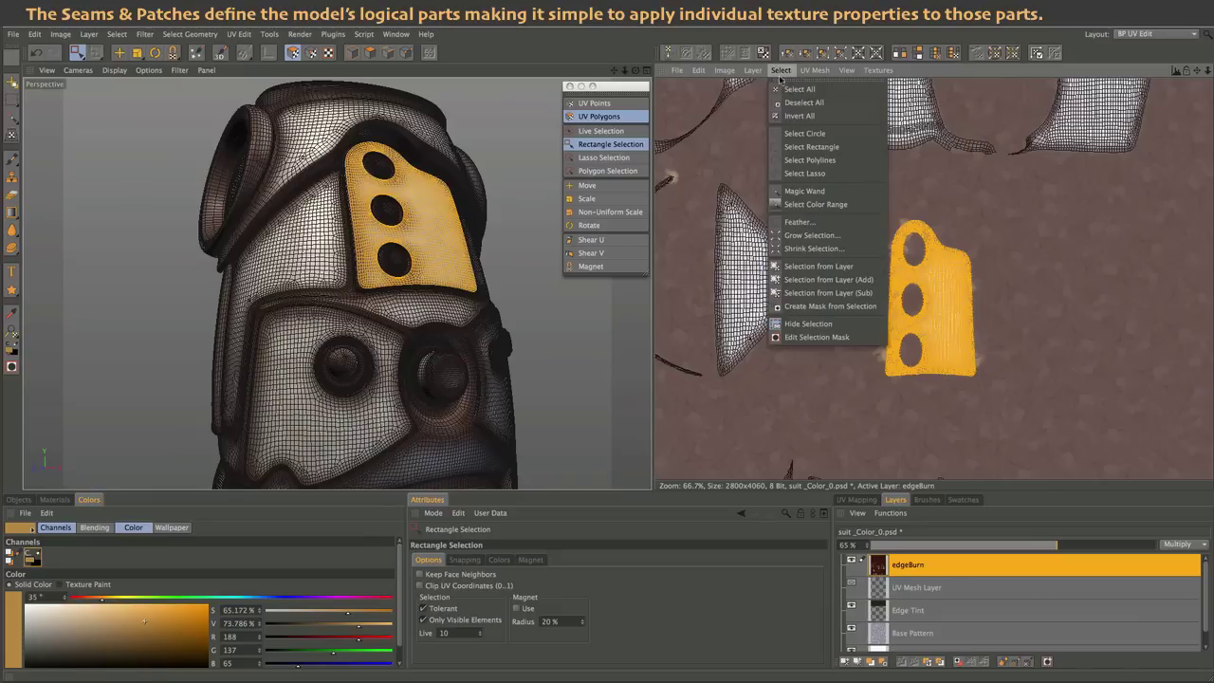
pyautogui.click(808, 324)
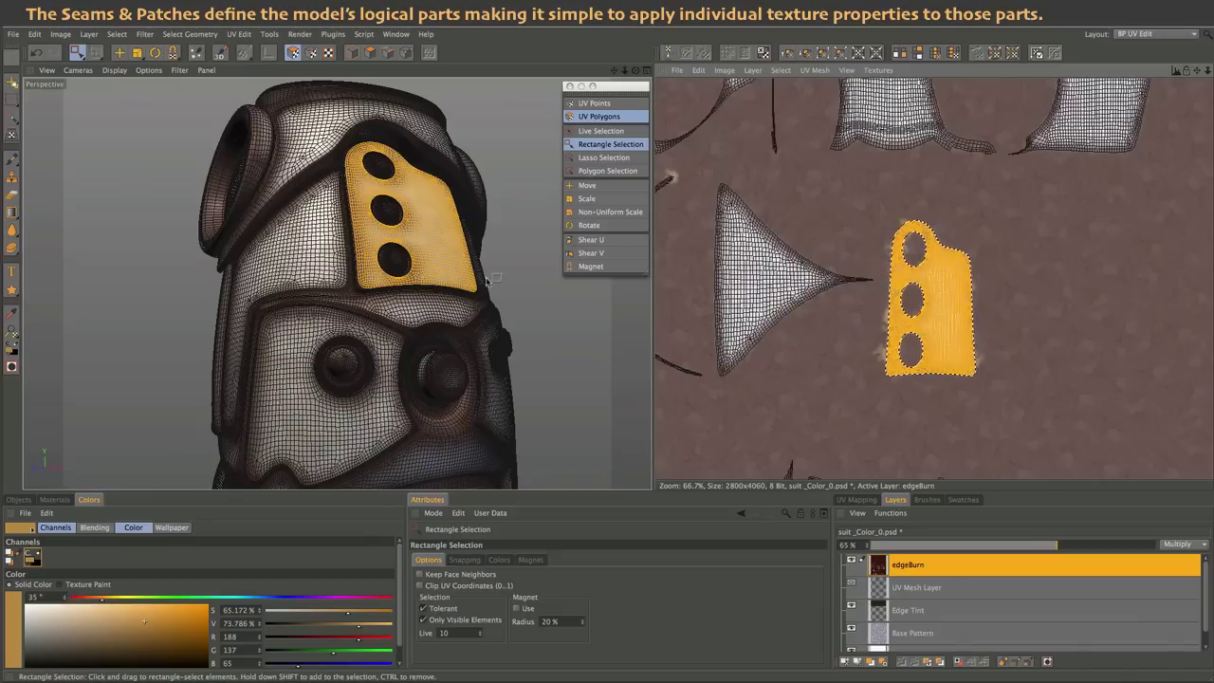
# - Return to 3D Painting Mode and zoom the viewport onto the riveted chest patch
pyautogui.click(220, 53)
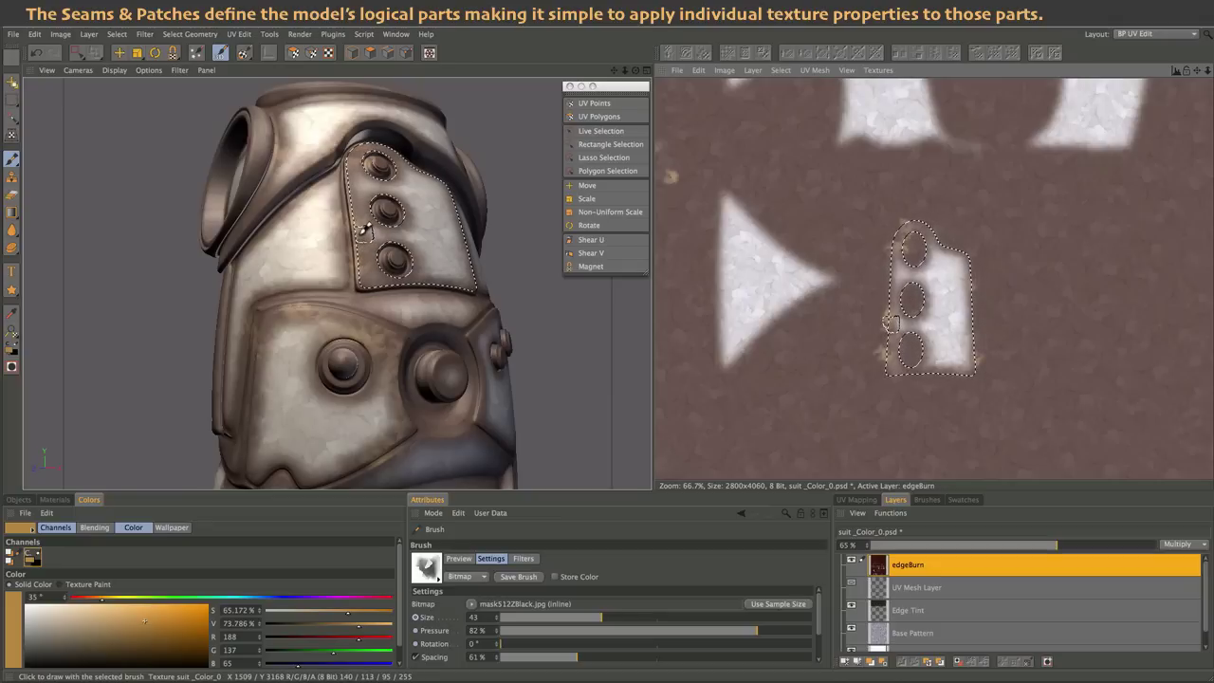
pyautogui.scroll(3, 804, 250)
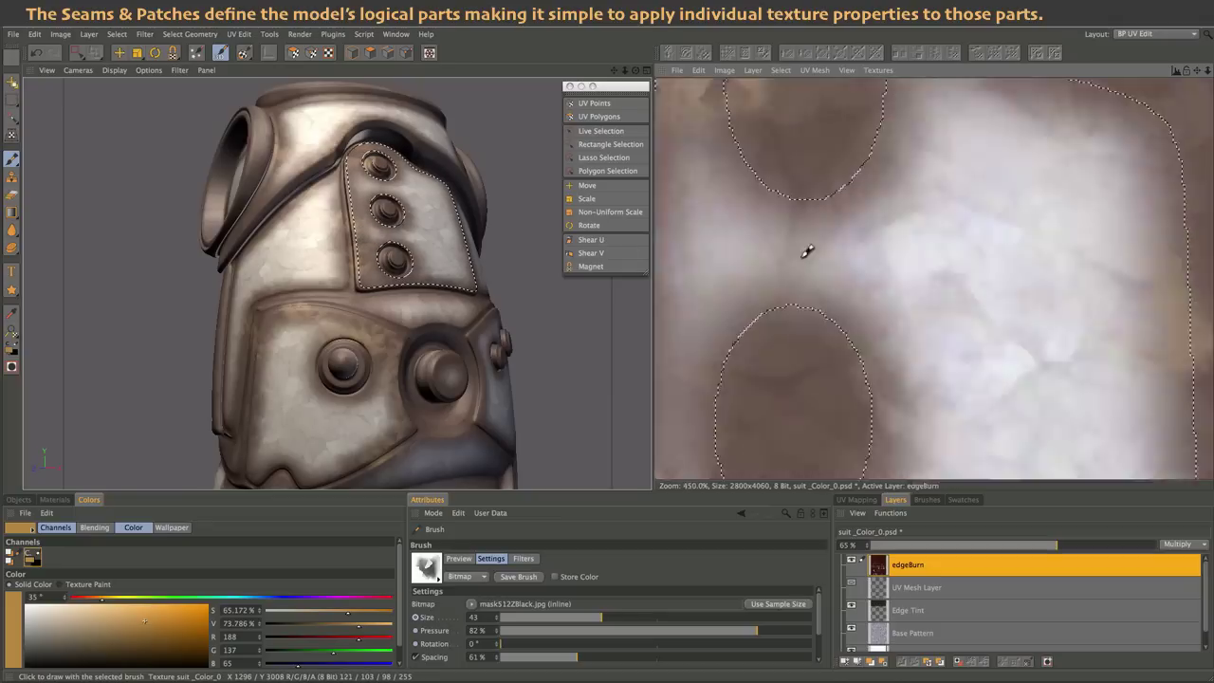
pyautogui.scroll(-3, 804, 250)
pyautogui.scroll(-4, 804, 251)
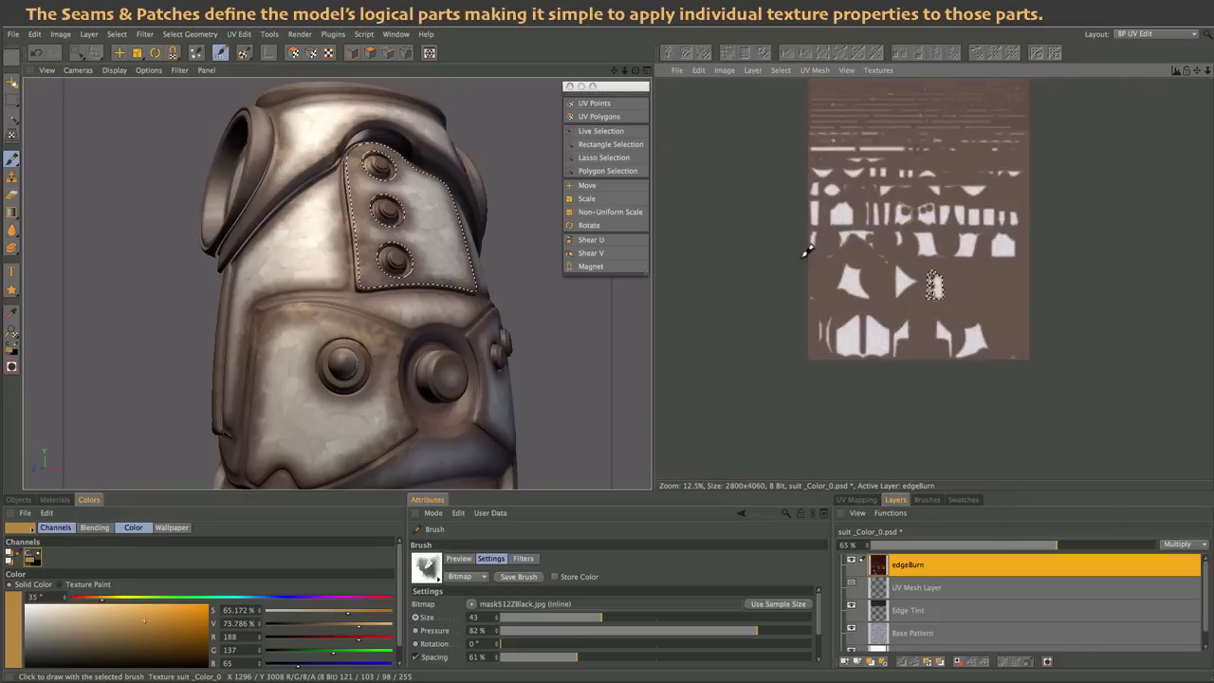
pyautogui.scroll(1, 824, 238)
pyautogui.scroll(3, 891, 190)
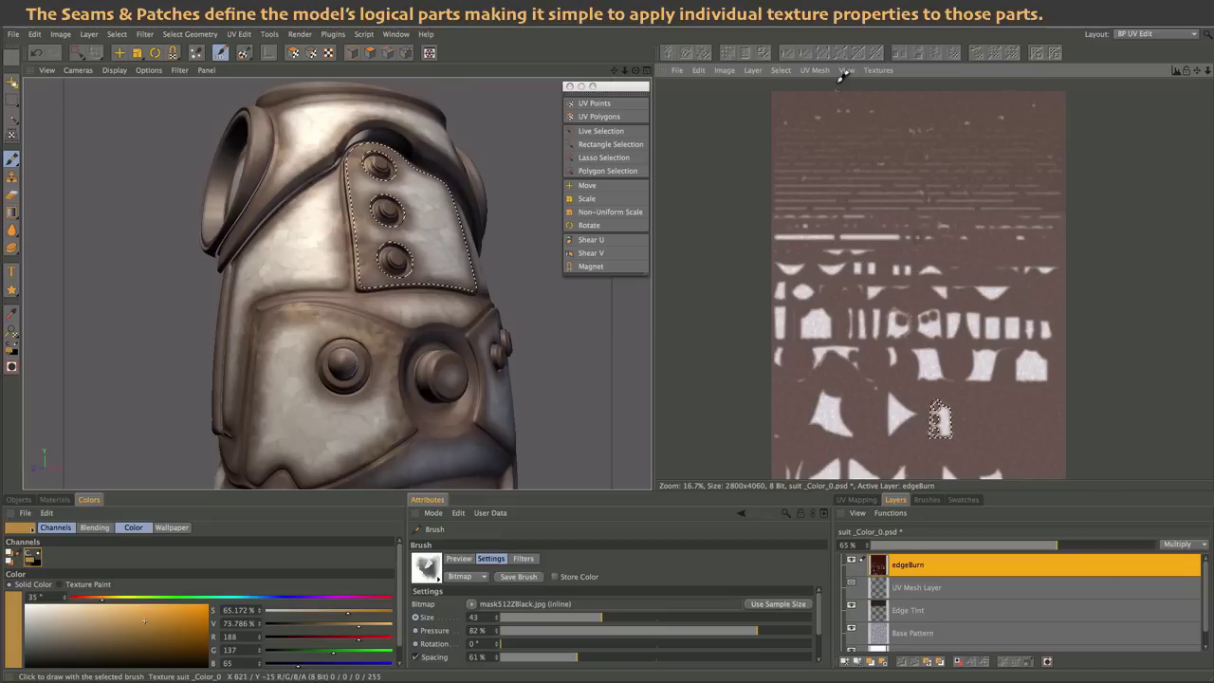
# - Deselect all texture selections, enable UV Polygons, and select the suit's Polygon Selection tag in Objects
pyautogui.click(781, 70)
pyautogui.click(797, 102)
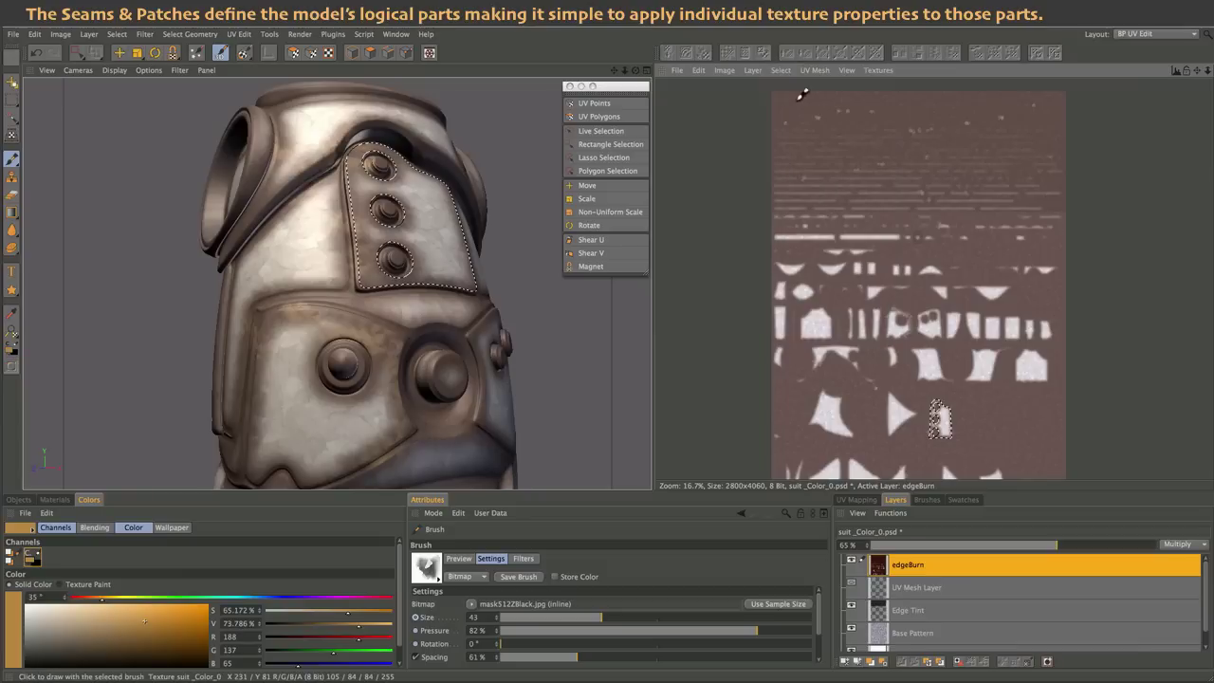
pyautogui.click(601, 116)
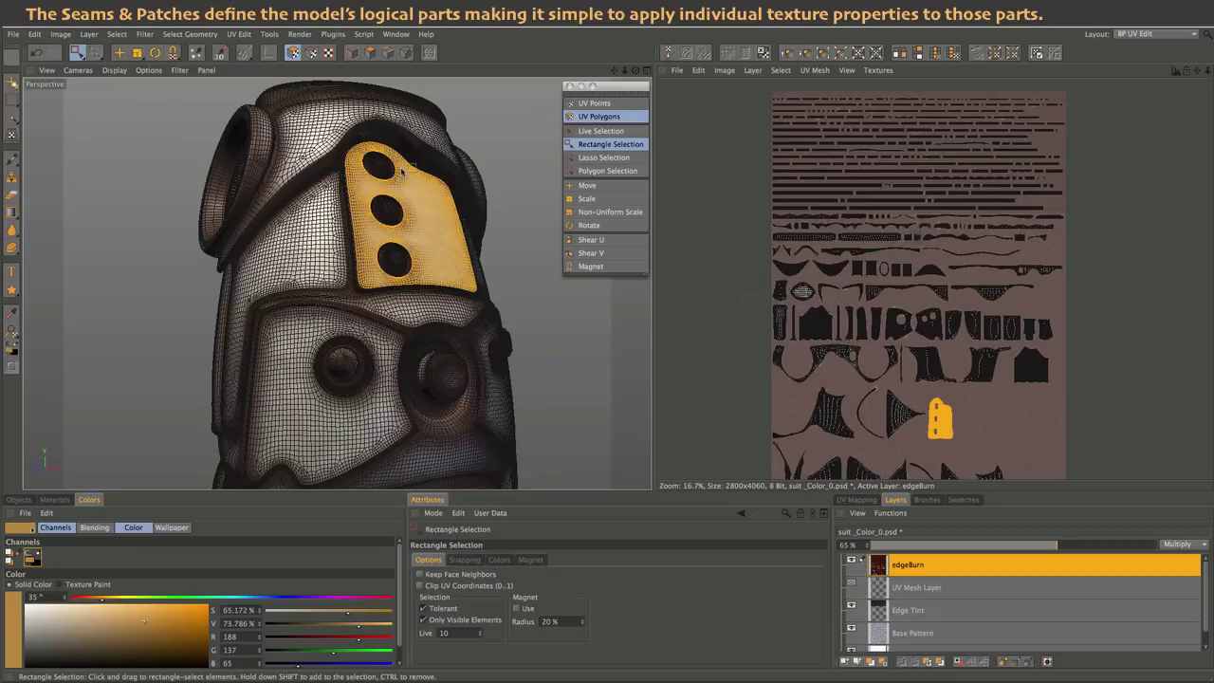
pyautogui.click(19, 500)
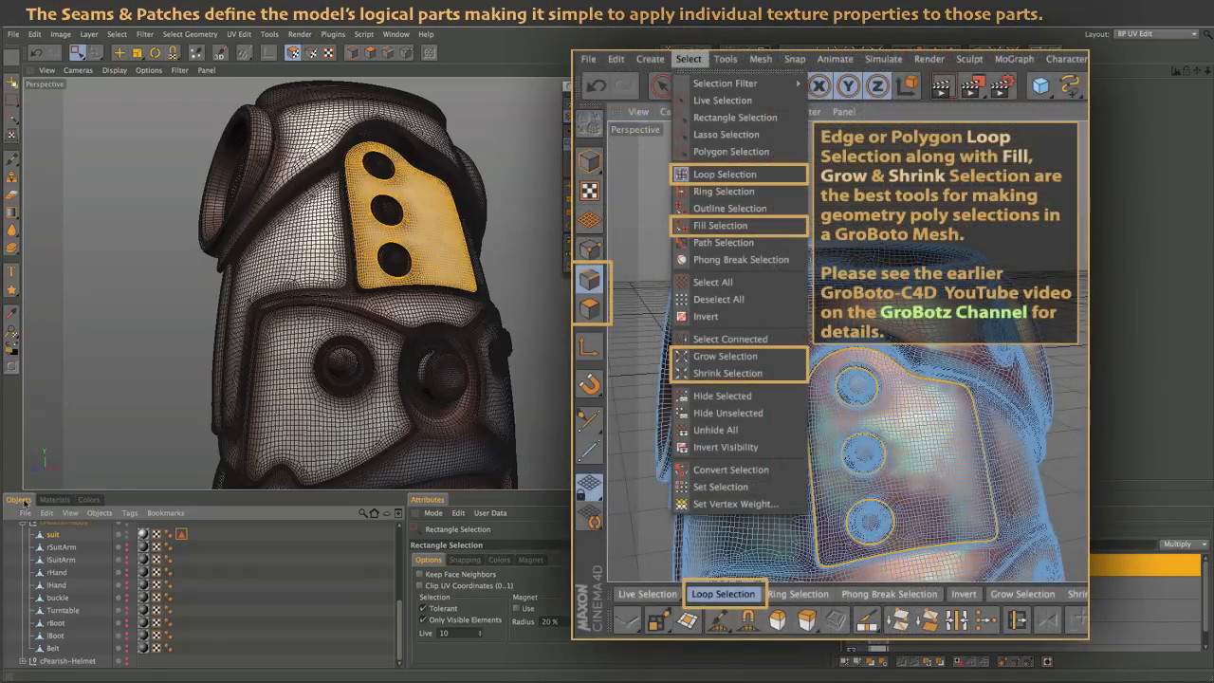
pyautogui.click(180, 534)
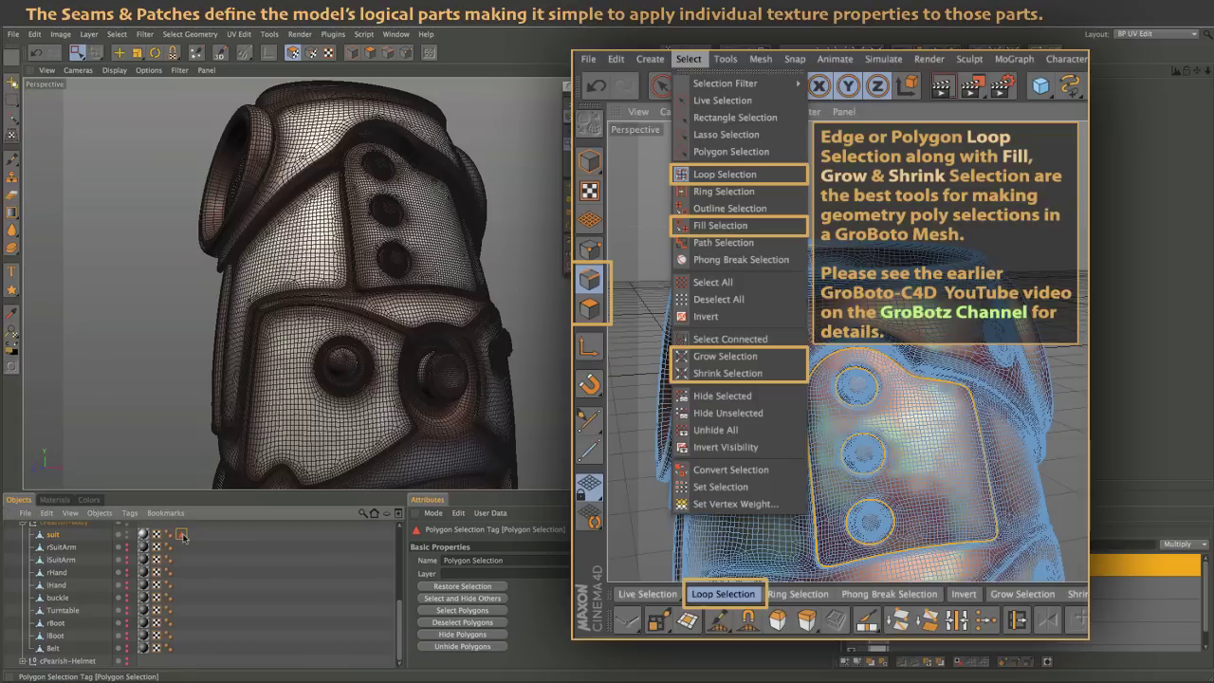
# - Restore the chest patch polygons from the tag, convert them to a texture selection, and resume 3D painting
pyautogui.click(462, 610)
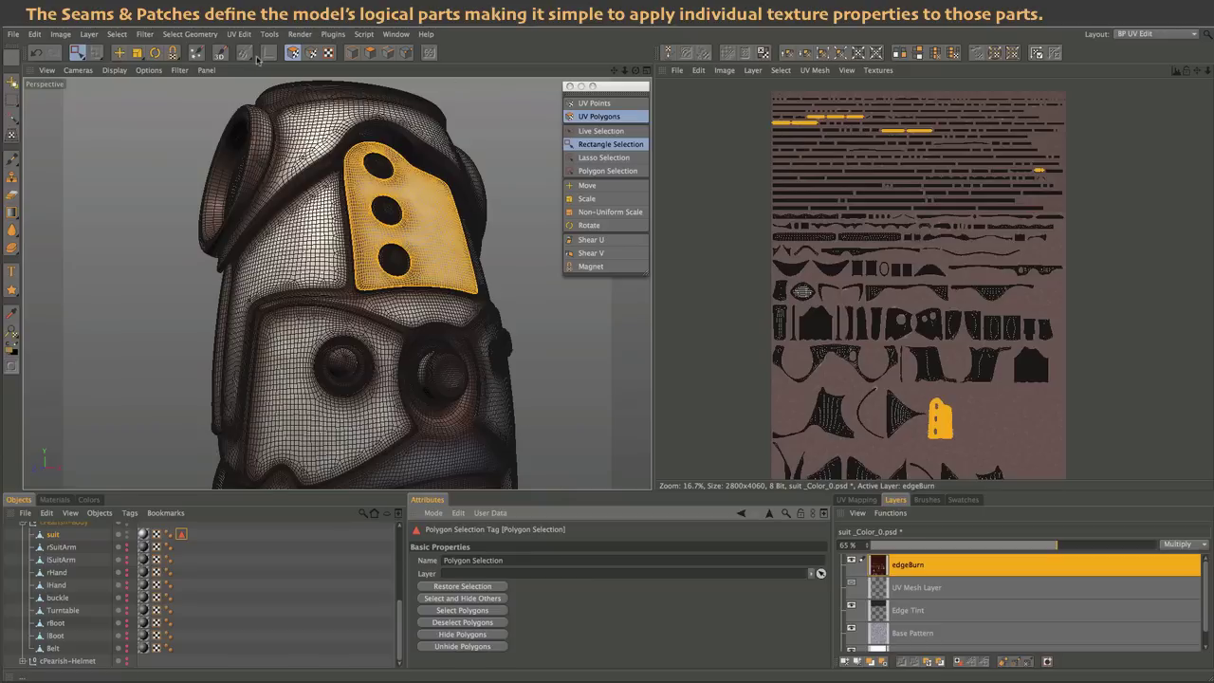
pyautogui.click(221, 54)
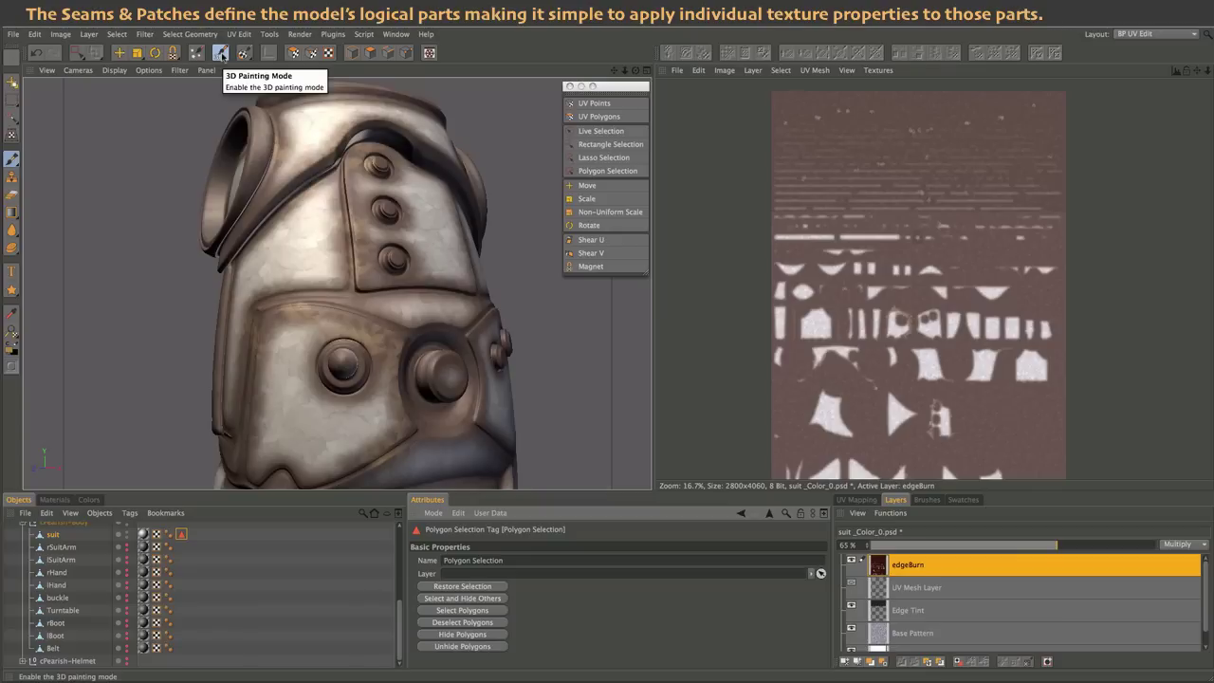
pyautogui.click(598, 117)
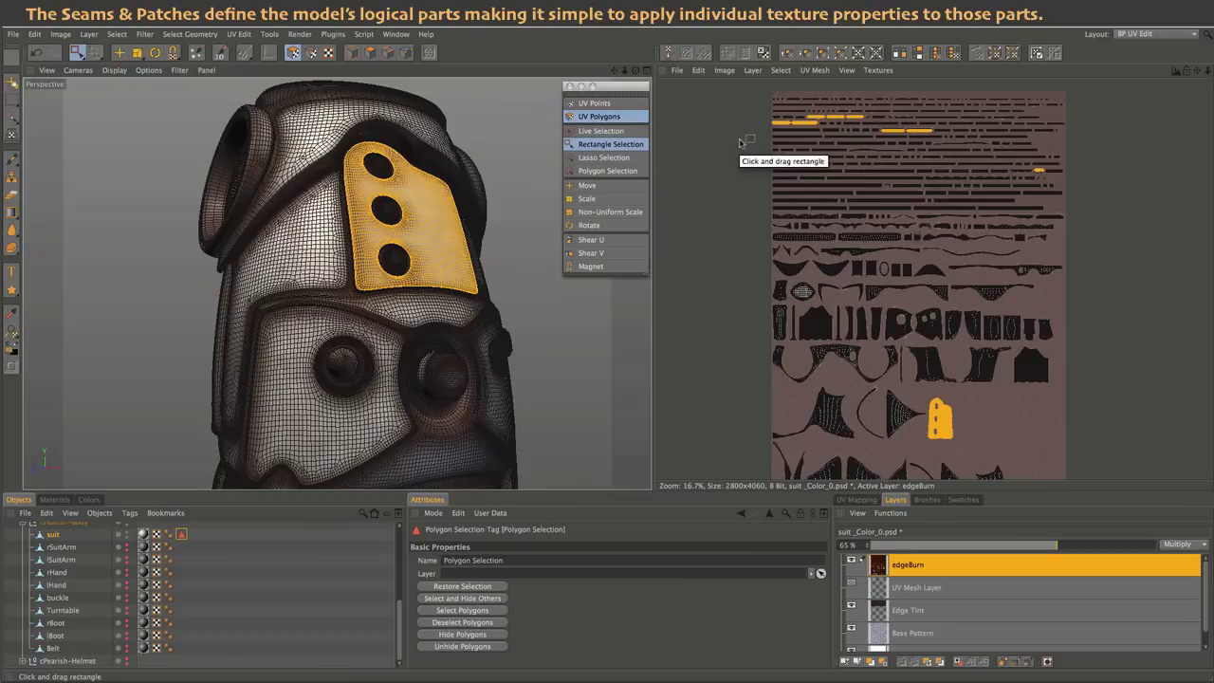
pyautogui.click(781, 71)
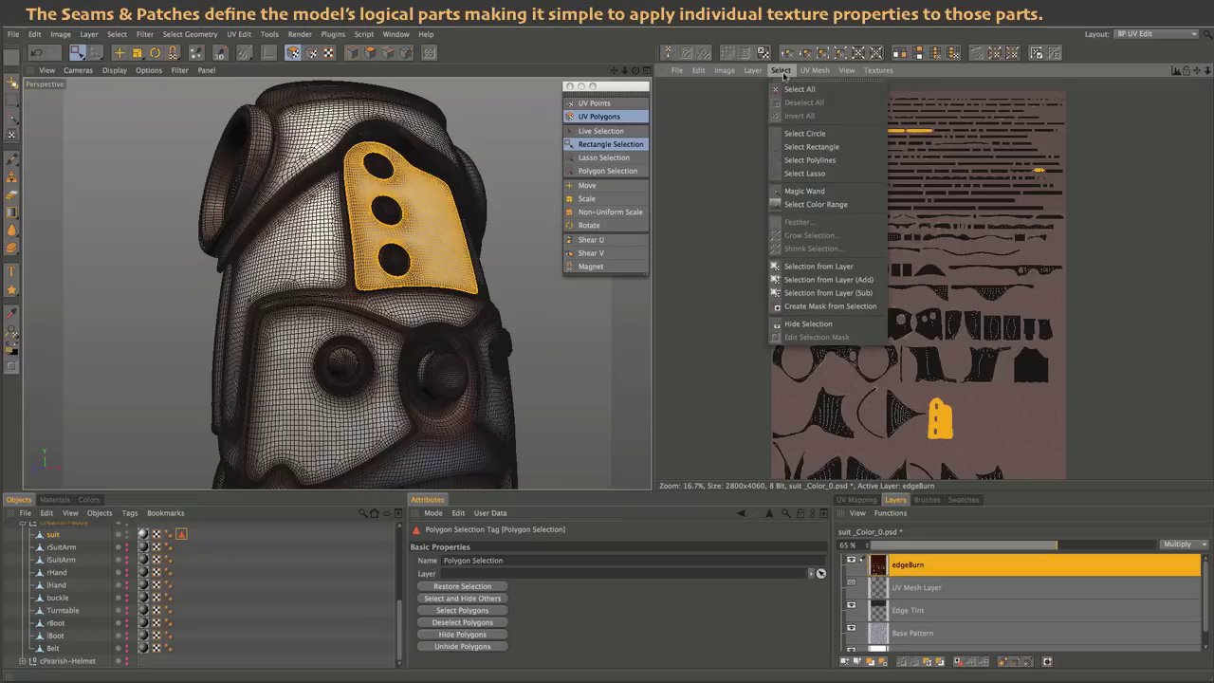
pyautogui.click(825, 303)
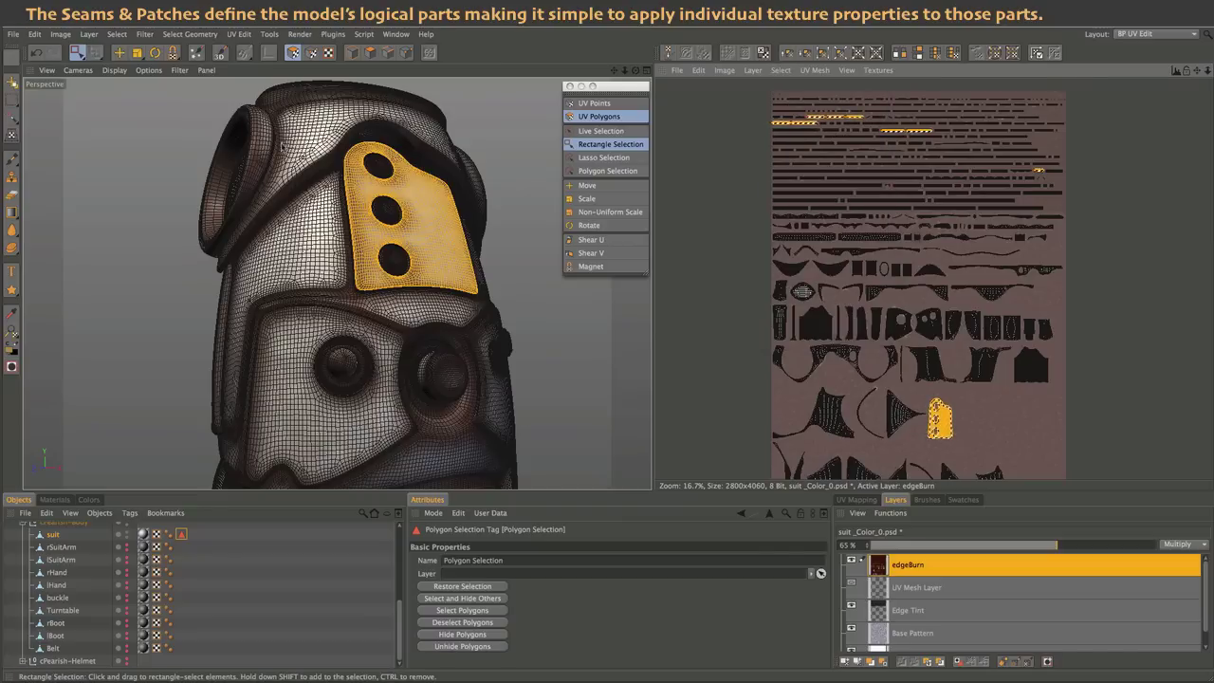
pyautogui.click(220, 54)
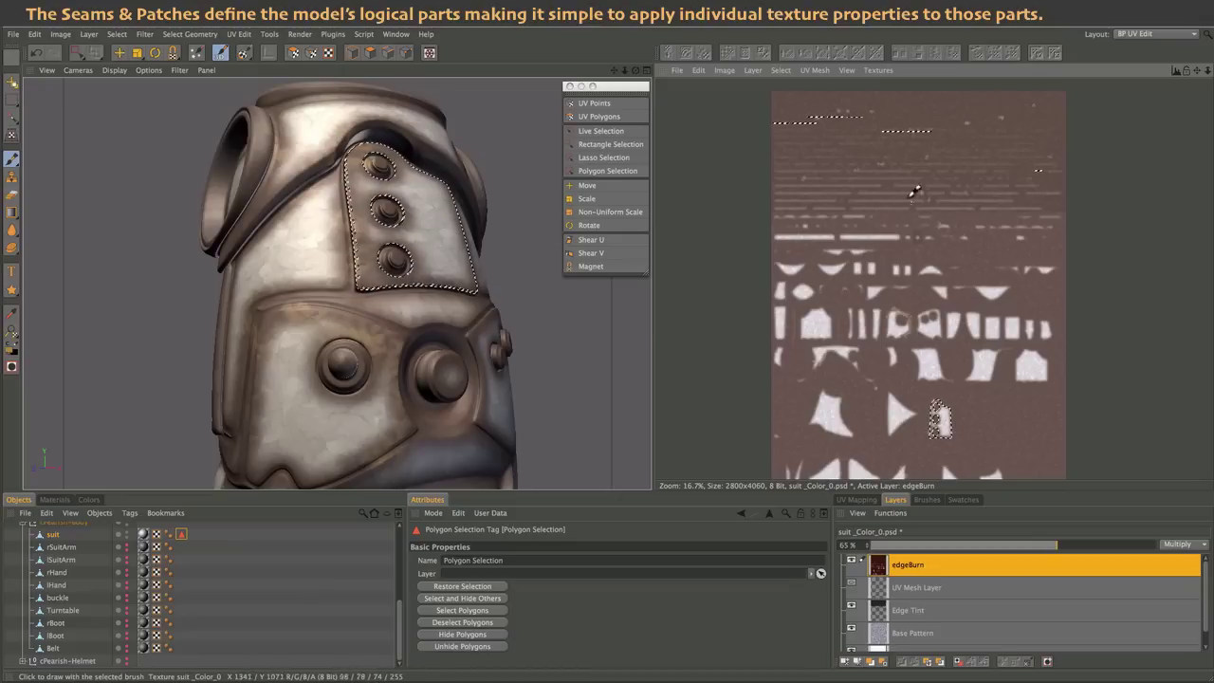
# - Hide the texture selection outline and add a new empty layer above edgeBurn
pyautogui.click(780, 71)
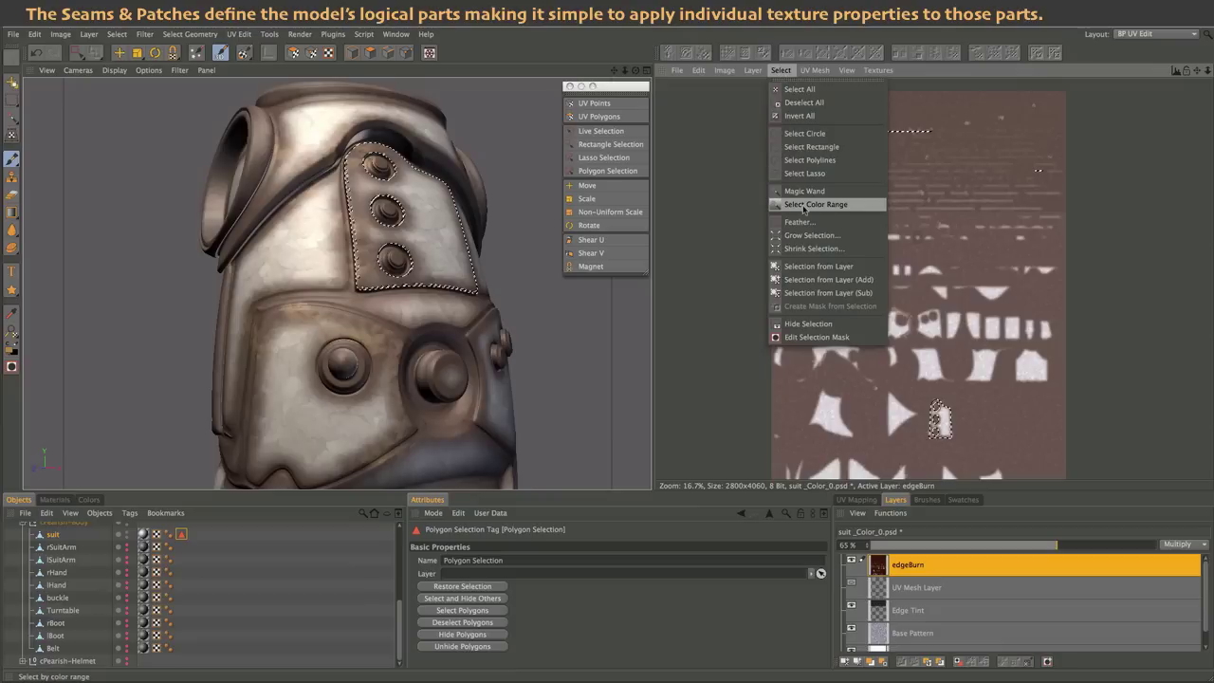
pyautogui.click(808, 323)
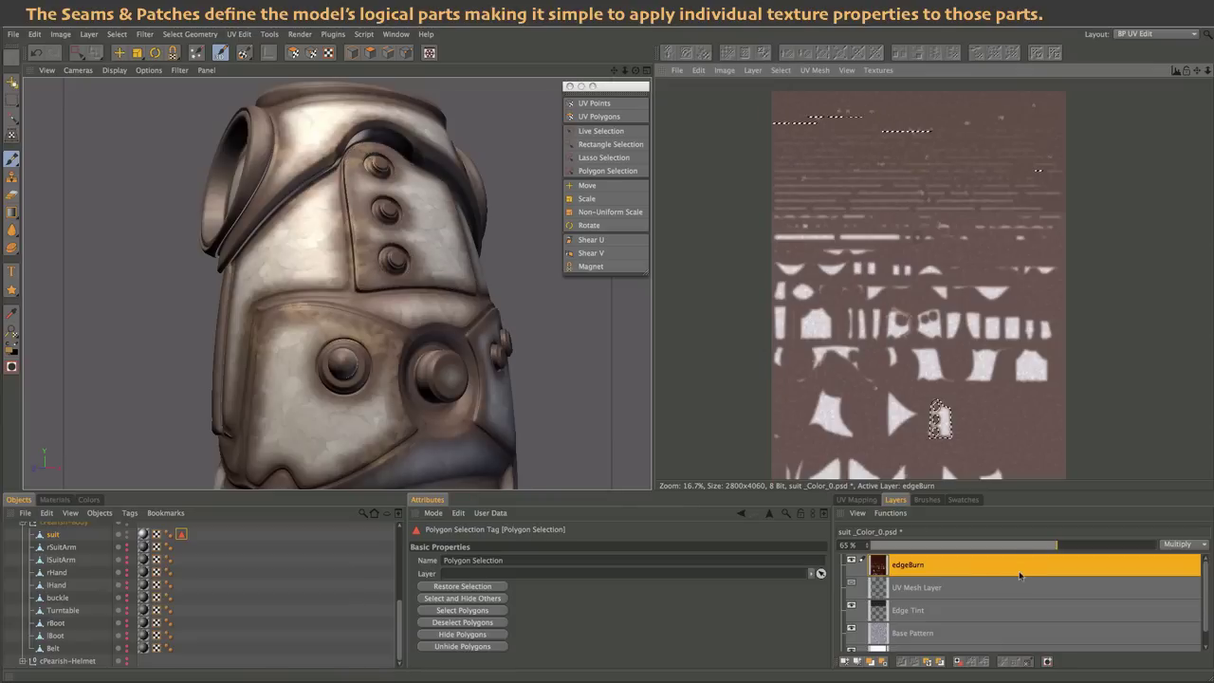
pyautogui.click(844, 661)
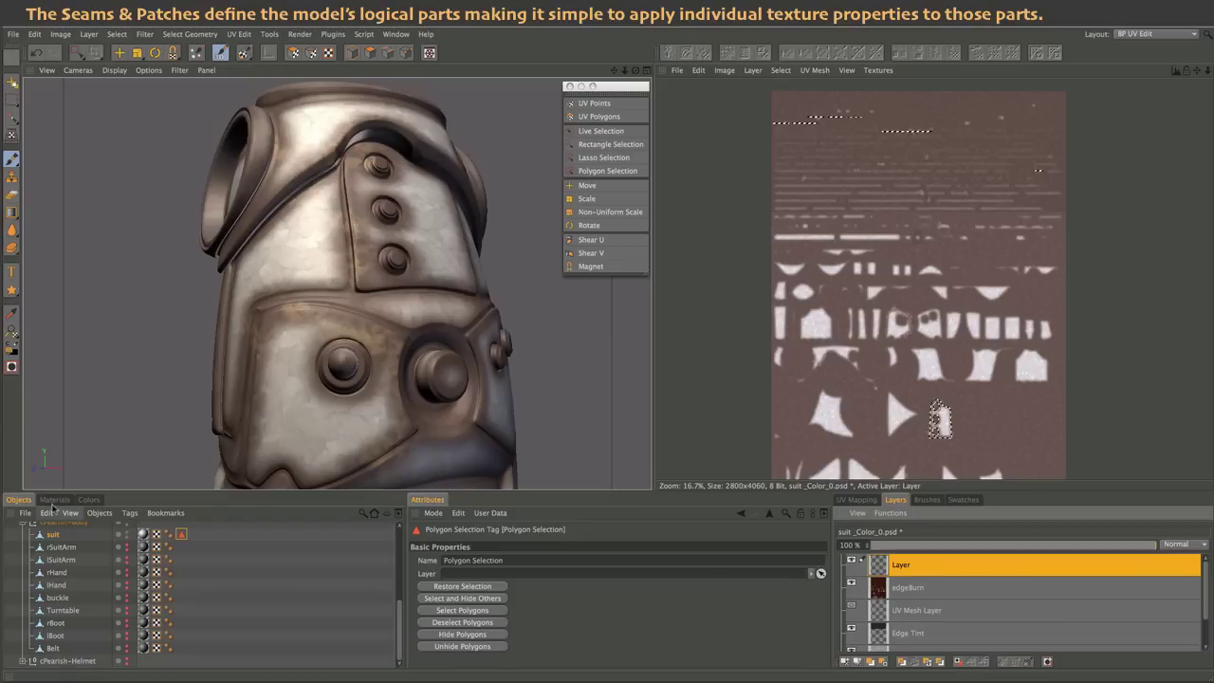
# - Choose the Brush tool and shift the paint colour from orange to yellow
pyautogui.click(87, 500)
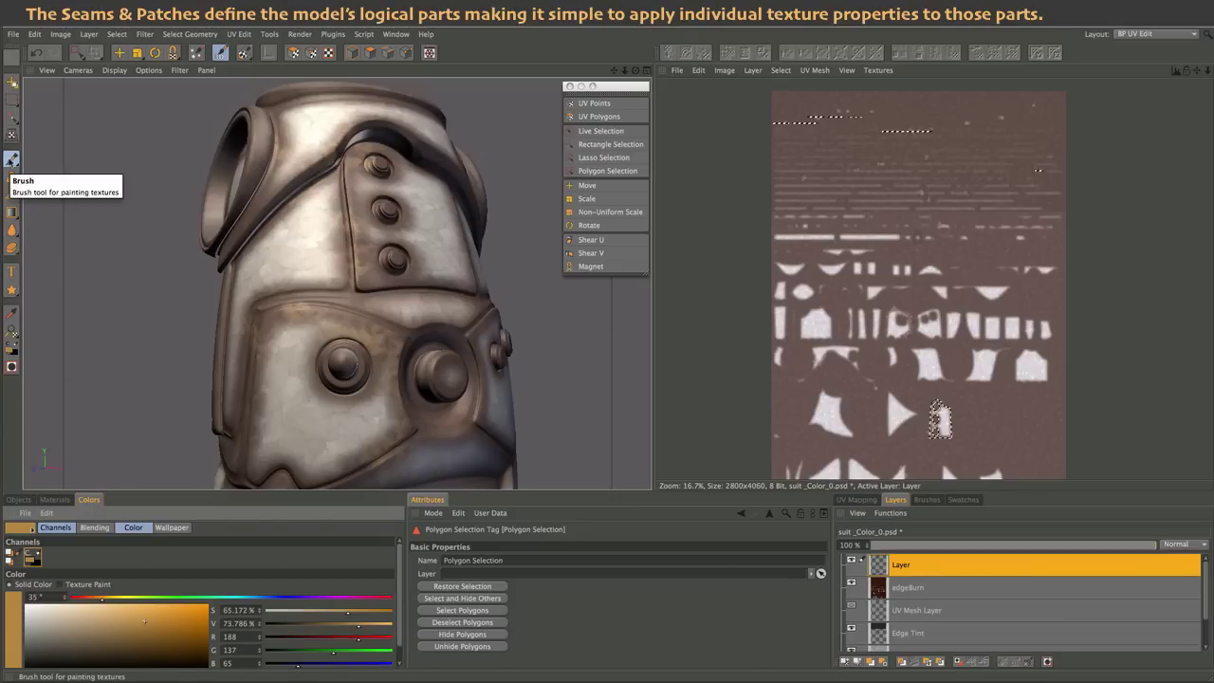
pyautogui.click(12, 160)
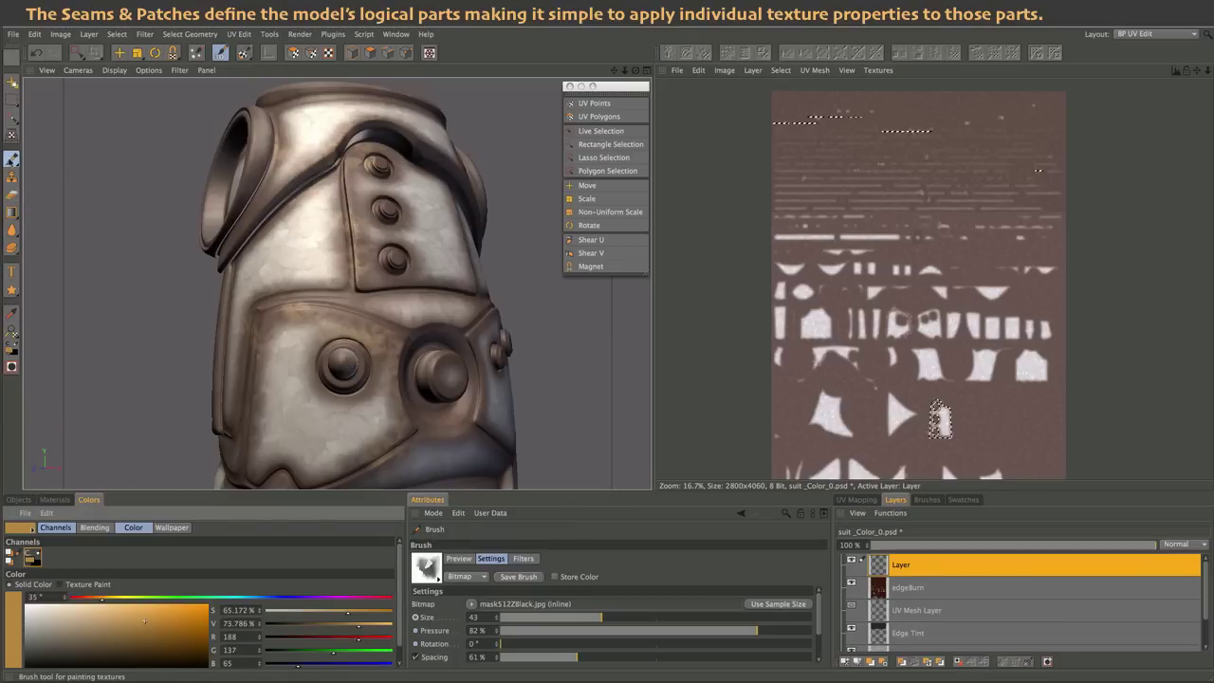
pyautogui.click(113, 601)
# - Set the hue to 54° and brush yellow stains around the rivets of the chest plate
pyautogui.moveTo(116, 601); pyautogui.dragTo(119, 601)
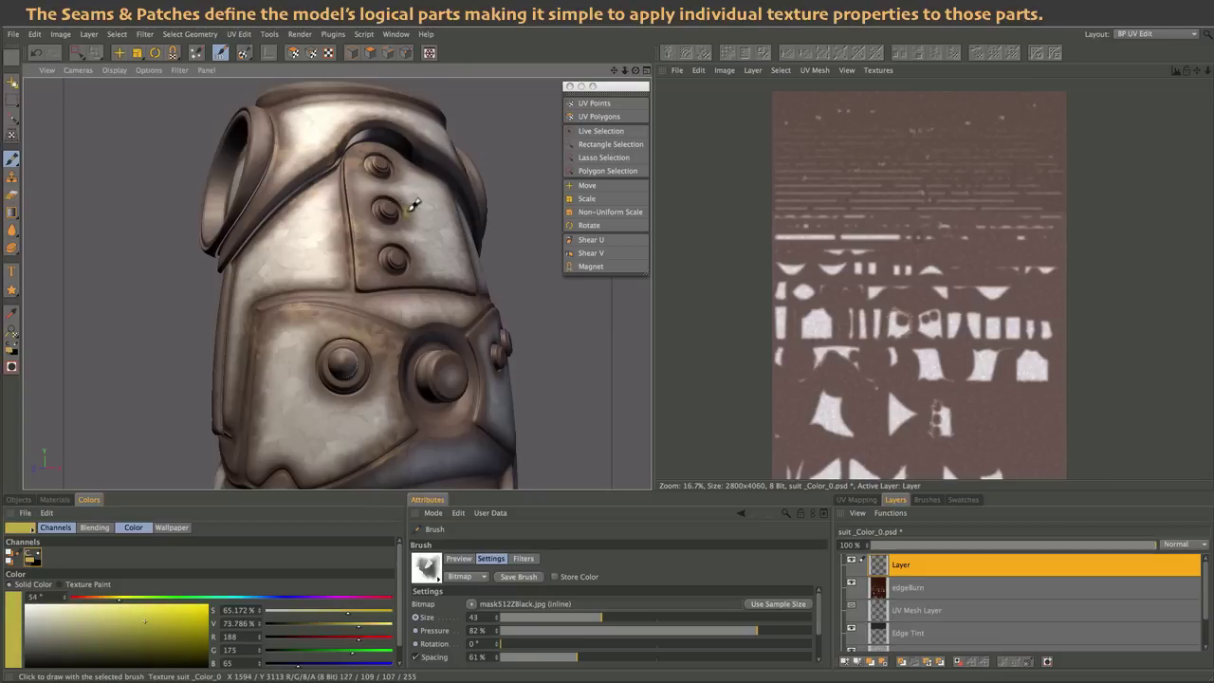
pyautogui.moveTo(412, 206)
pyautogui.mouseDown()
pyautogui.moveTo(359, 227)
pyautogui.moveTo(353, 208)
pyautogui.moveTo(350, 225)
pyautogui.moveTo(378, 194)
pyautogui.moveTo(429, 196)
pyautogui.moveTo(432, 210)
pyautogui.moveTo(379, 224)
pyautogui.moveTo(361, 201)
pyautogui.mouseUp()
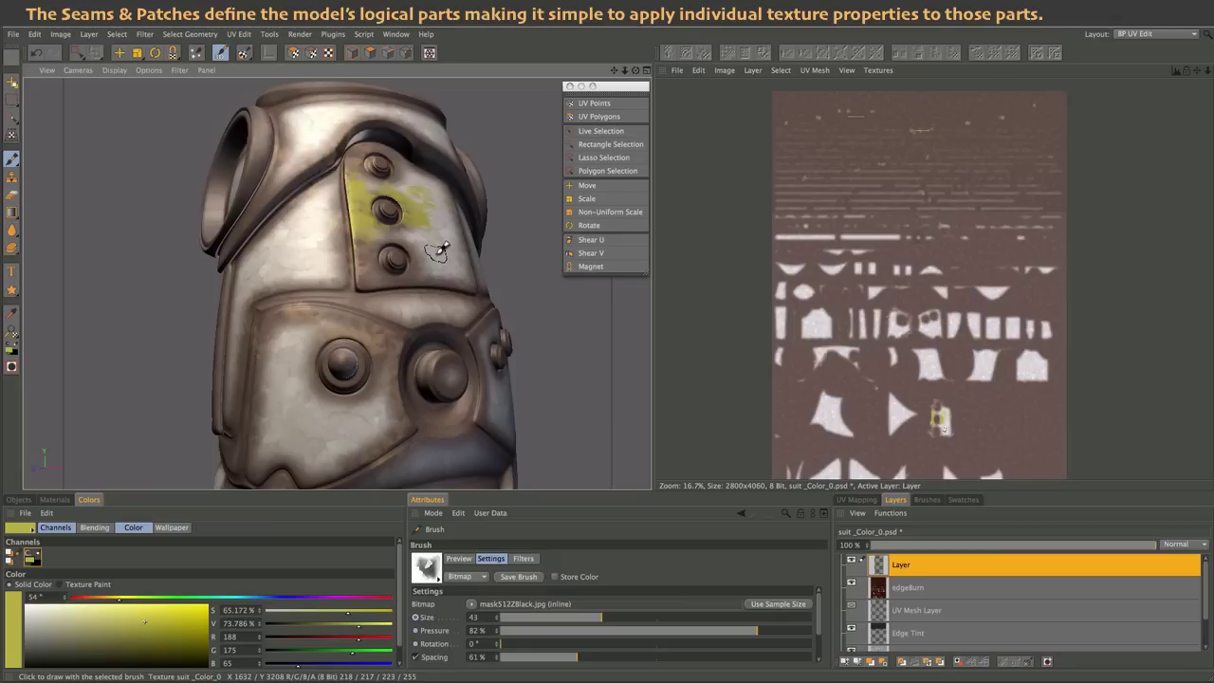
pyautogui.press('ctrl')
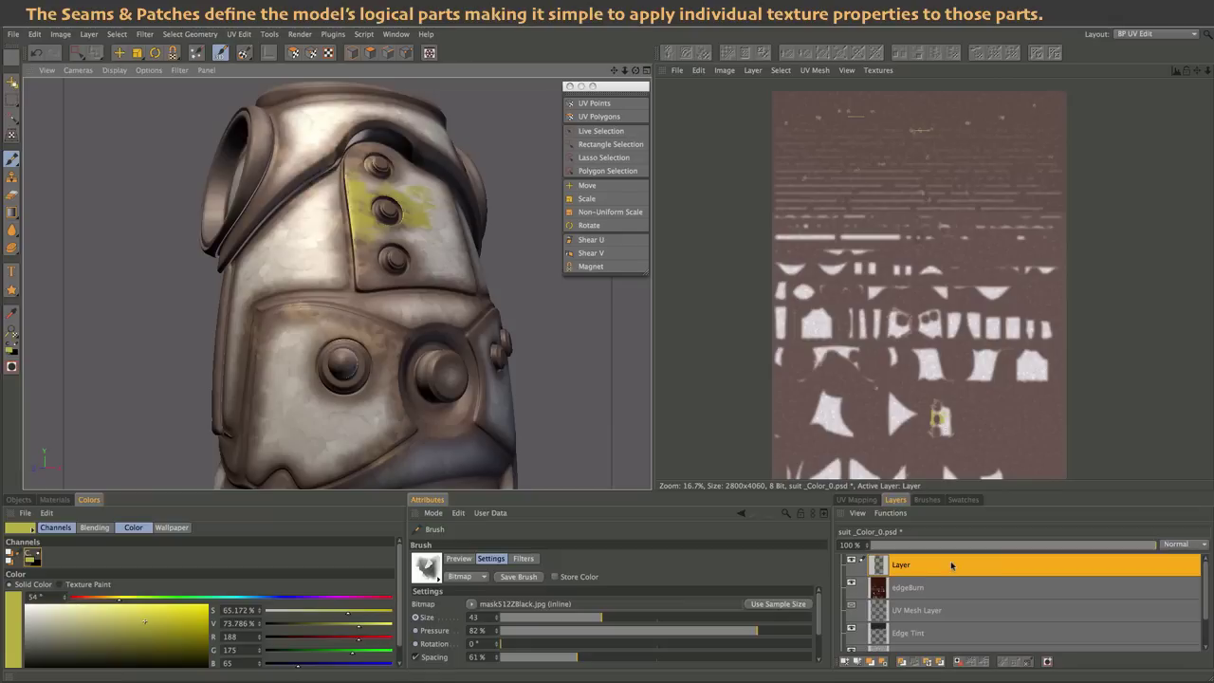
# - Try Multiply, Soft Light and Hard Light on the stain layer, settling on Overlay blend mode
pyautogui.click(1184, 546)
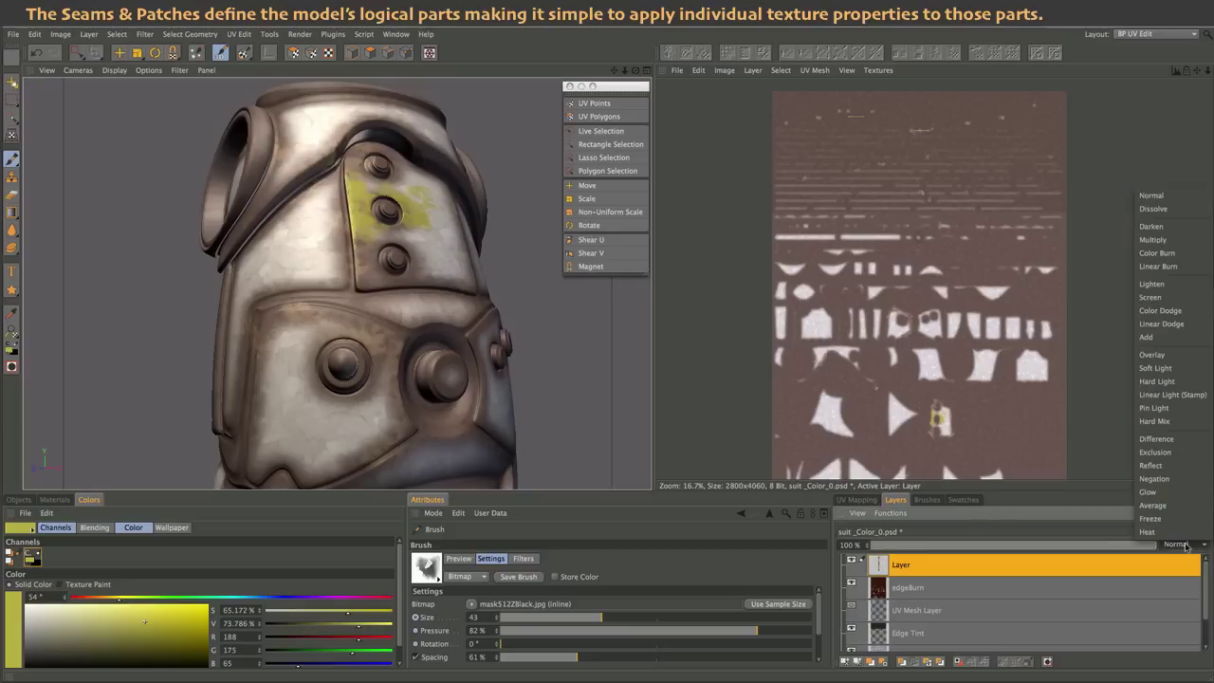
pyautogui.click(1165, 239)
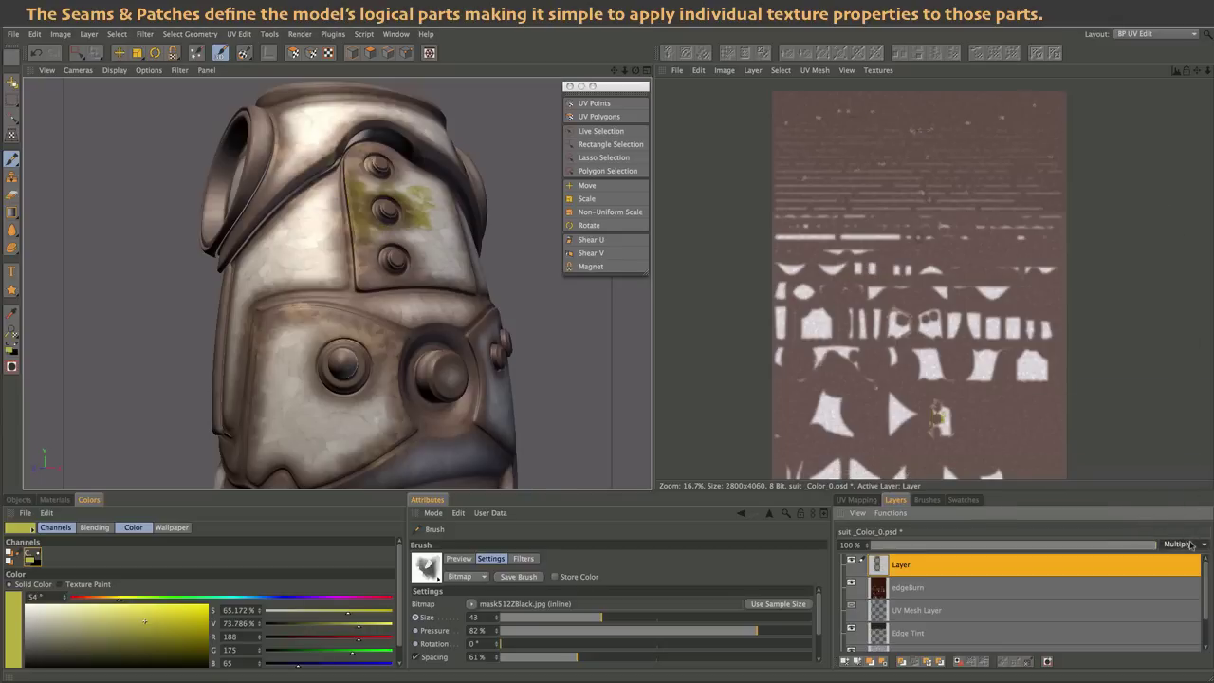
pyautogui.click(1191, 544)
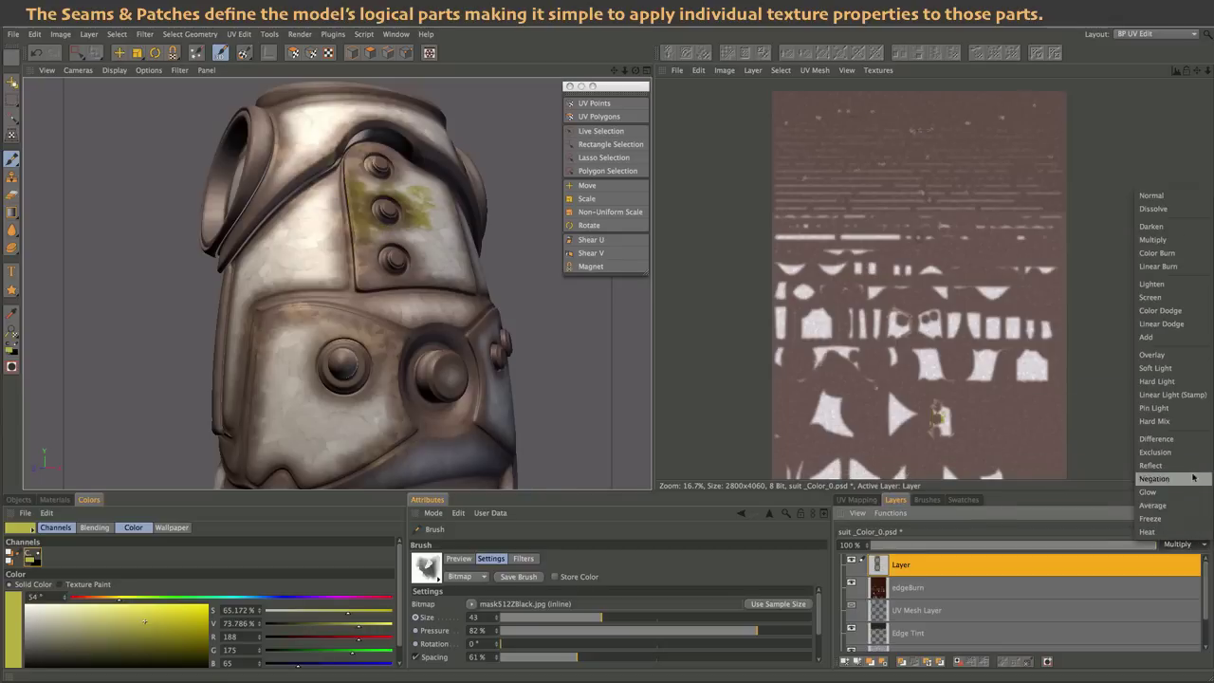
pyautogui.click(1155, 368)
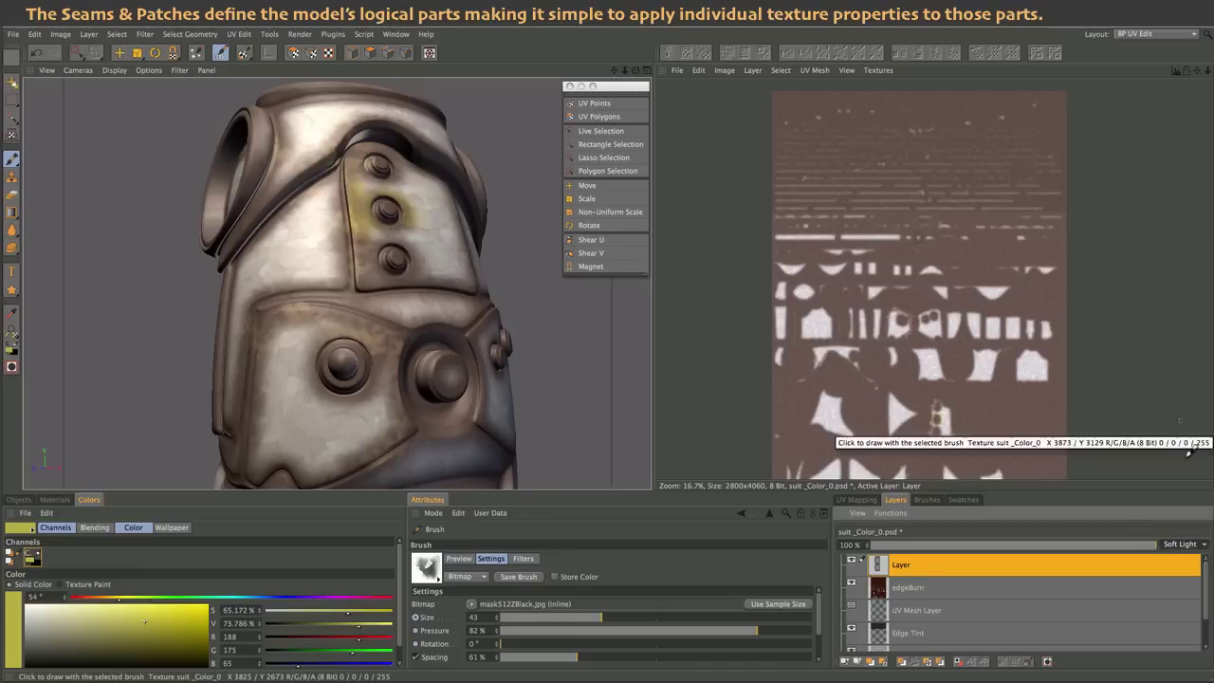
pyautogui.click(1191, 545)
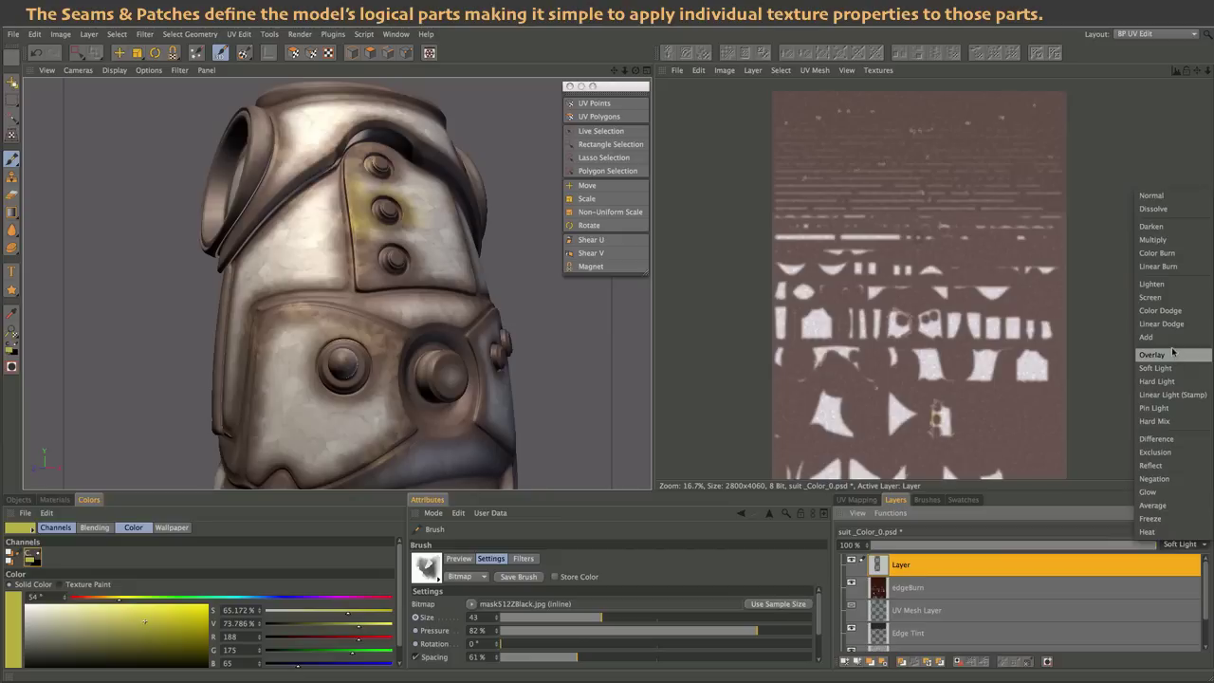
pyautogui.click(1173, 381)
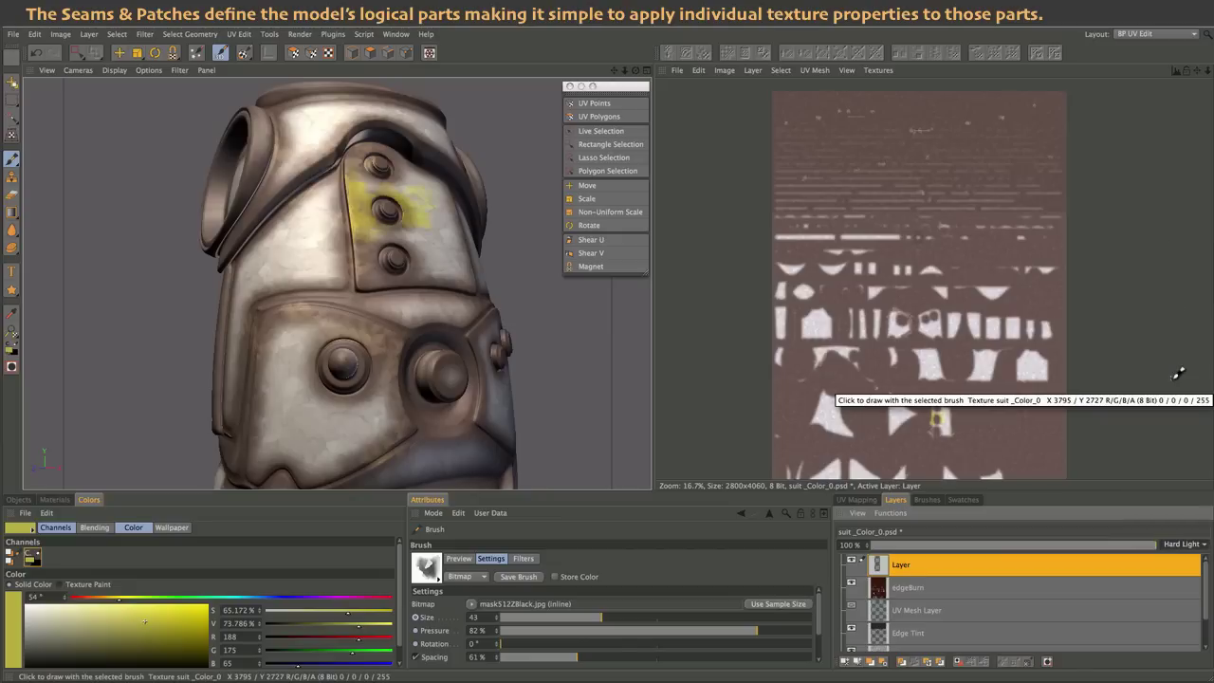
pyautogui.click(1180, 545)
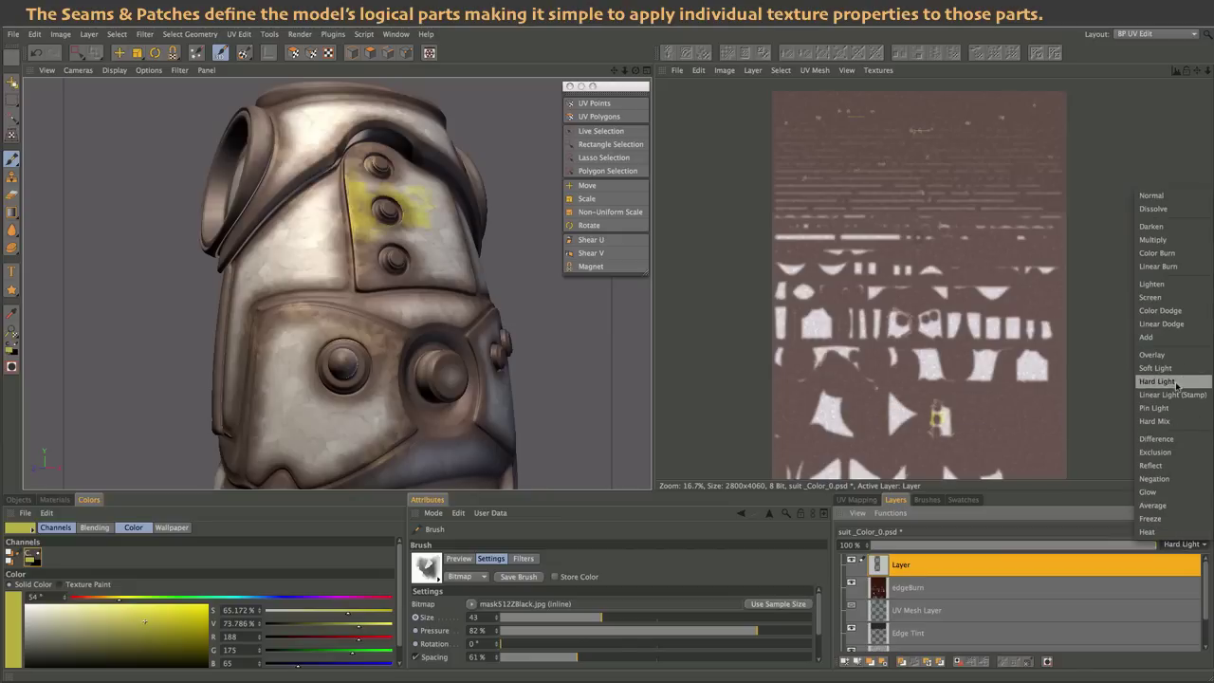
pyautogui.click(1174, 355)
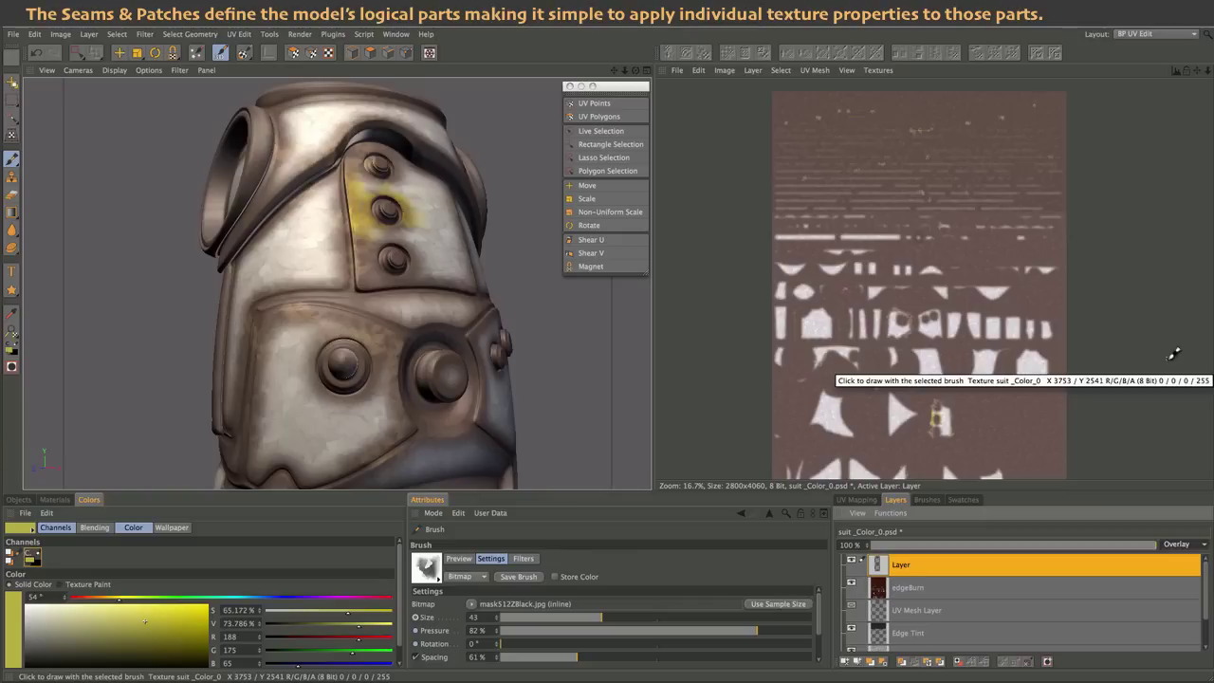
pyautogui.click(299, 36)
# - Render the view as a preview, then enlarge the brush Size to 172
pyautogui.click(315, 103)
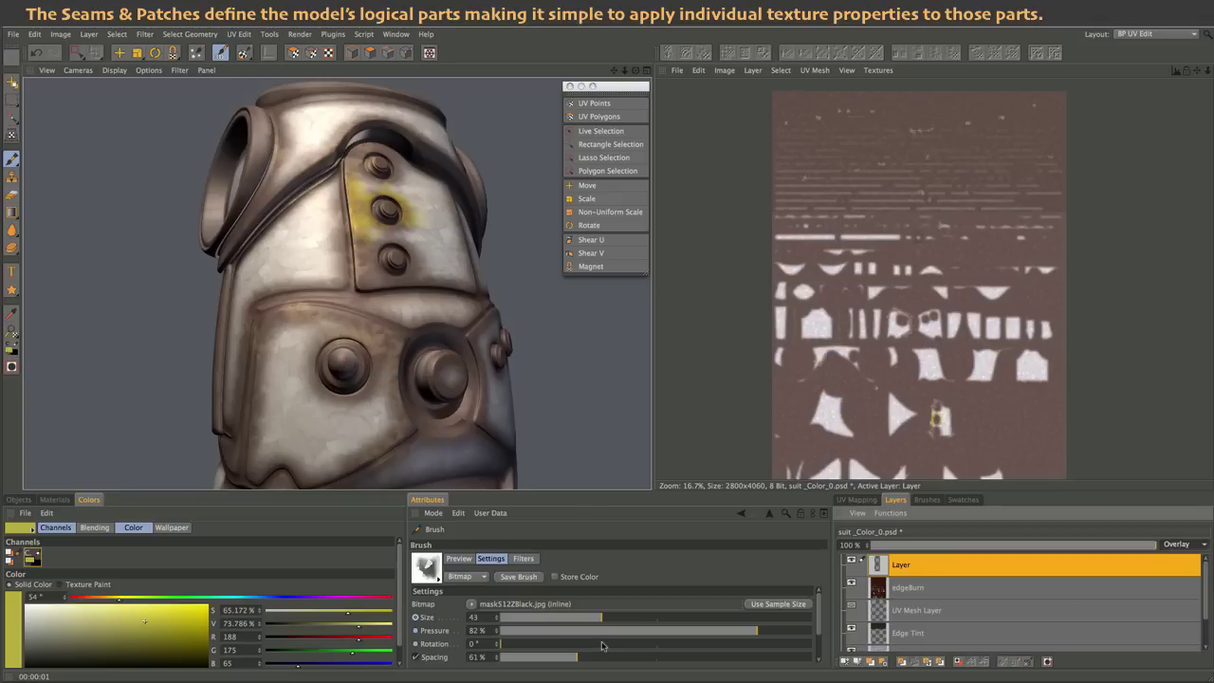
pyautogui.moveTo(605, 617); pyautogui.dragTo(706, 621)
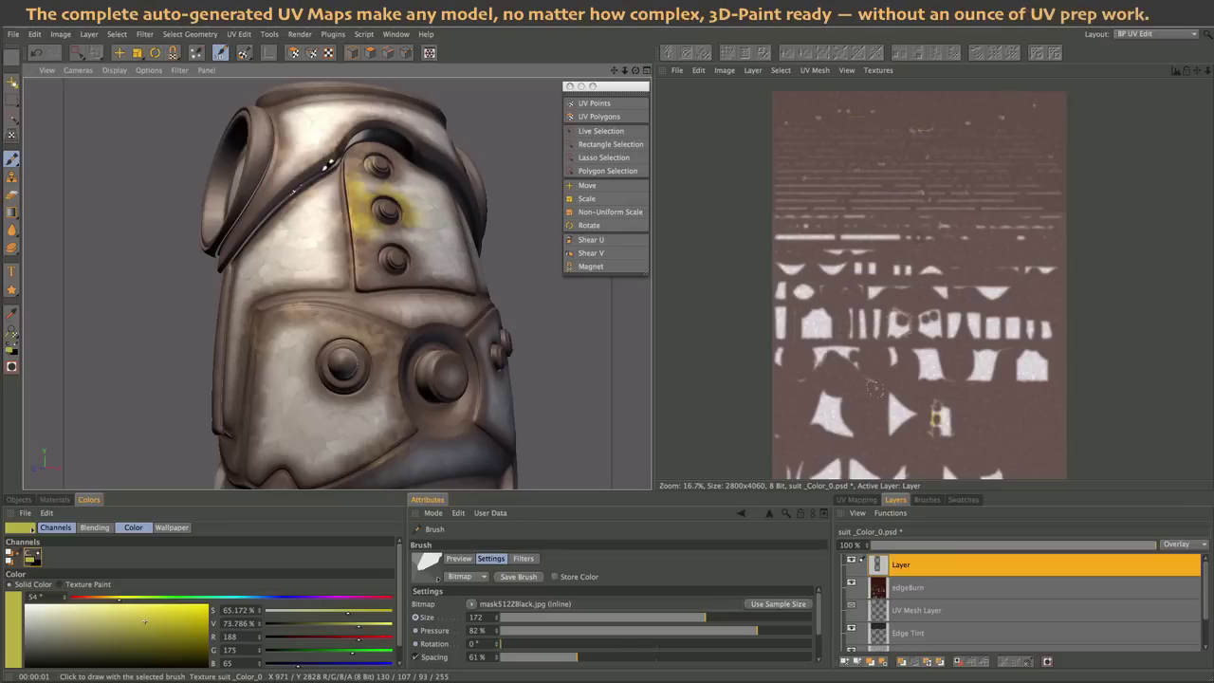
# - Enable Projection Painting and reduce the brush size somewhat
pyautogui.click(244, 54)
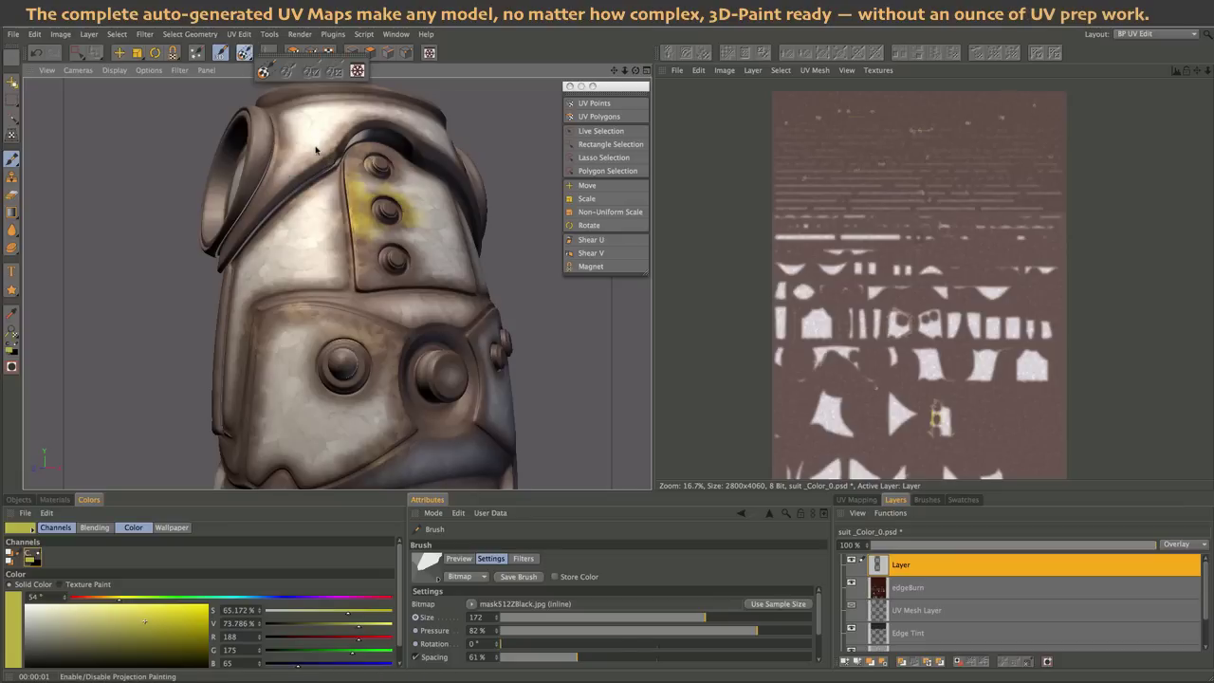
pyautogui.click(263, 72)
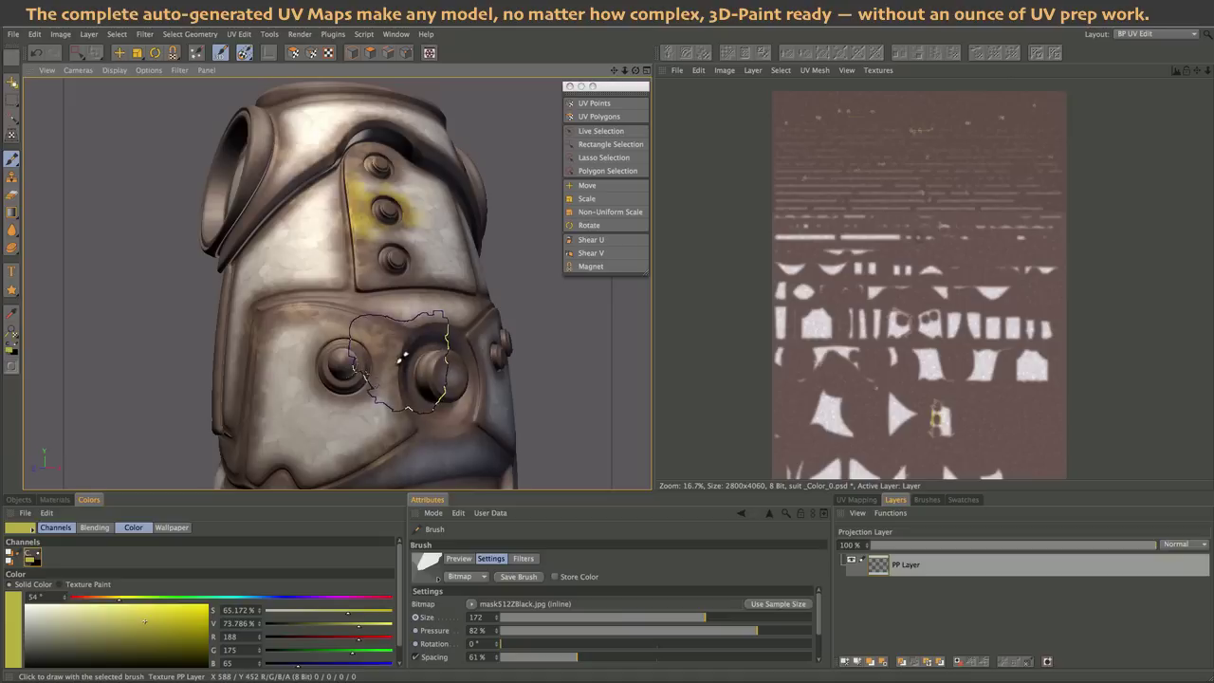
pyautogui.moveTo(709, 623)
pyautogui.mouseDown()
pyautogui.moveTo(594, 620)
pyautogui.moveTo(633, 619)
pyautogui.mouseUp()
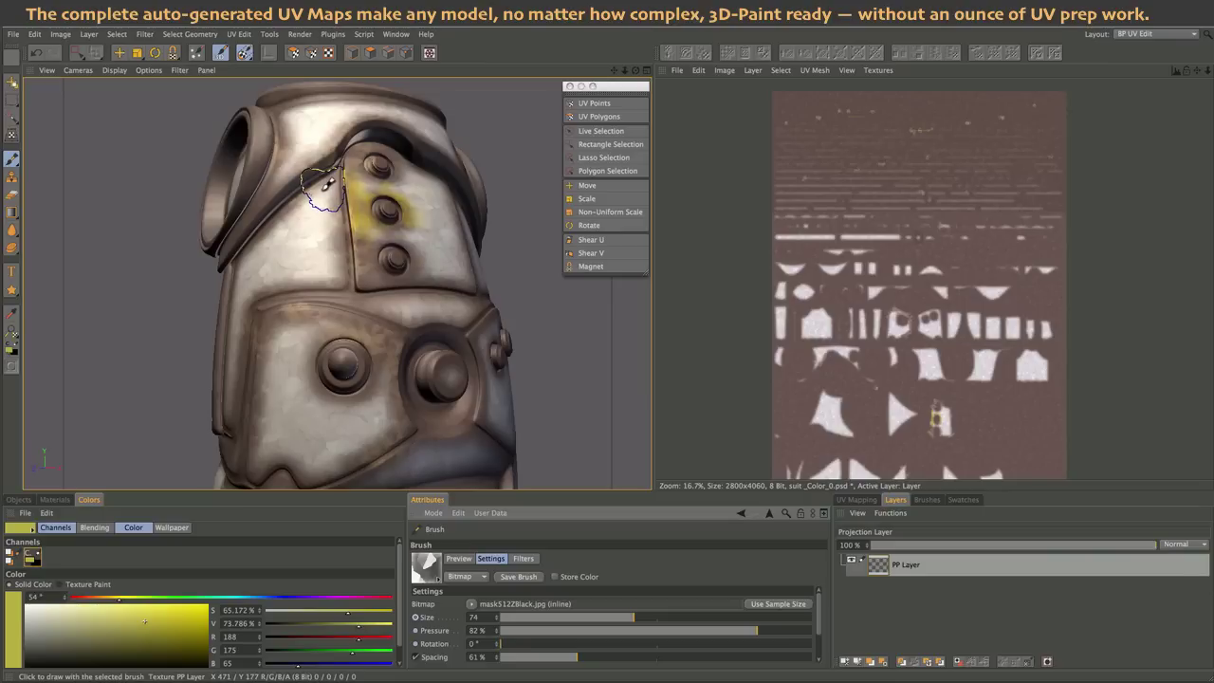
# - Project yellow stains over the upper shoulder and lower chest panel, then shrink the brush to 19
pyautogui.moveTo(319, 123); pyautogui.dragTo(307, 168)
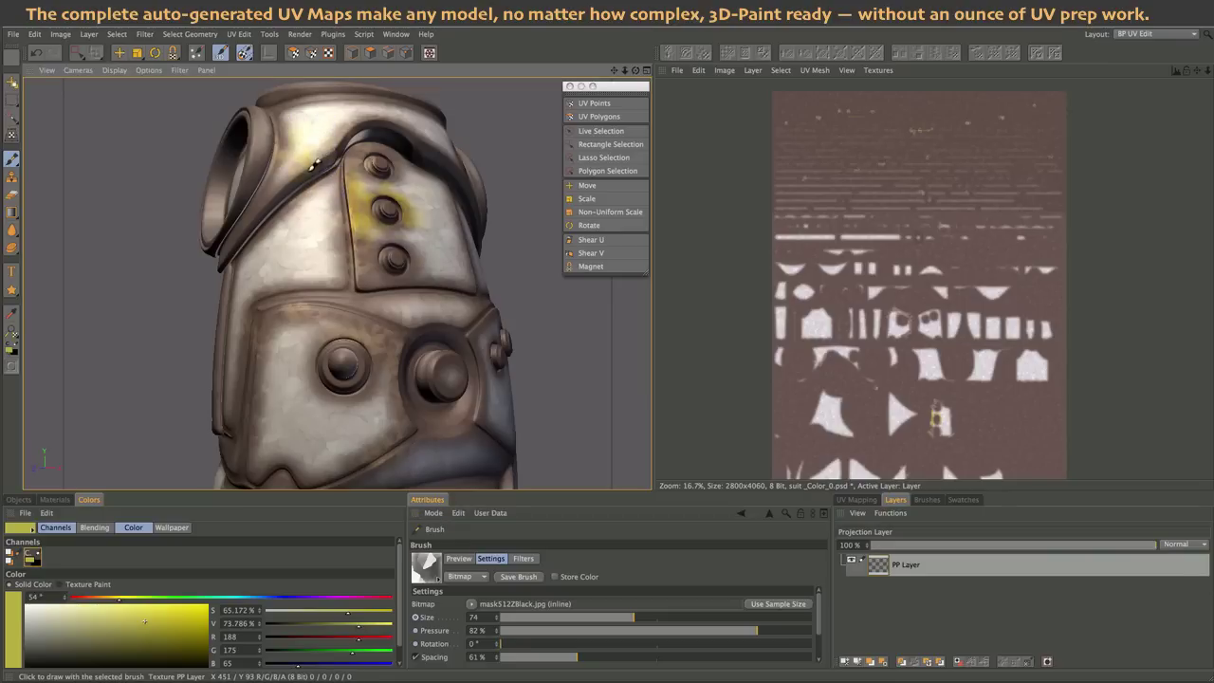
pyautogui.moveTo(319, 247)
pyautogui.mouseDown()
pyautogui.moveTo(291, 409)
pyautogui.moveTo(313, 109)
pyautogui.mouseUp()
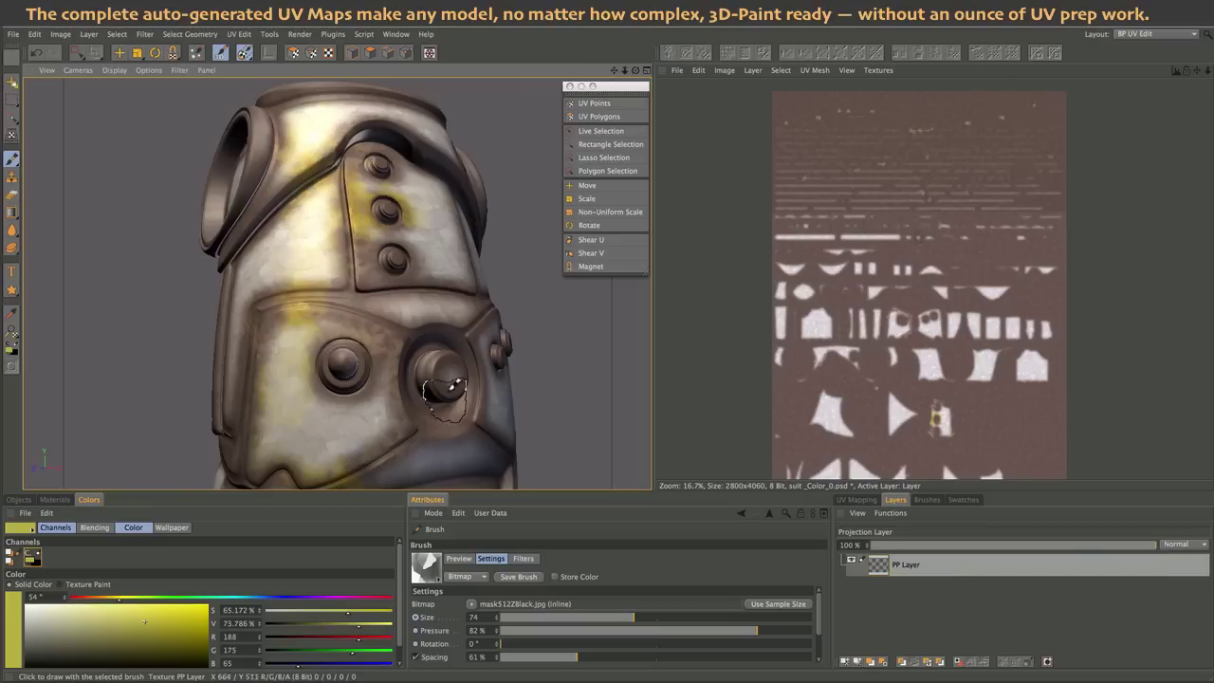
pyautogui.moveTo(623, 619)
pyautogui.mouseDown()
pyautogui.moveTo(536, 618)
pyautogui.moveTo(566, 618)
pyautogui.mouseUp()
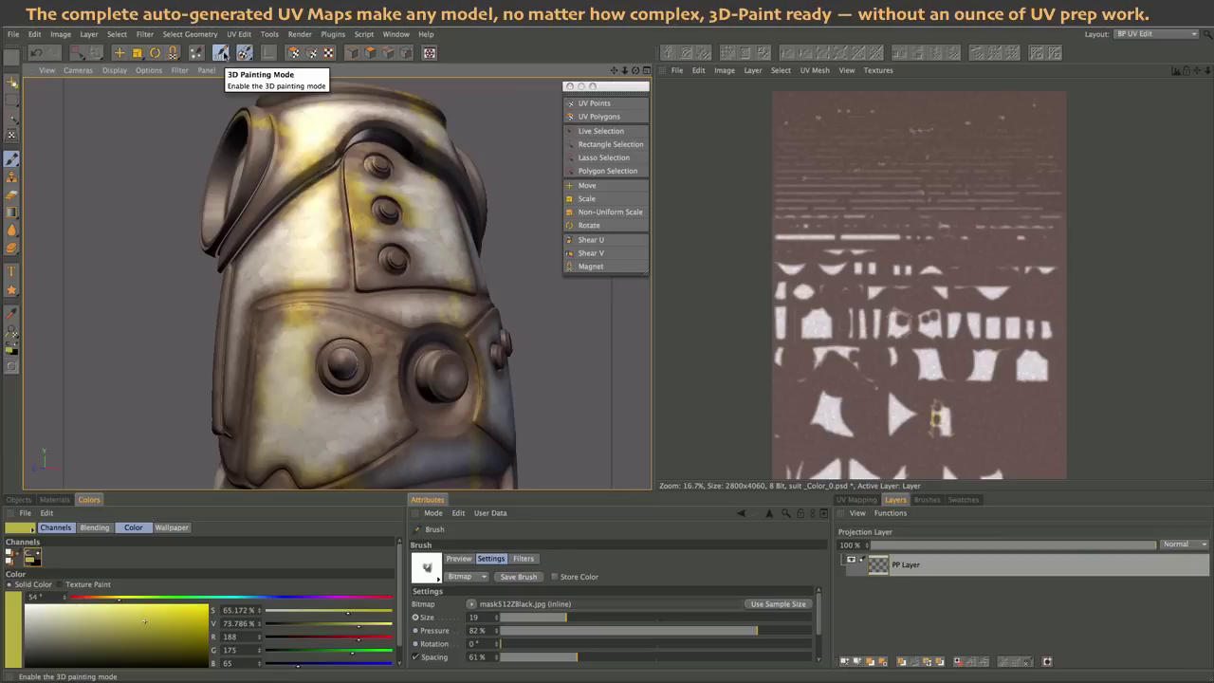
# - Apply the projected stains to the texture, toggle the stain layer to compare, and render a preview
pyautogui.click(244, 53)
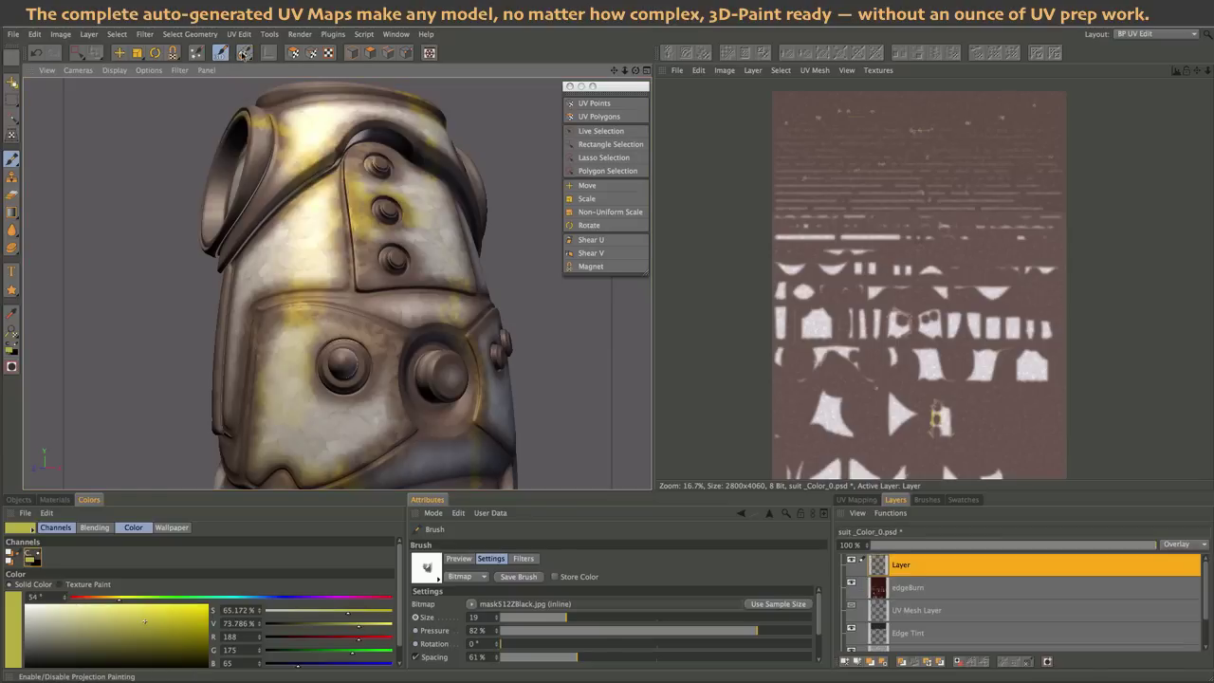
pyautogui.click(851, 561)
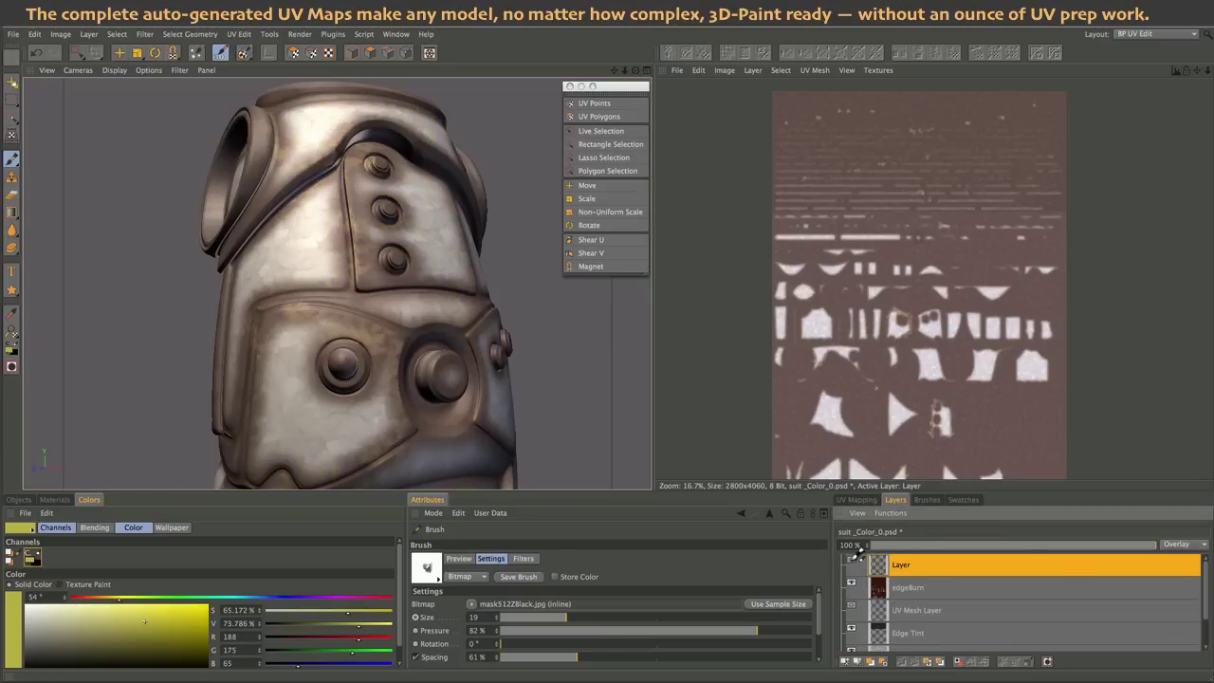
pyautogui.click(851, 561)
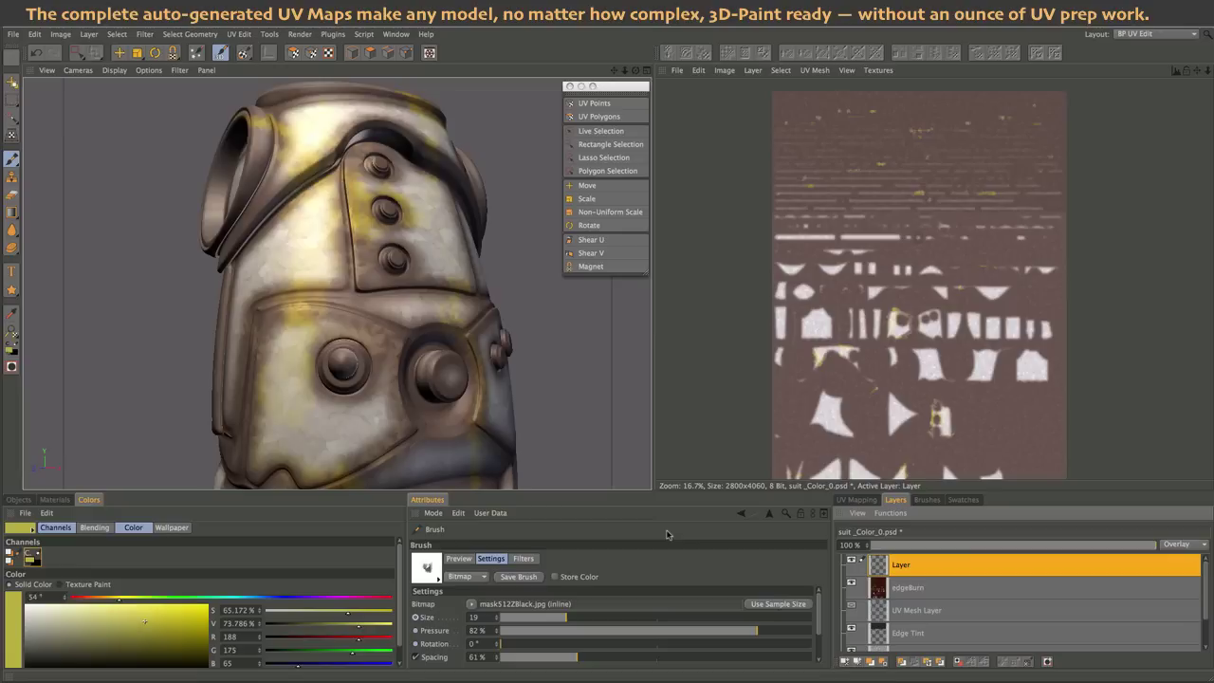
pyautogui.click(296, 34)
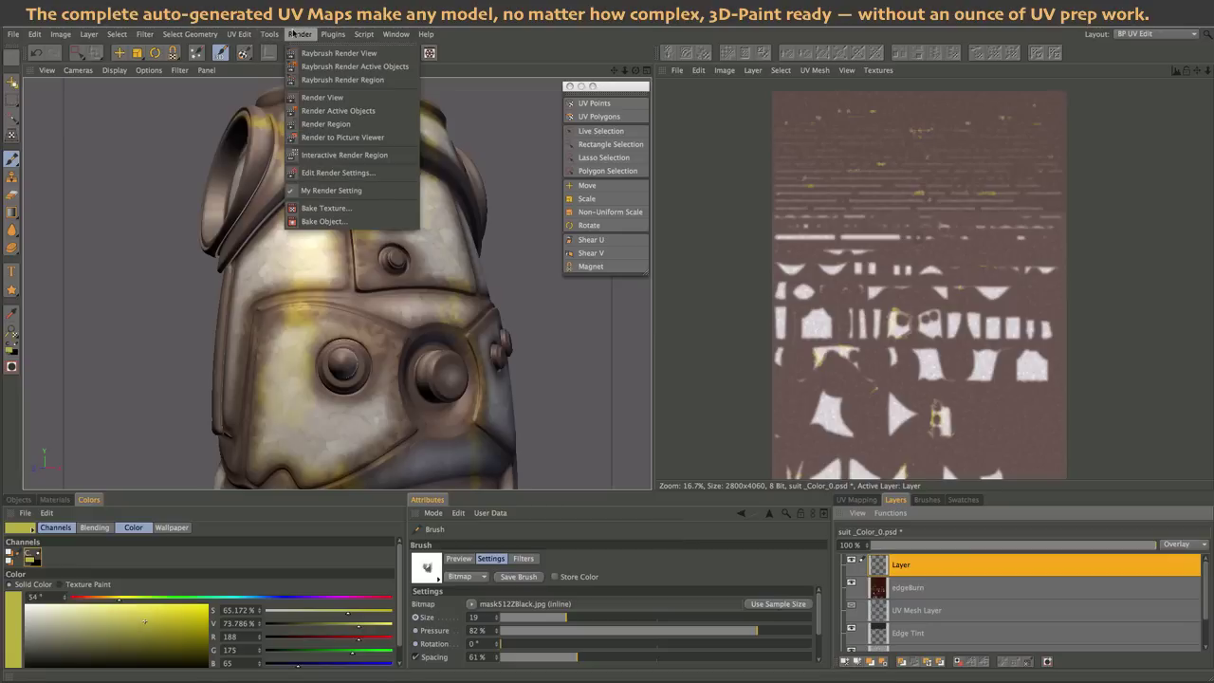
pyautogui.click(322, 96)
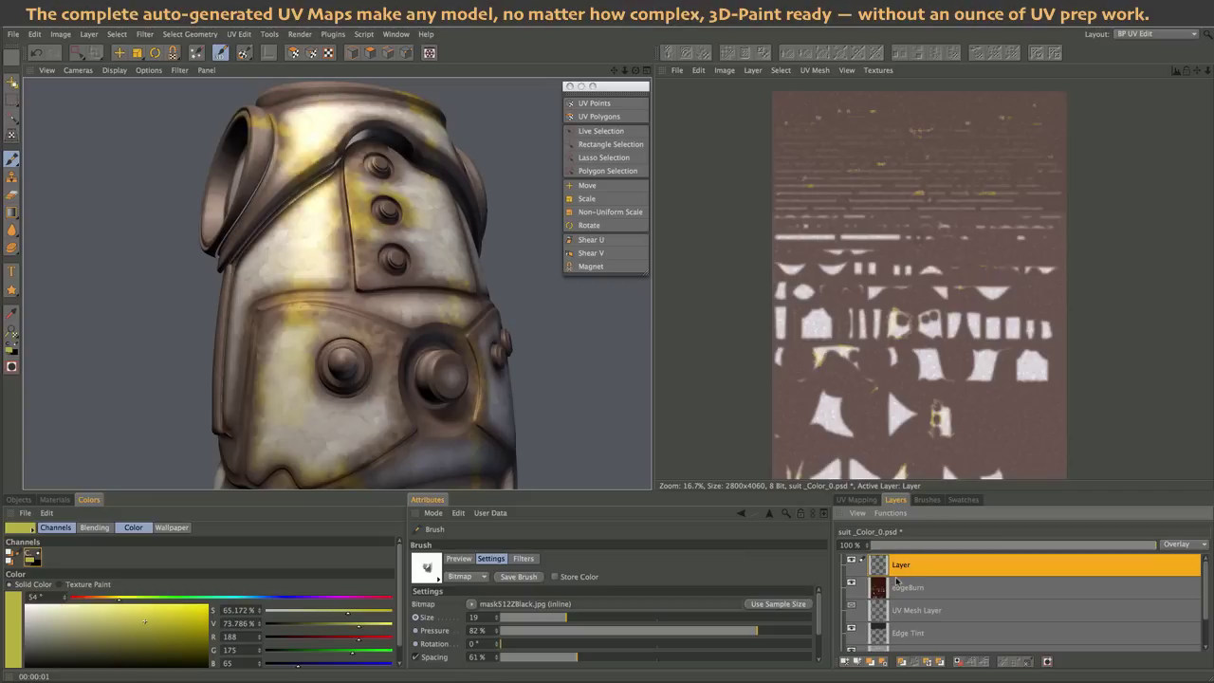
# - Add a new empty texture layer and box-select the two chest-plate UV polygon islands
pyautogui.click(844, 661)
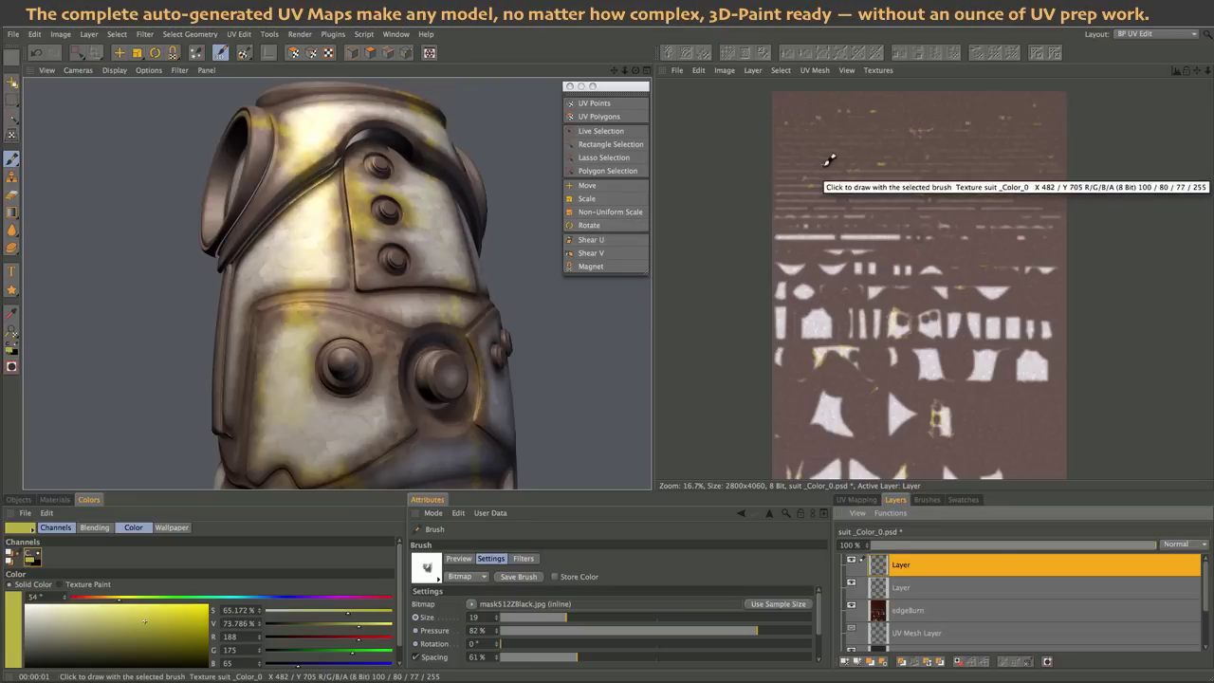
pyautogui.click(619, 117)
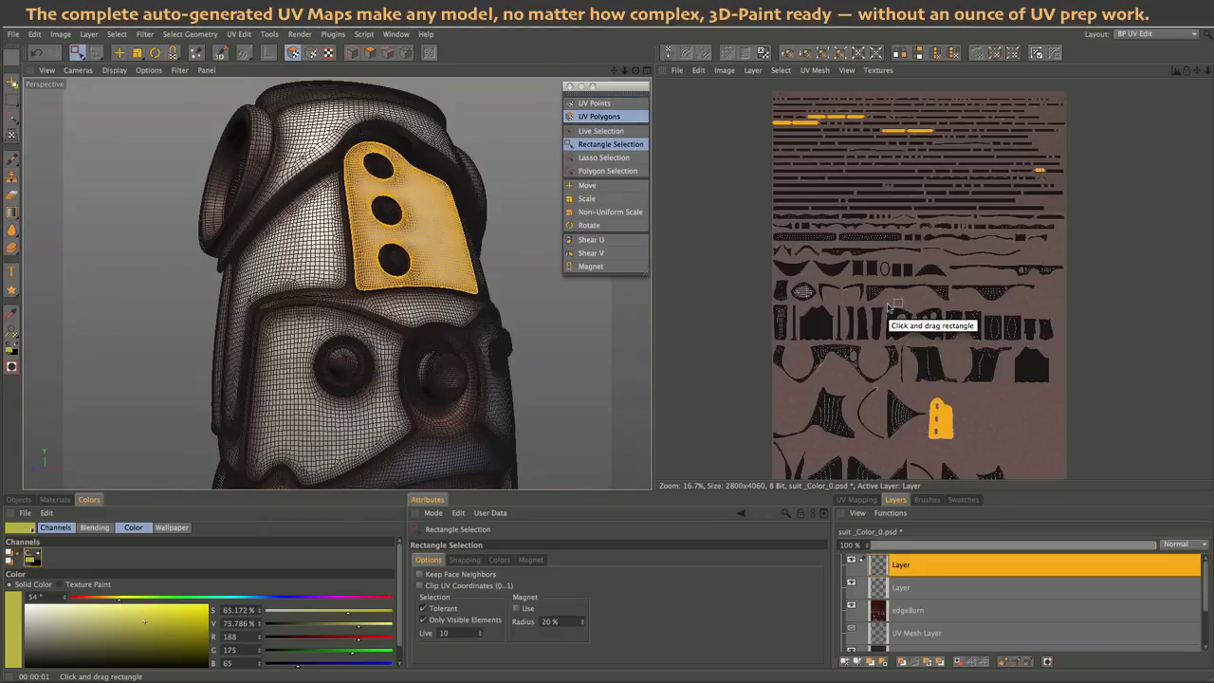
pyautogui.moveTo(886, 303); pyautogui.dragTo(948, 349)
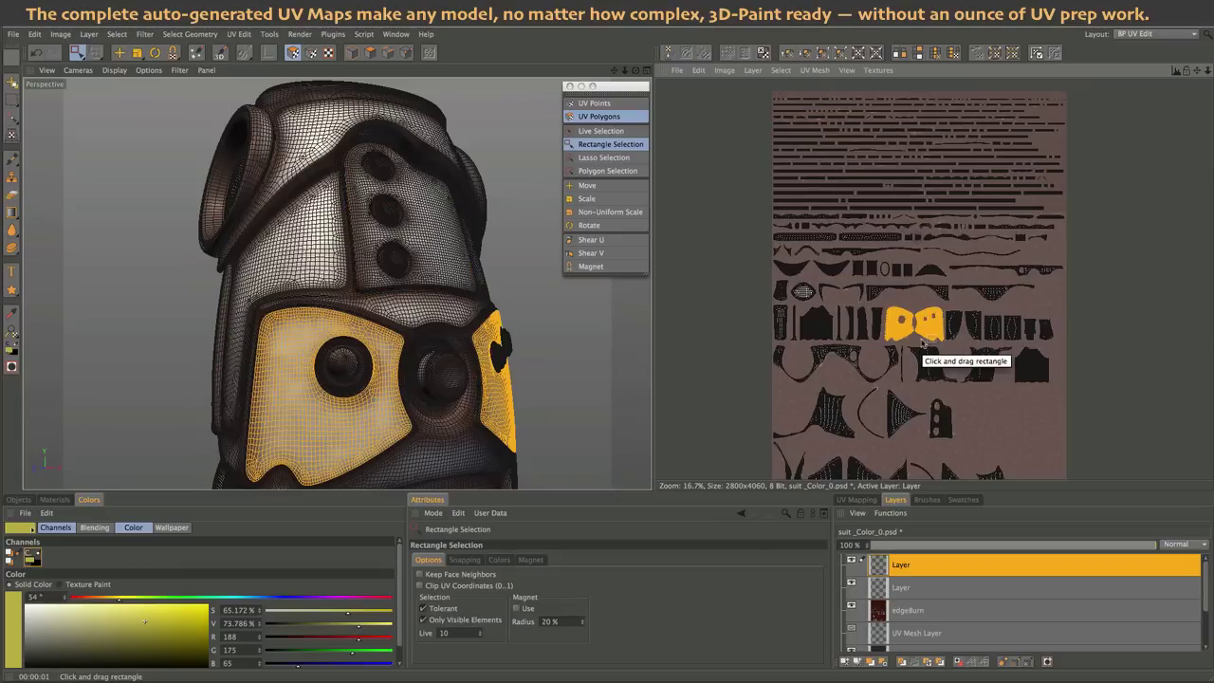
# - Turn the chest-plate UV selection into a pixel selection and make its outline active
pyautogui.scroll(3, 921, 342)
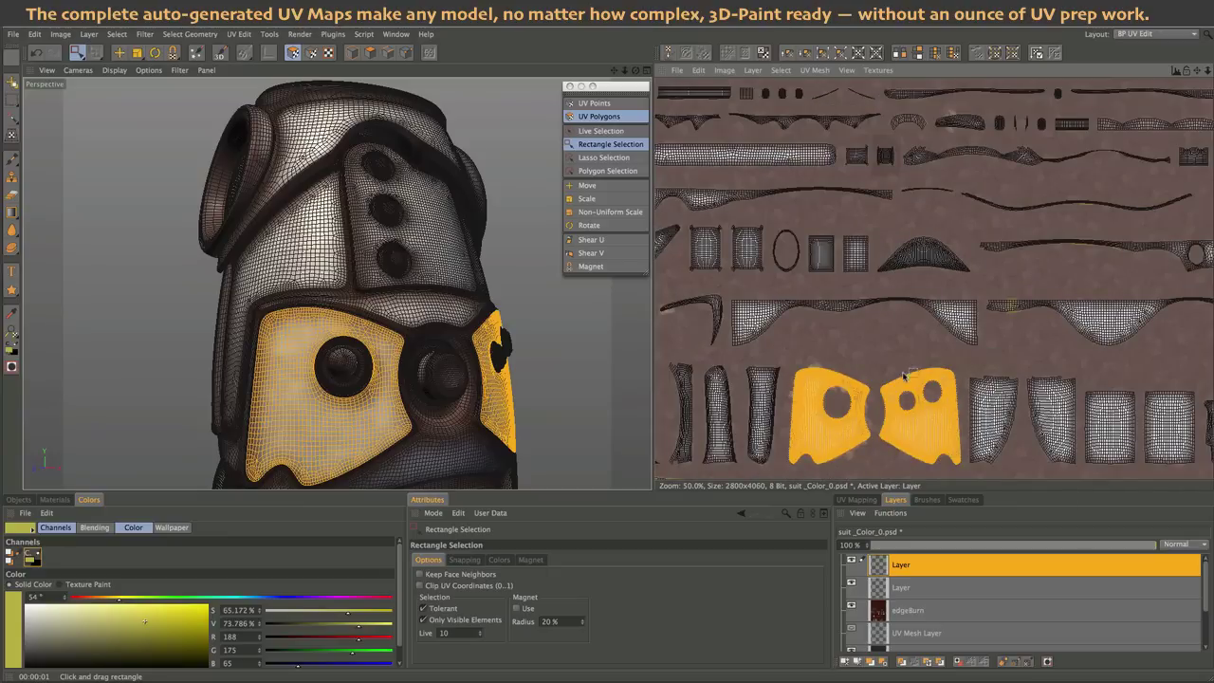
pyautogui.scroll(-5, 904, 370)
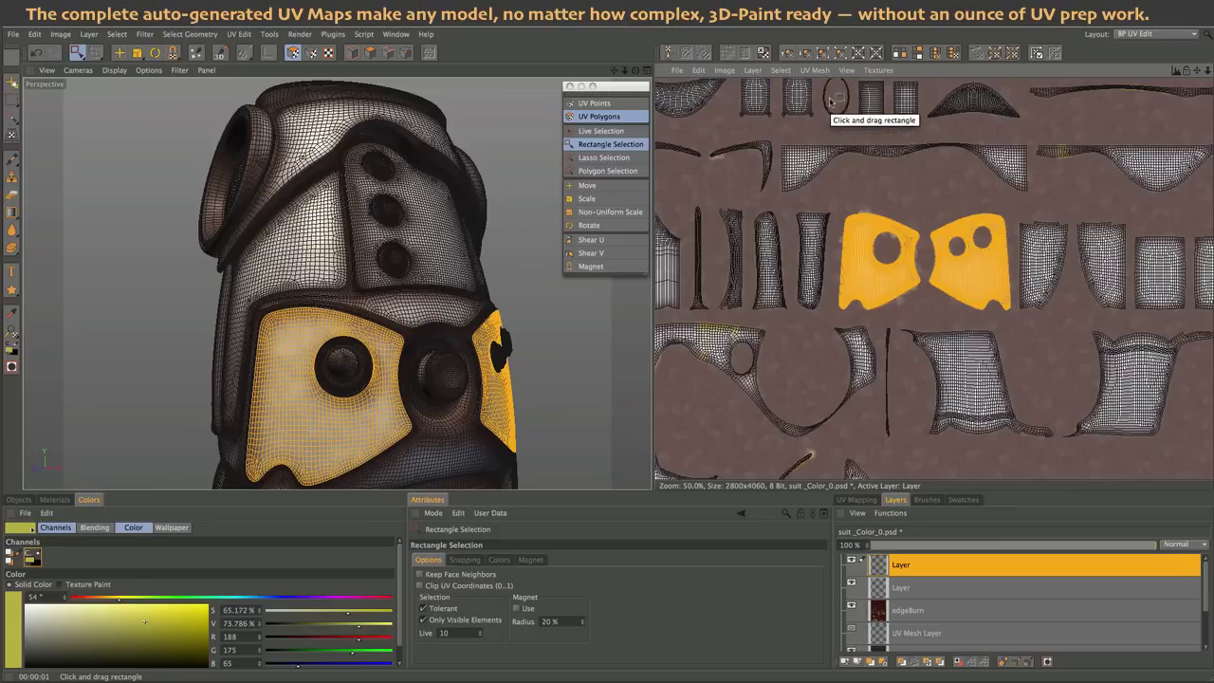
pyautogui.click(780, 70)
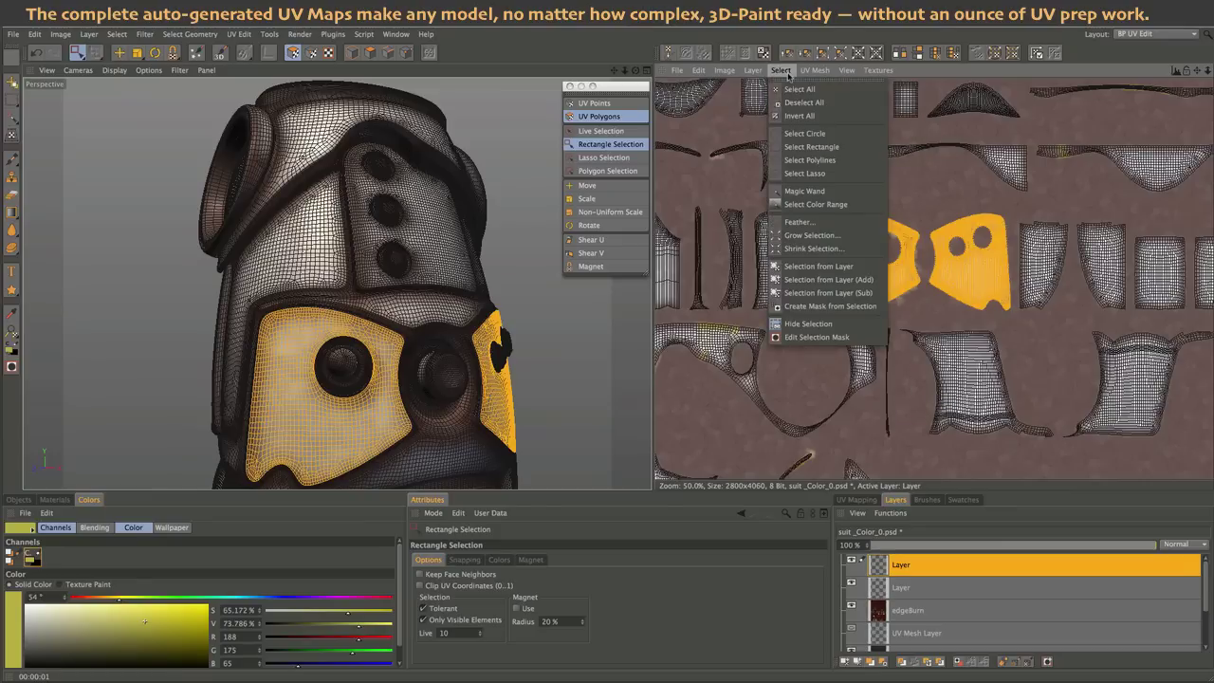
pyautogui.click(802, 308)
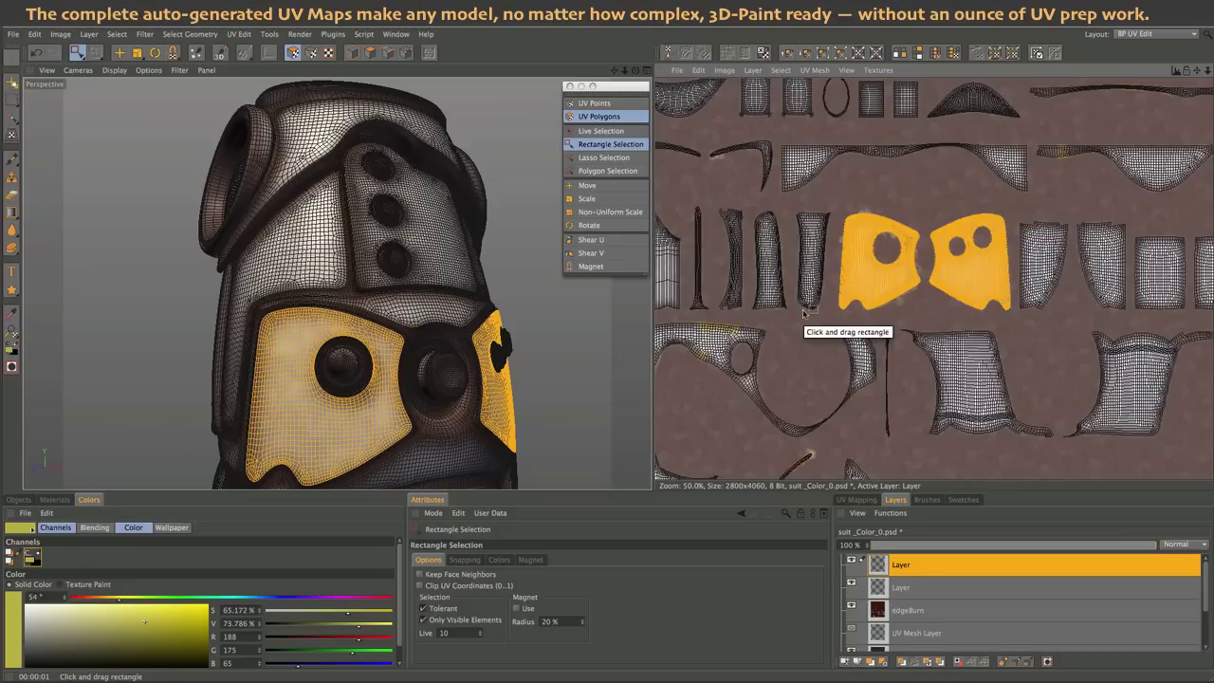
pyautogui.click(782, 70)
pyautogui.click(808, 323)
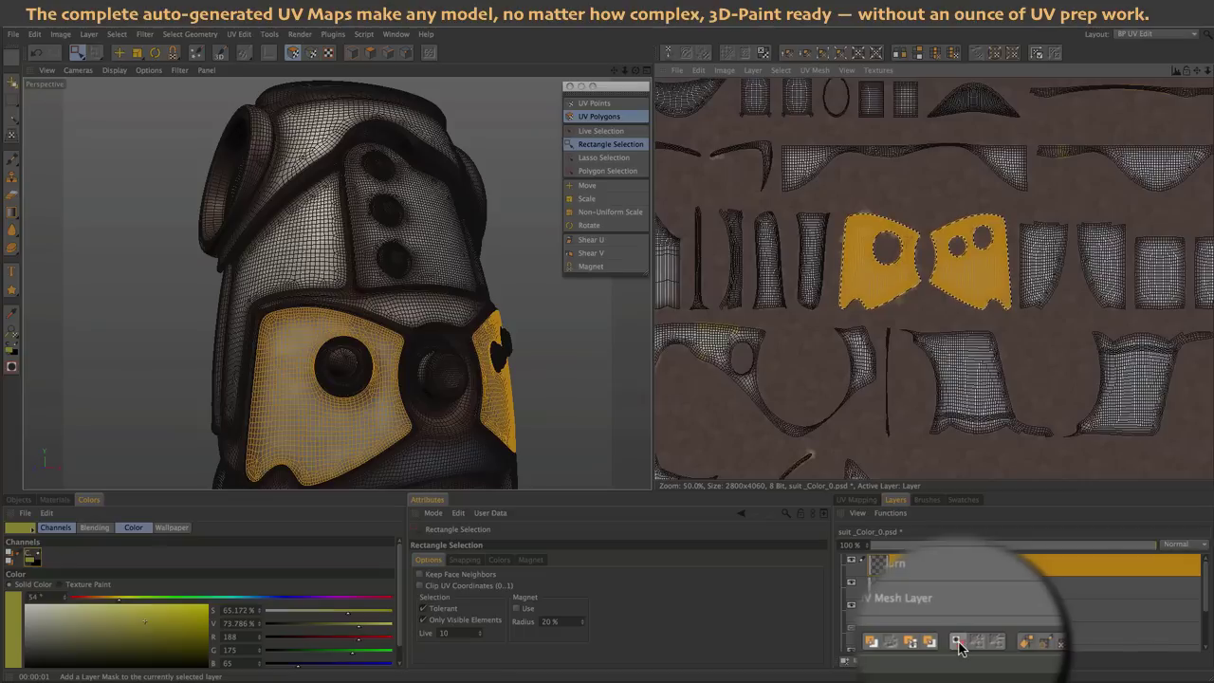
# - Mask the new layer to the chest plates, re-enable 3D painting, and make the layer itself active
pyautogui.click(958, 643)
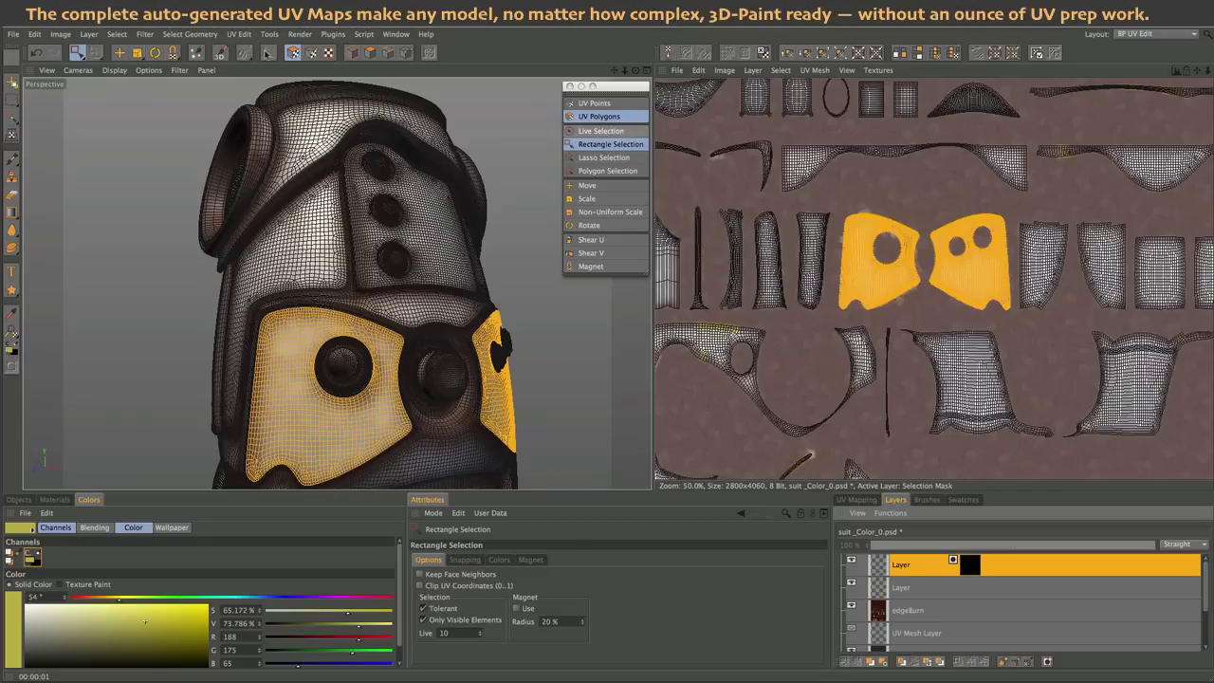
pyautogui.click(220, 53)
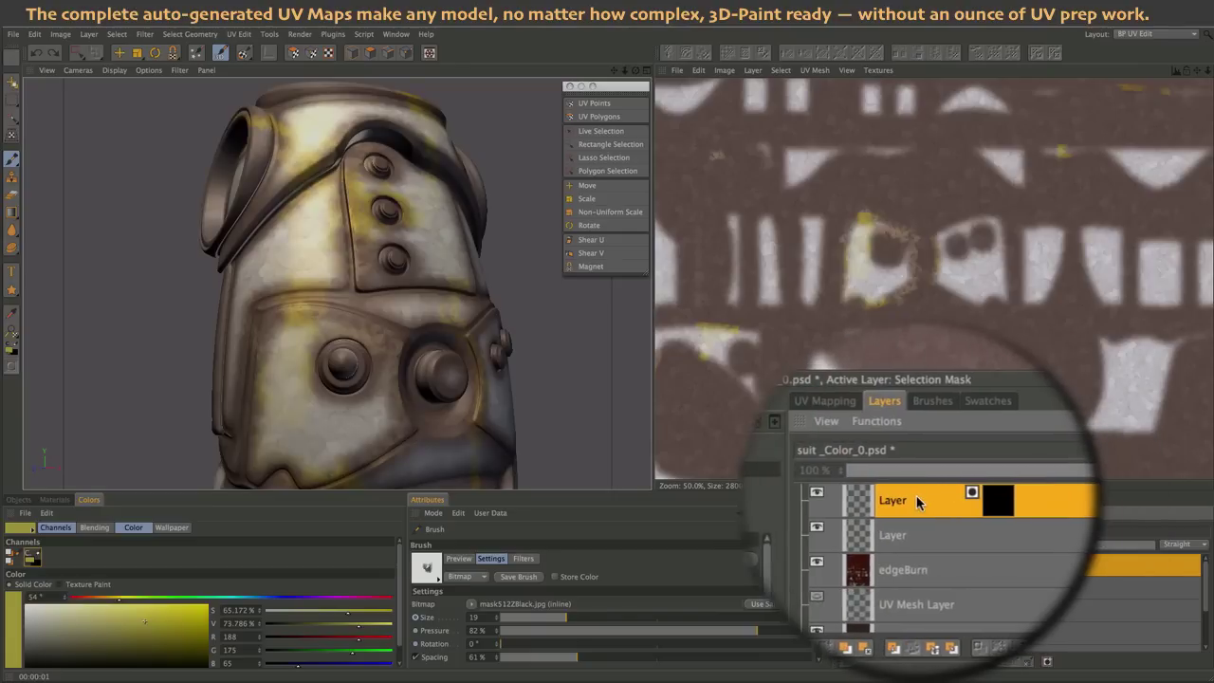
pyautogui.click(960, 503)
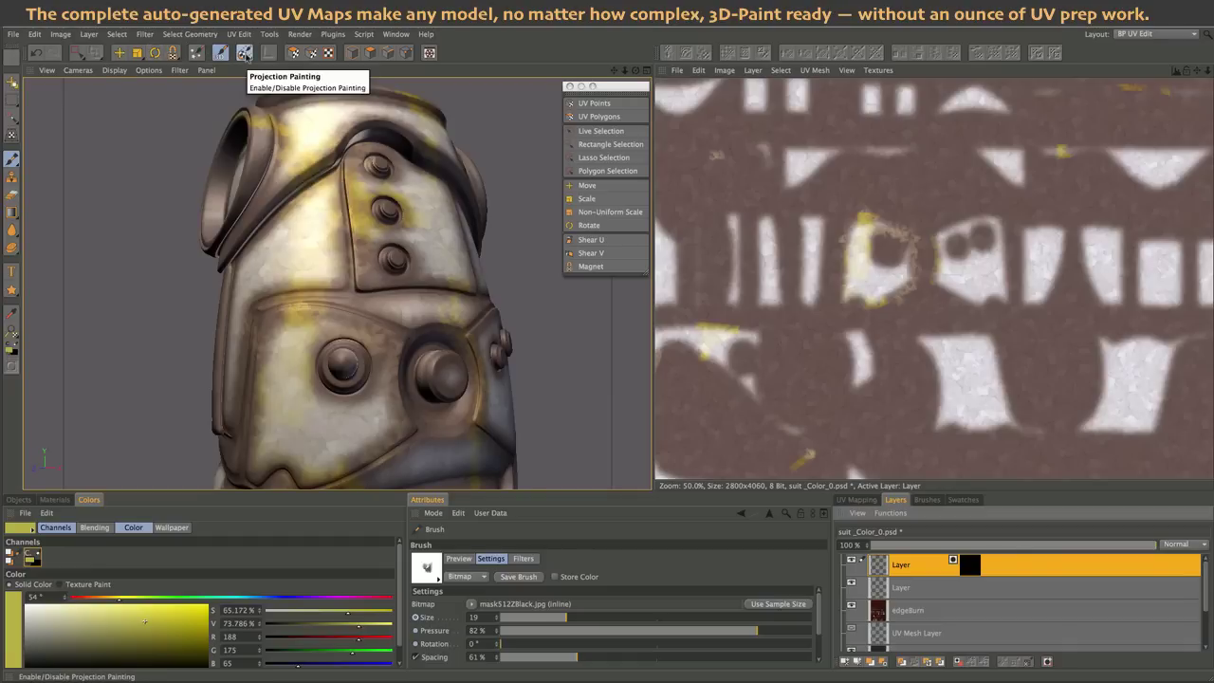
# - Projection-paint pale green at 64% pressure and brush size 66 over the lower chest plate
pyautogui.click(243, 53)
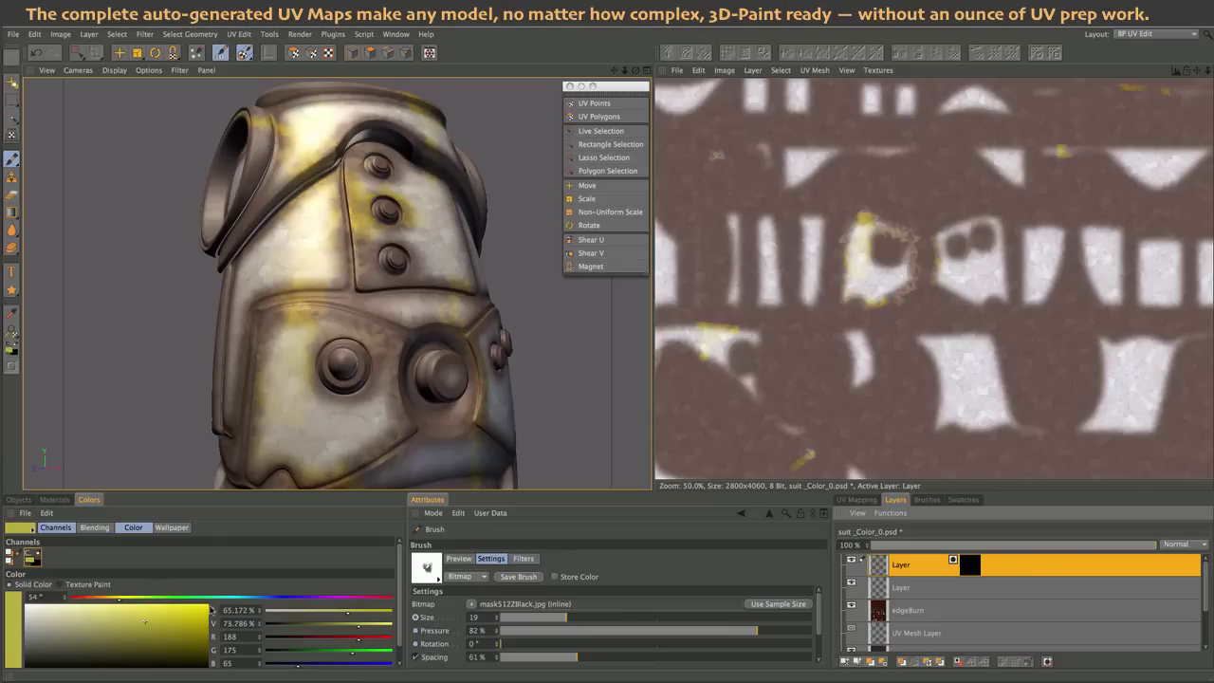
pyautogui.click(220, 599)
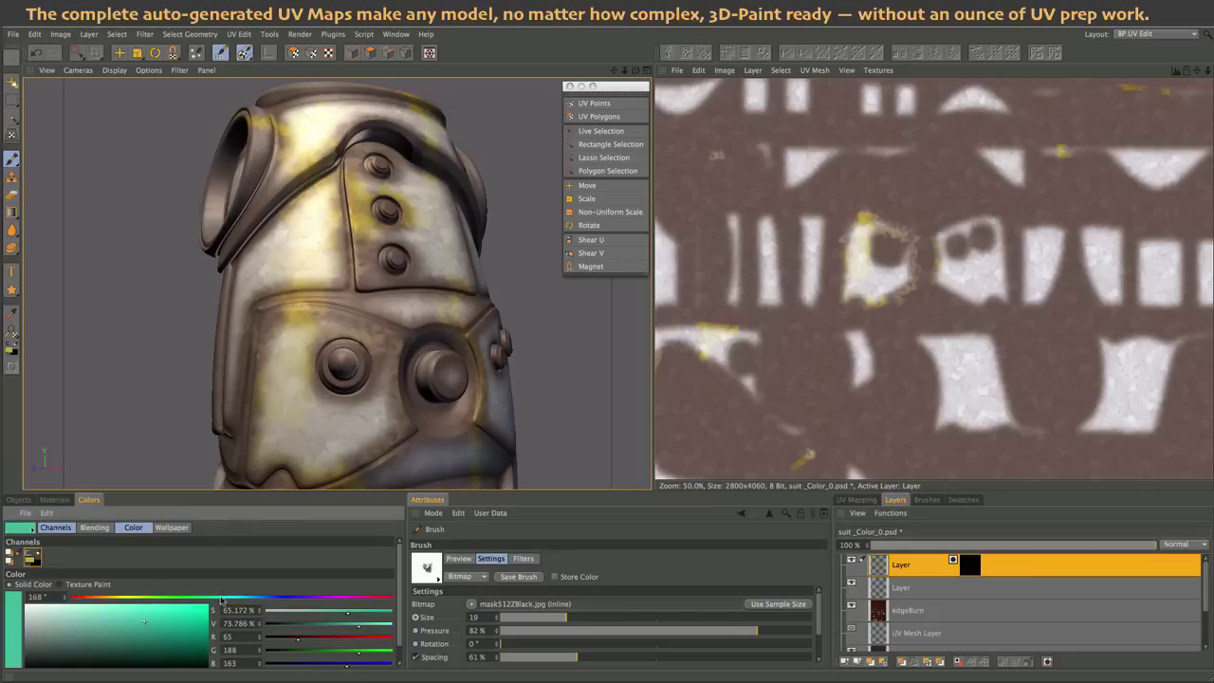
pyautogui.moveTo(220, 599); pyautogui.dragTo(196, 598)
pyautogui.moveTo(95, 633); pyautogui.dragTo(58, 619)
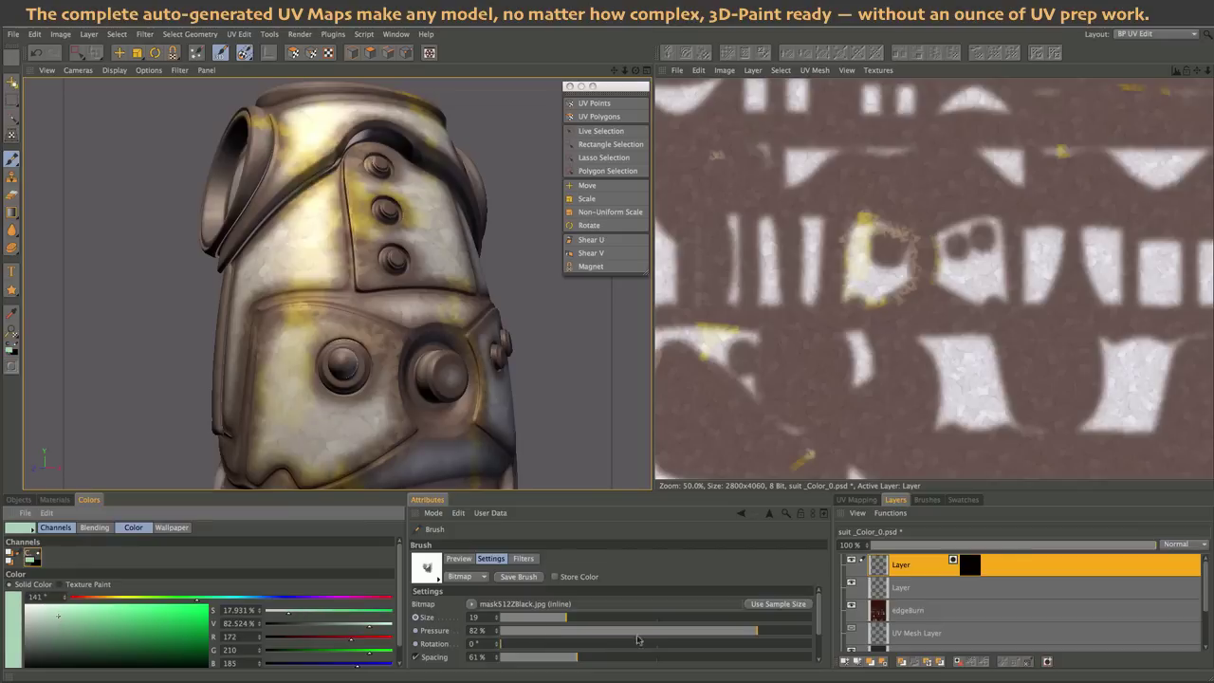
pyautogui.moveTo(744, 632); pyautogui.dragTo(697, 634)
pyautogui.moveTo(567, 618); pyautogui.dragTo(626, 617)
pyautogui.moveTo(332, 370)
pyautogui.mouseDown()
pyautogui.moveTo(307, 341)
pyautogui.moveTo(333, 326)
pyautogui.moveTo(315, 284)
pyautogui.moveTo(380, 339)
pyautogui.moveTo(430, 324)
pyautogui.moveTo(333, 436)
pyautogui.moveTo(262, 443)
pyautogui.moveTo(195, 420)
pyautogui.moveTo(163, 293)
pyautogui.moveTo(534, 412)
pyautogui.moveTo(485, 398)
pyautogui.moveTo(461, 431)
pyautogui.moveTo(394, 433)
pyautogui.moveTo(320, 469)
pyautogui.moveTo(251, 471)
pyautogui.moveTo(268, 297)
pyautogui.mouseUp()
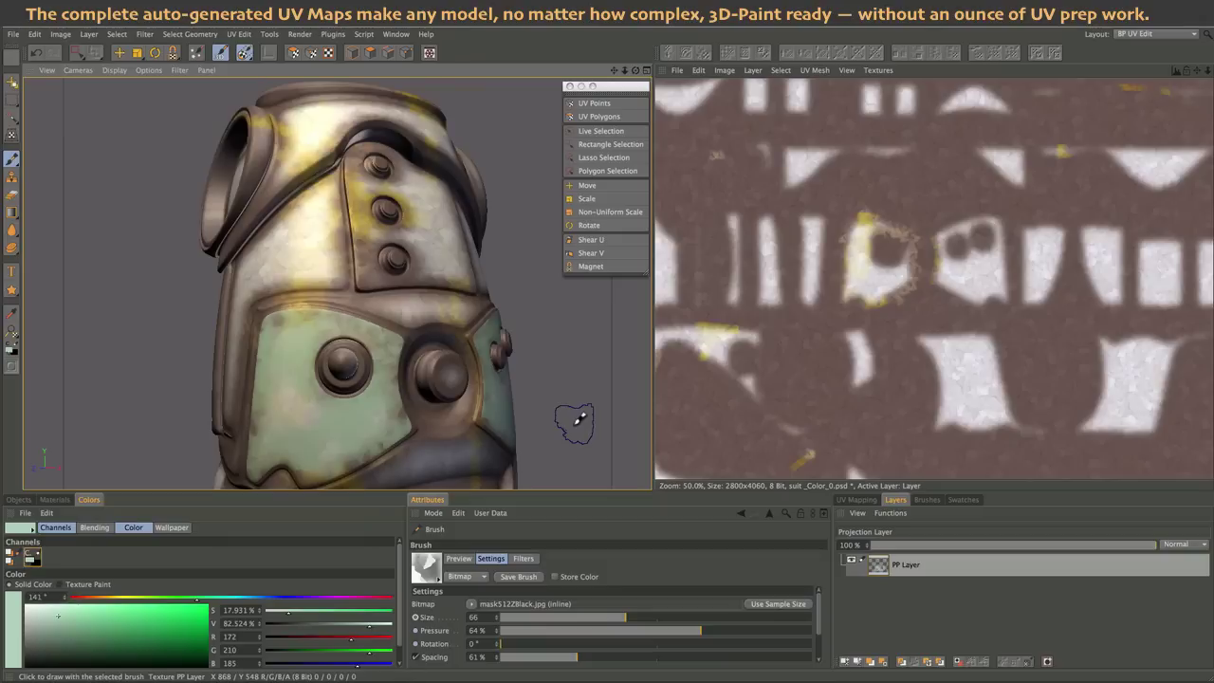
# - Apply the projected green, set the layer to 50% opacity in Normal blend mode, and render a preview
pyautogui.click(243, 52)
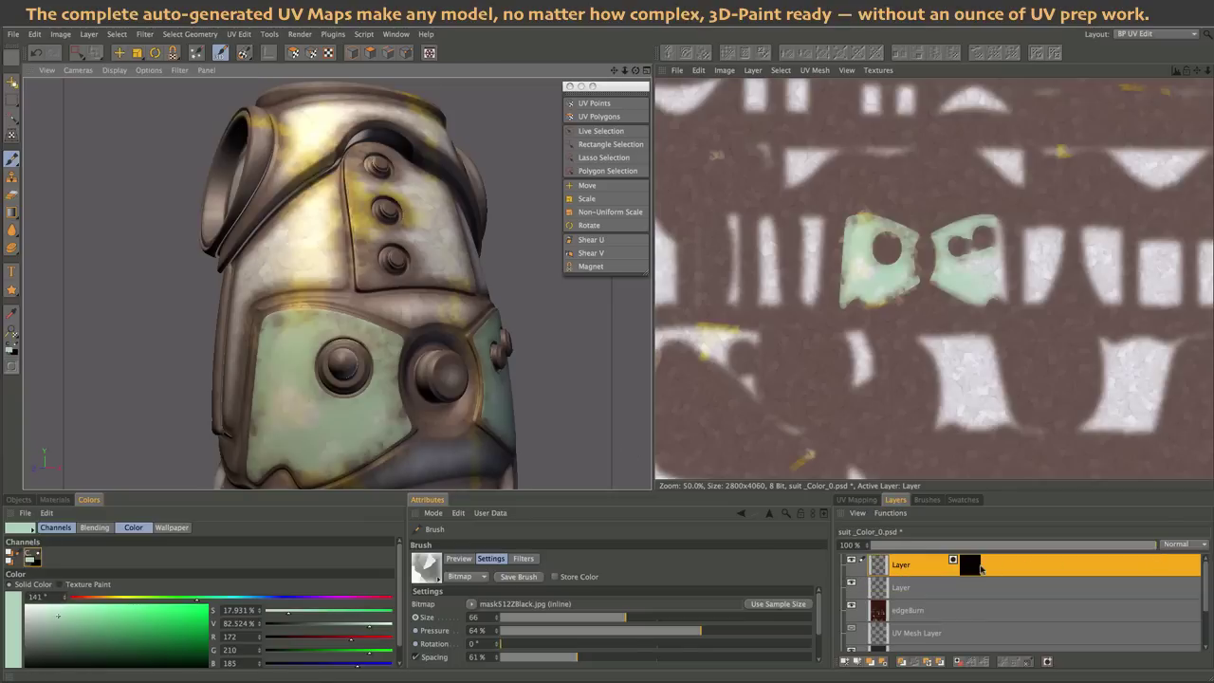
pyautogui.moveTo(1151, 547)
pyautogui.mouseDown()
pyautogui.moveTo(989, 548)
pyautogui.moveTo(1103, 550)
pyautogui.mouseUp()
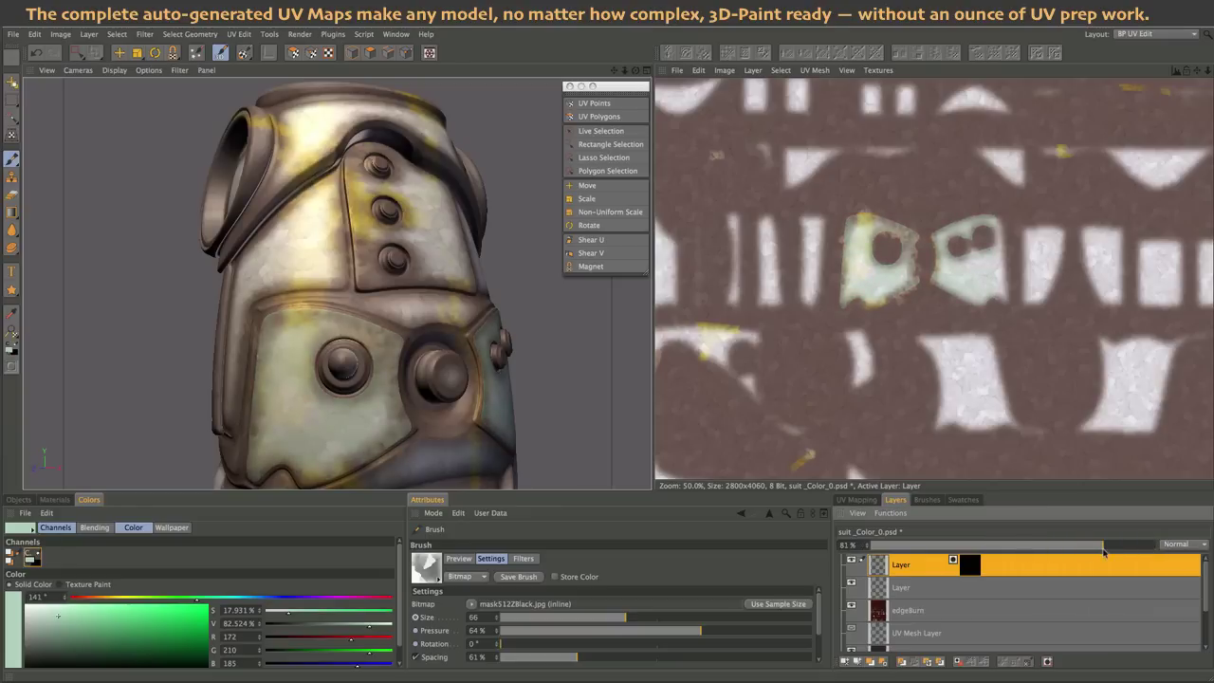
pyautogui.click(1192, 544)
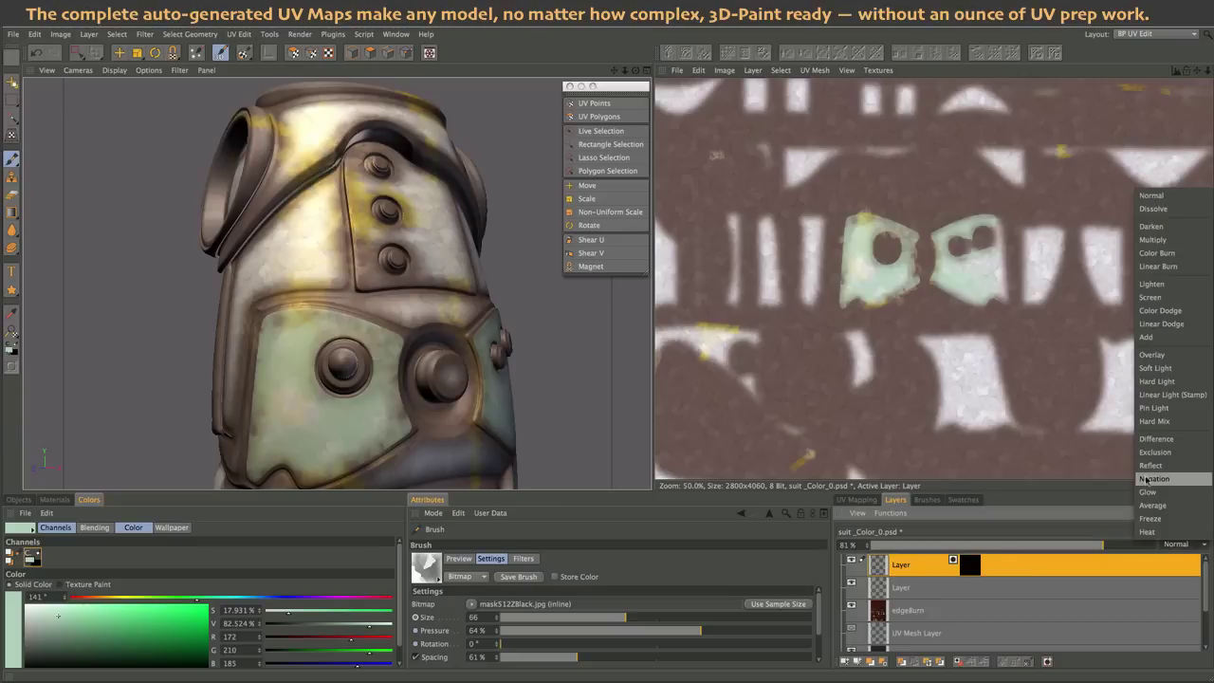
pyautogui.click(1151, 195)
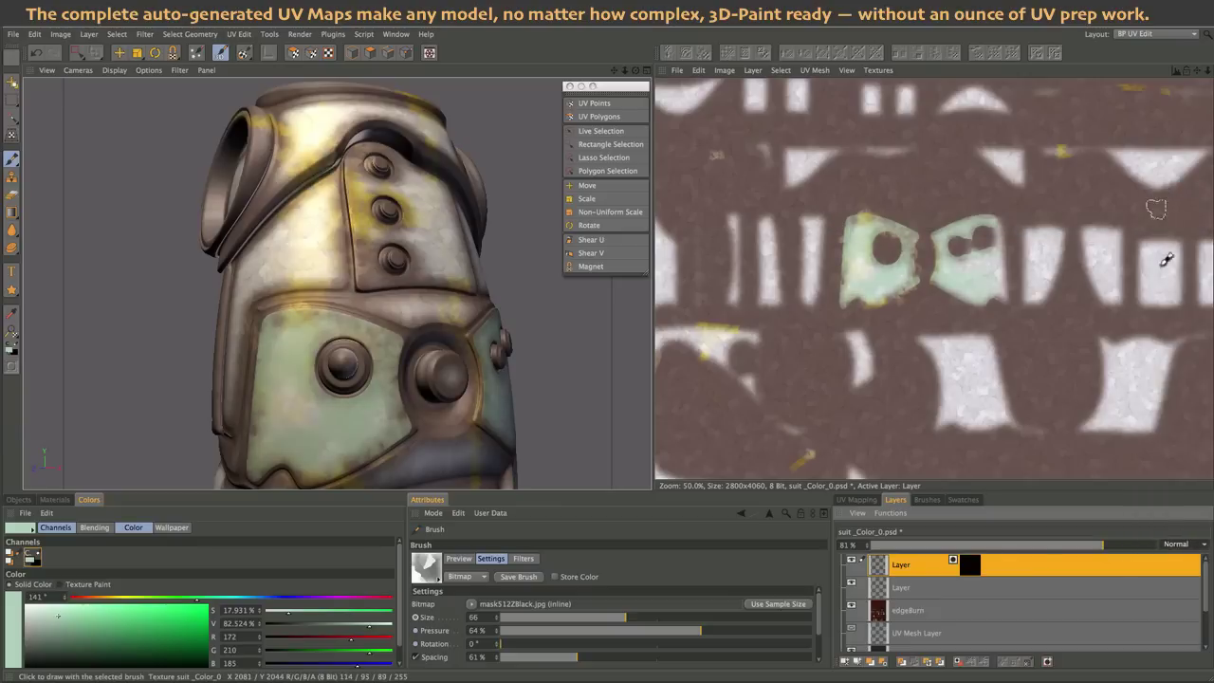
pyautogui.moveTo(1106, 547); pyautogui.dragTo(1015, 546)
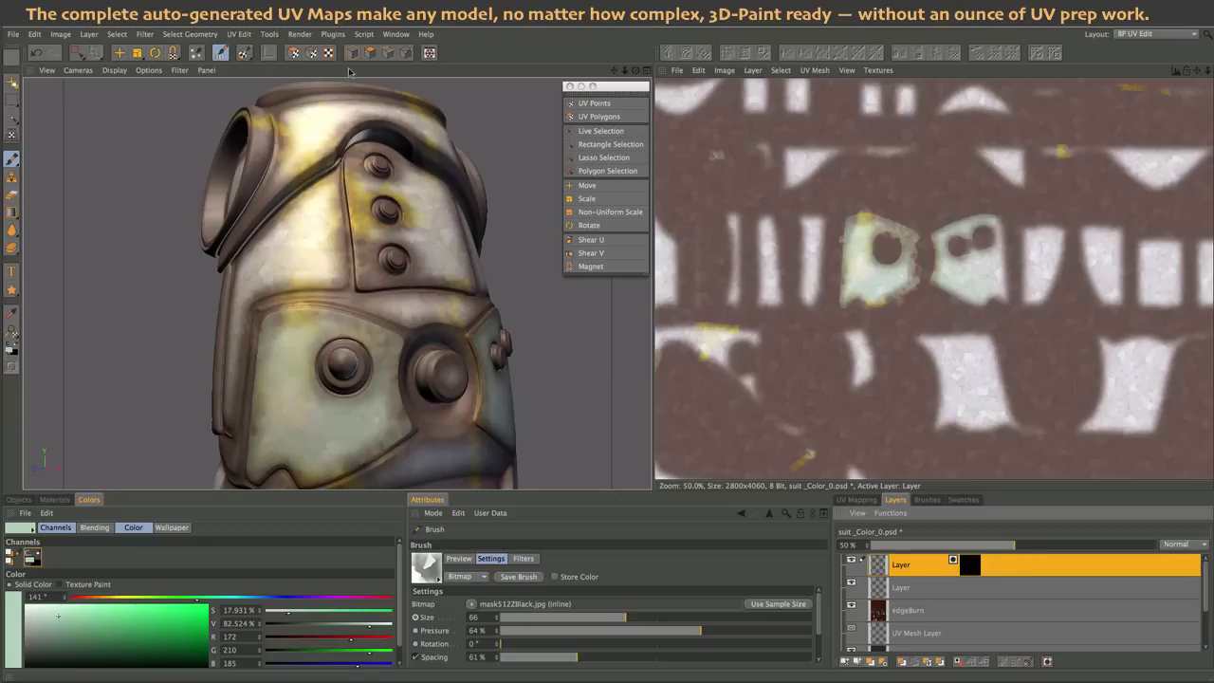
pyautogui.click(300, 34)
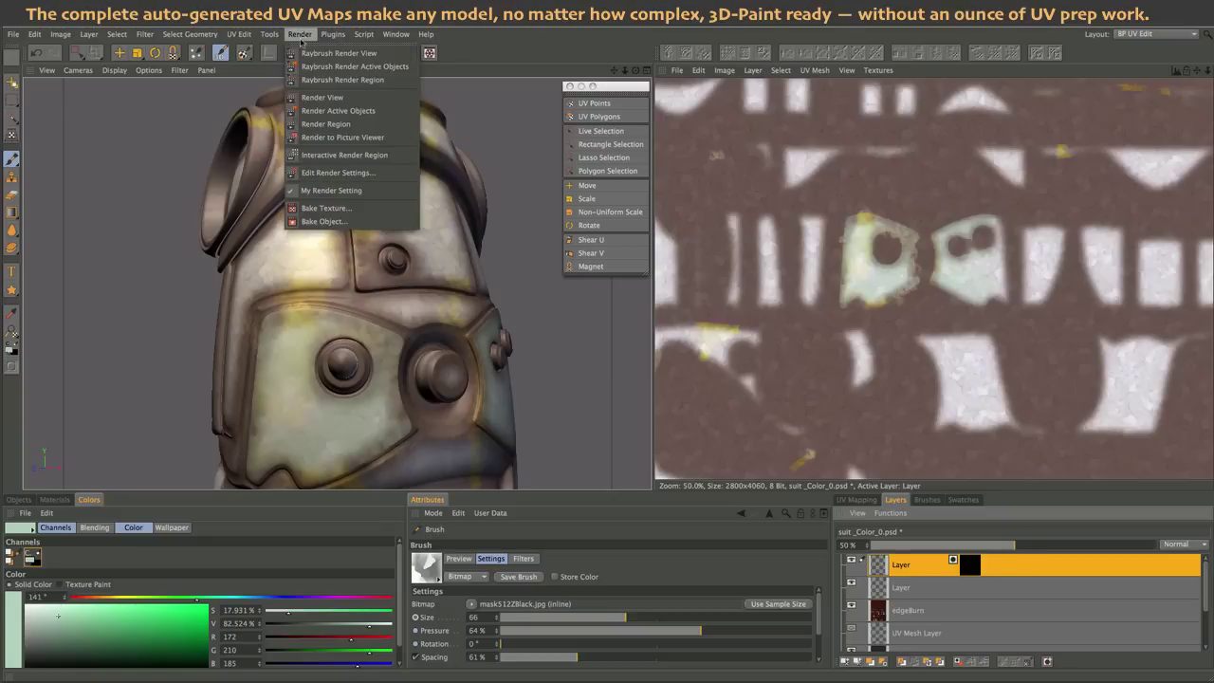
pyautogui.click(315, 98)
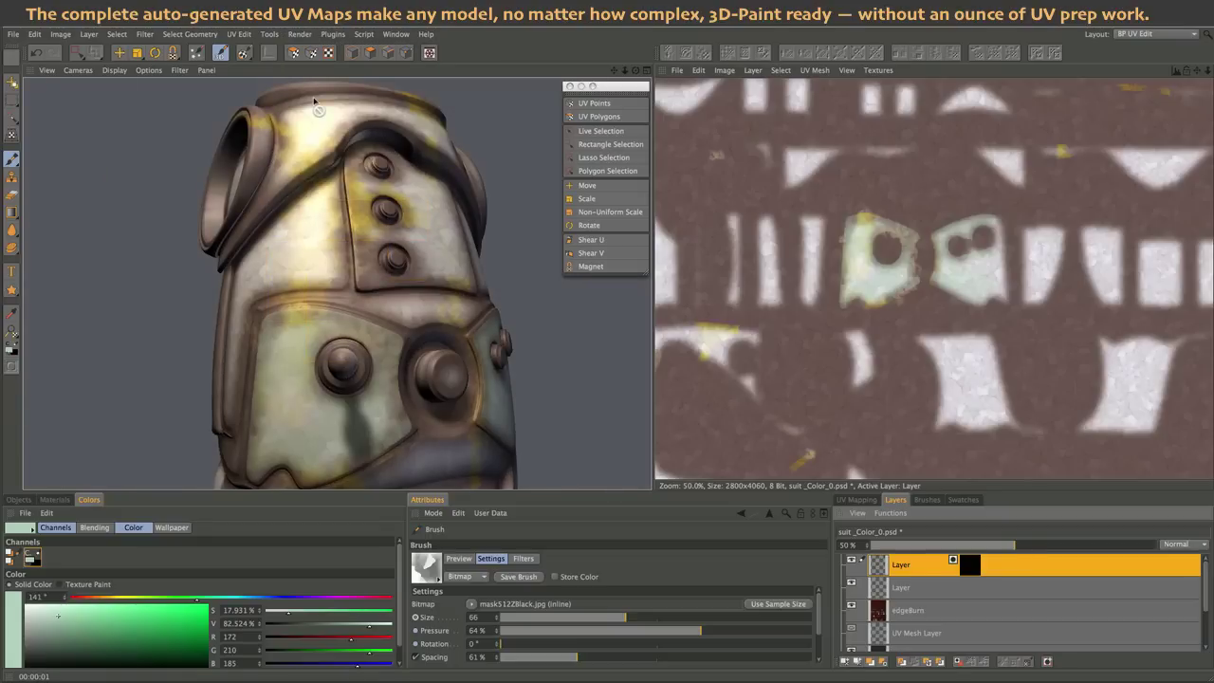